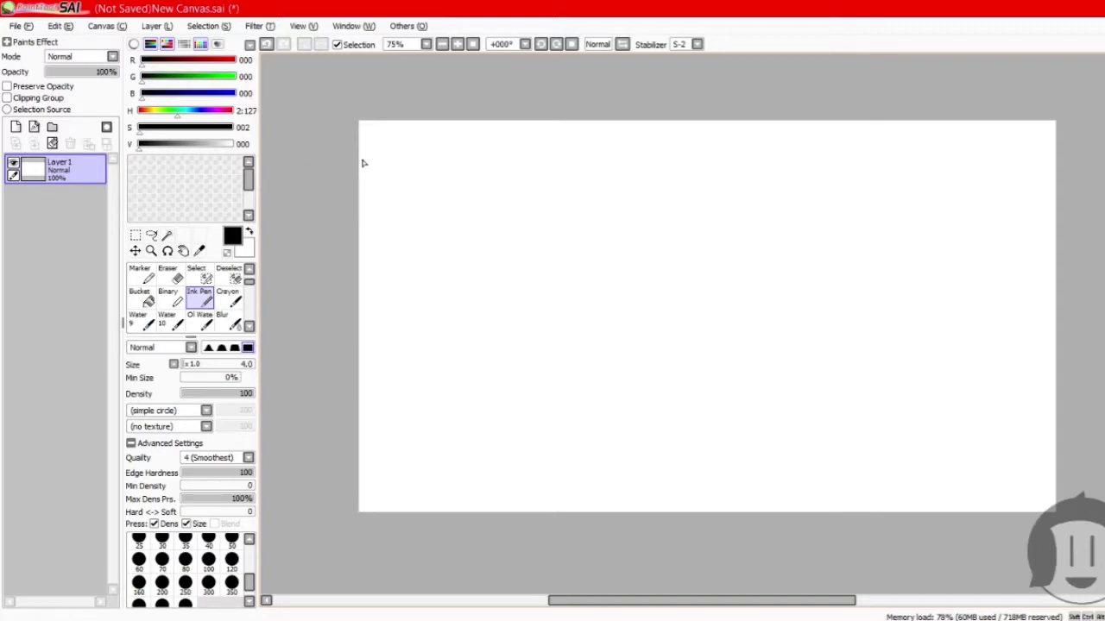
# Set the Ink Pen's brush size to 14.
pyautogui.scroll(5, 207, 574)
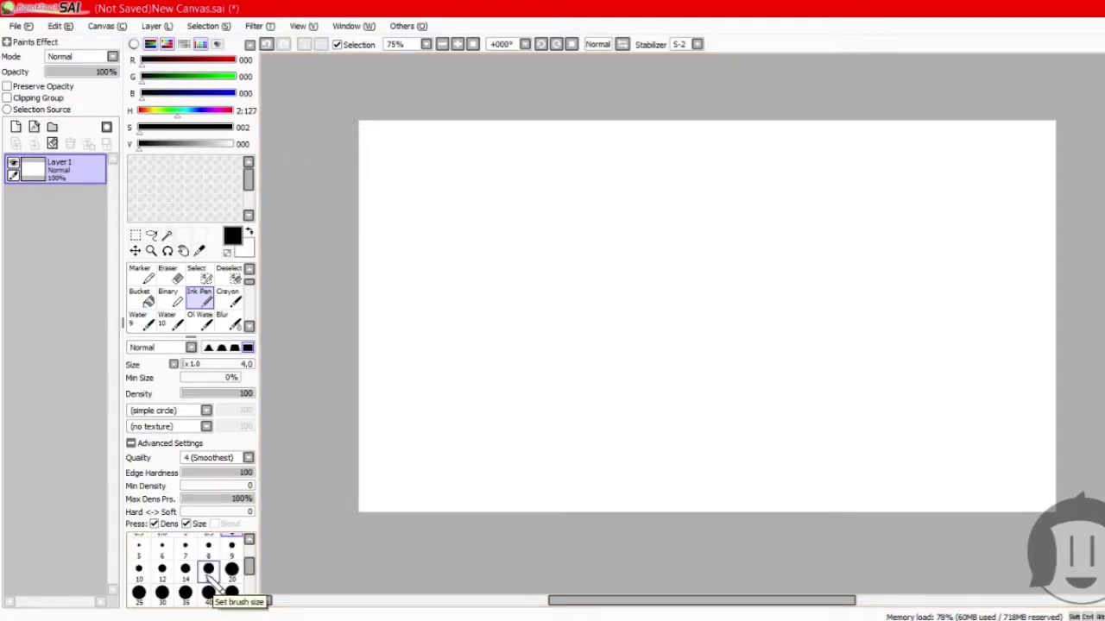
pyautogui.scroll(2, 207, 572)
pyautogui.scroll(-2, 207, 573)
pyautogui.click(185, 569)
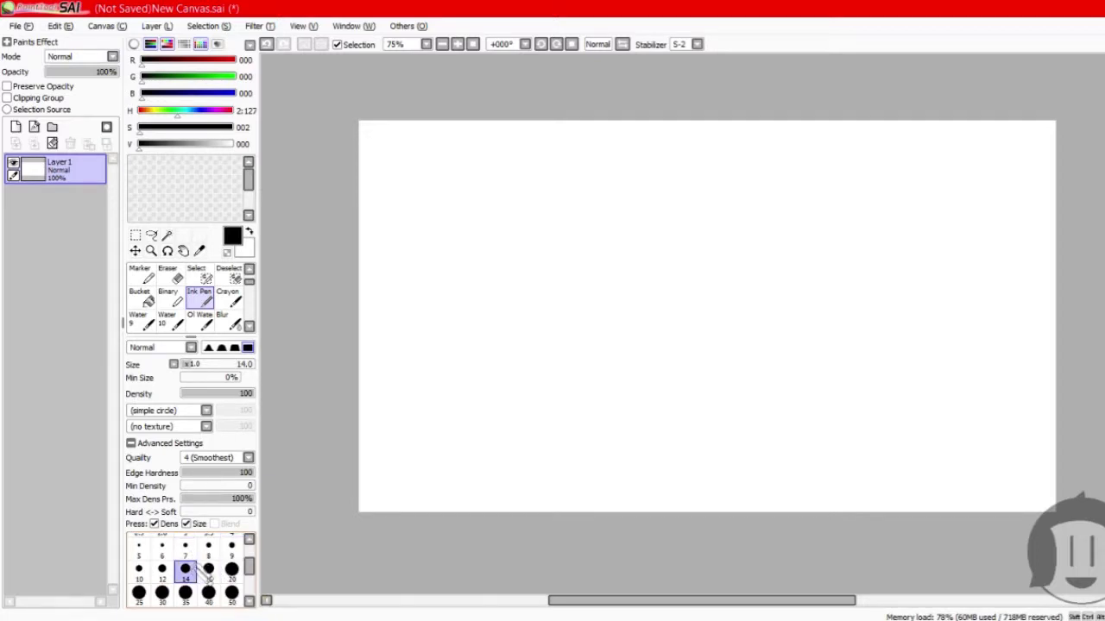
# Check the Ink Pen's blending mode choices and keep Normal.
pyautogui.scroll(1, 207, 321)
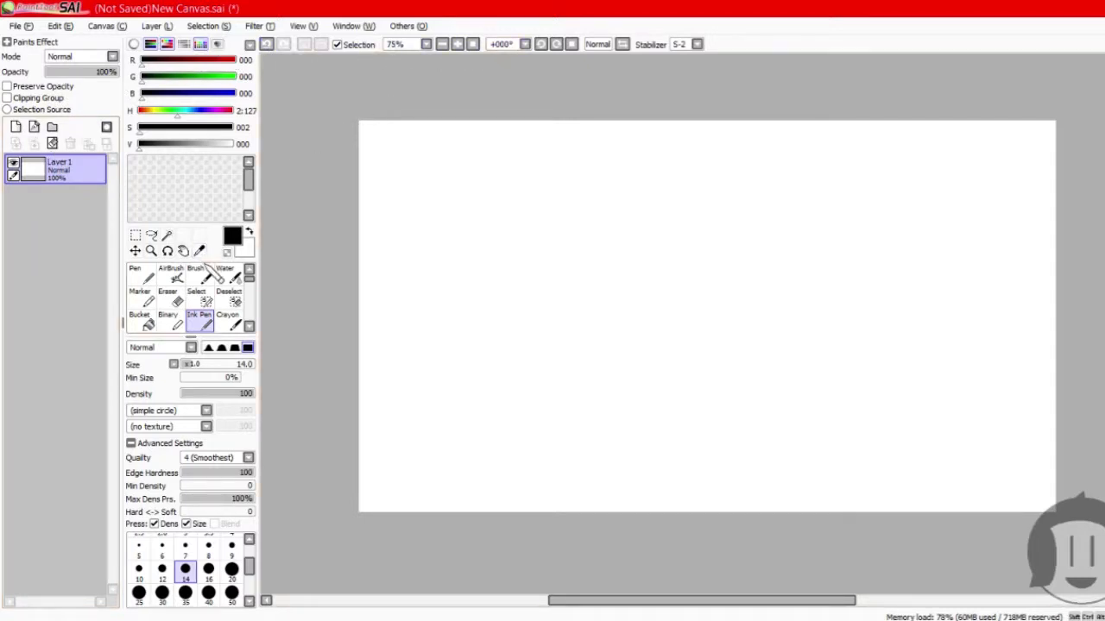
pyautogui.click(172, 349)
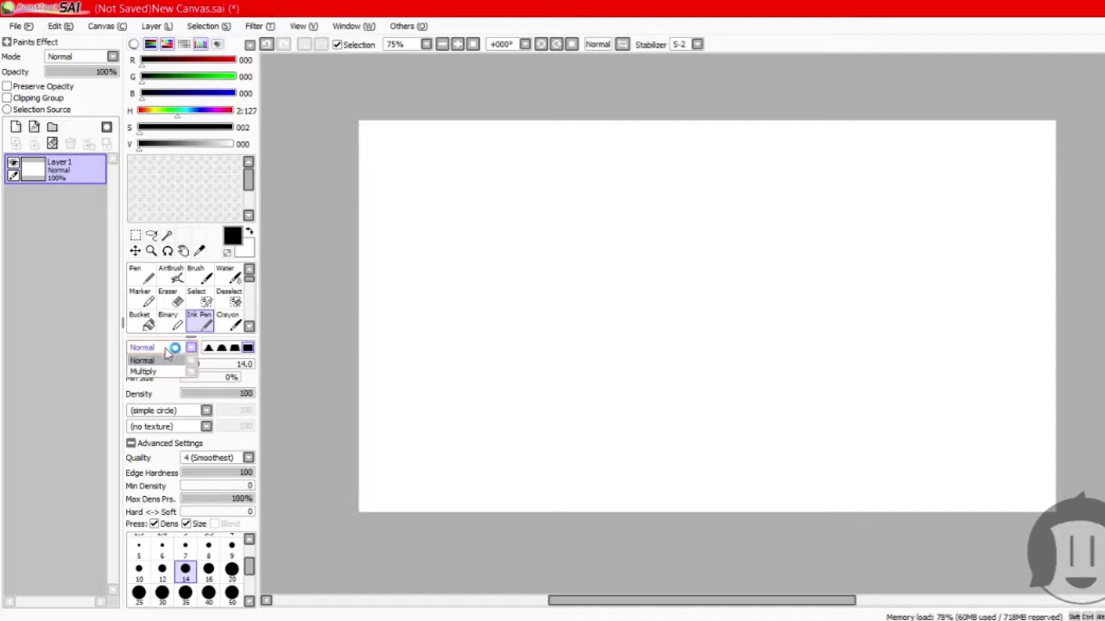
pyautogui.click(170, 365)
pyautogui.click(169, 348)
pyautogui.click(151, 361)
# Examine the full set of available brush presets, from Pen to the last custom brush.
pyautogui.scroll(-3, 233, 309)
pyautogui.scroll(-2, 232, 302)
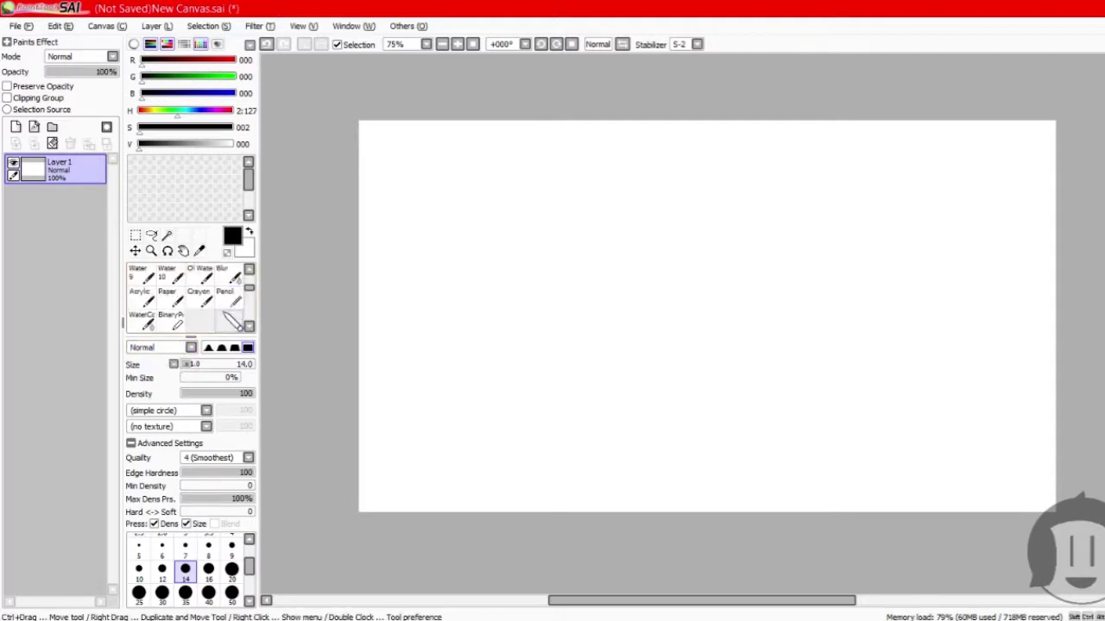
pyautogui.scroll(5, 196, 307)
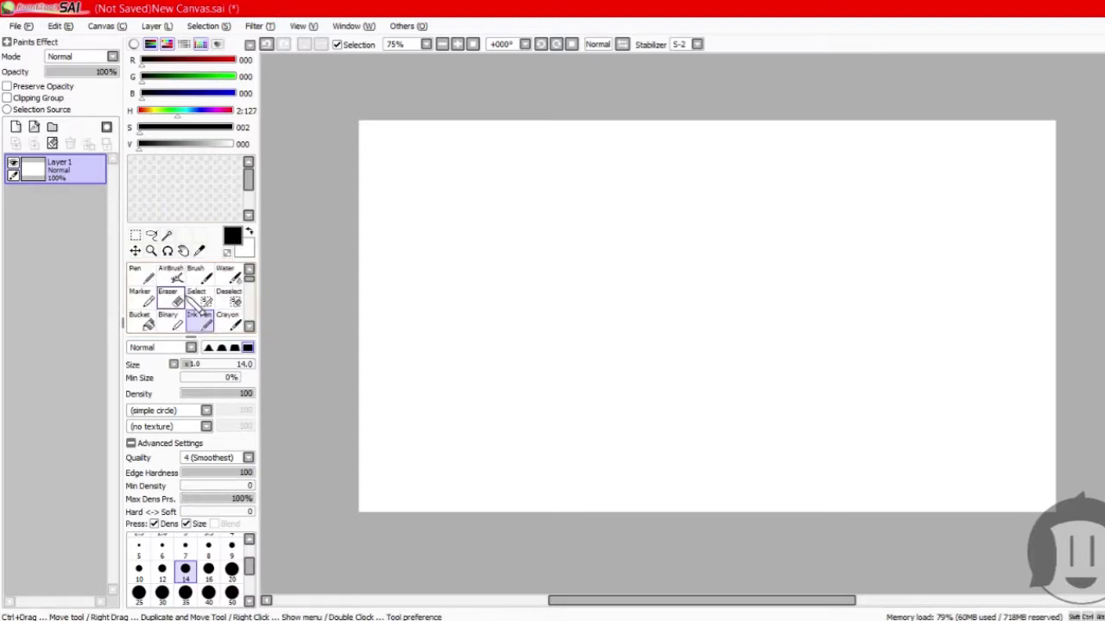
pyautogui.click(259, 26)
pyautogui.moveTo(304, 26)
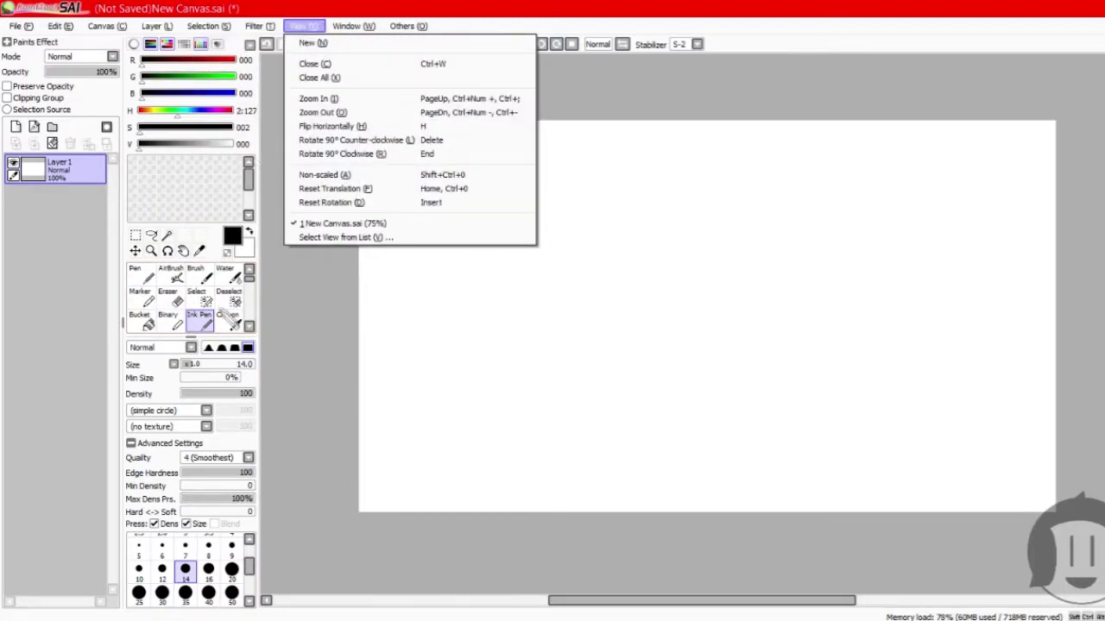
pyautogui.click(296, 280)
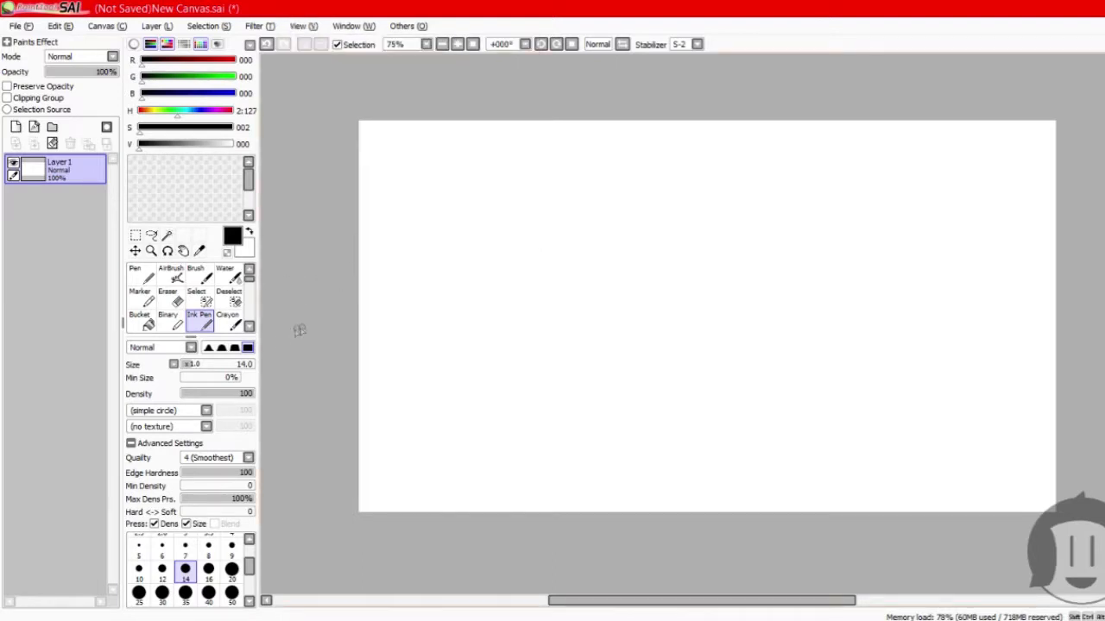
pyautogui.scroll(-2, 220, 312)
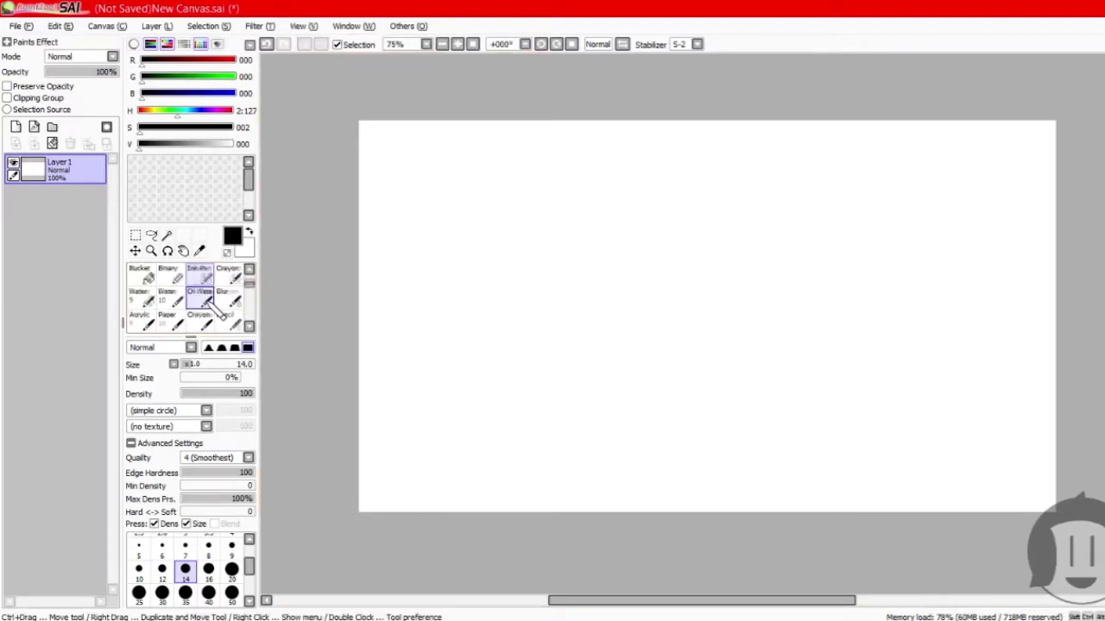
pyautogui.scroll(-1, 217, 312)
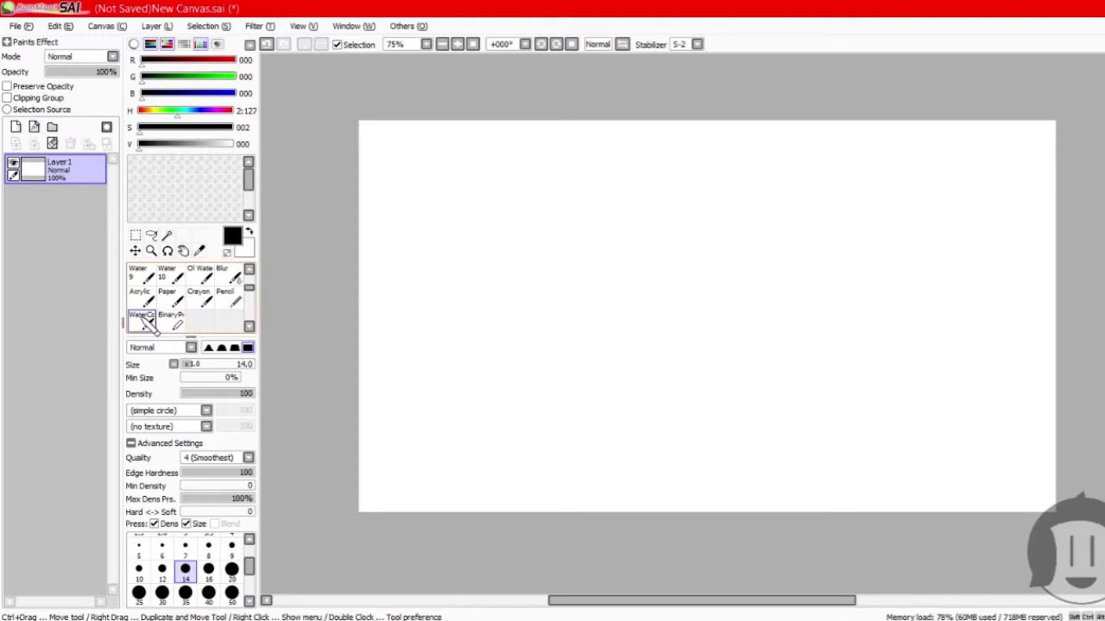
pyautogui.scroll(3, 215, 306)
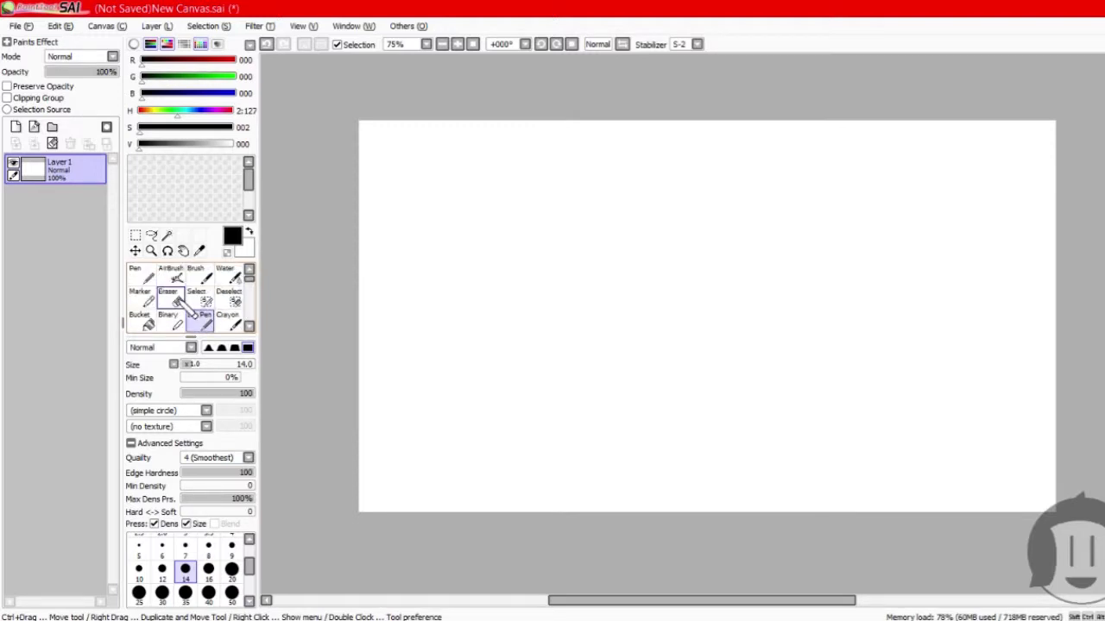
# Look at the Pen brush's settings and return to the Ink Pen.
pyautogui.click(141, 279)
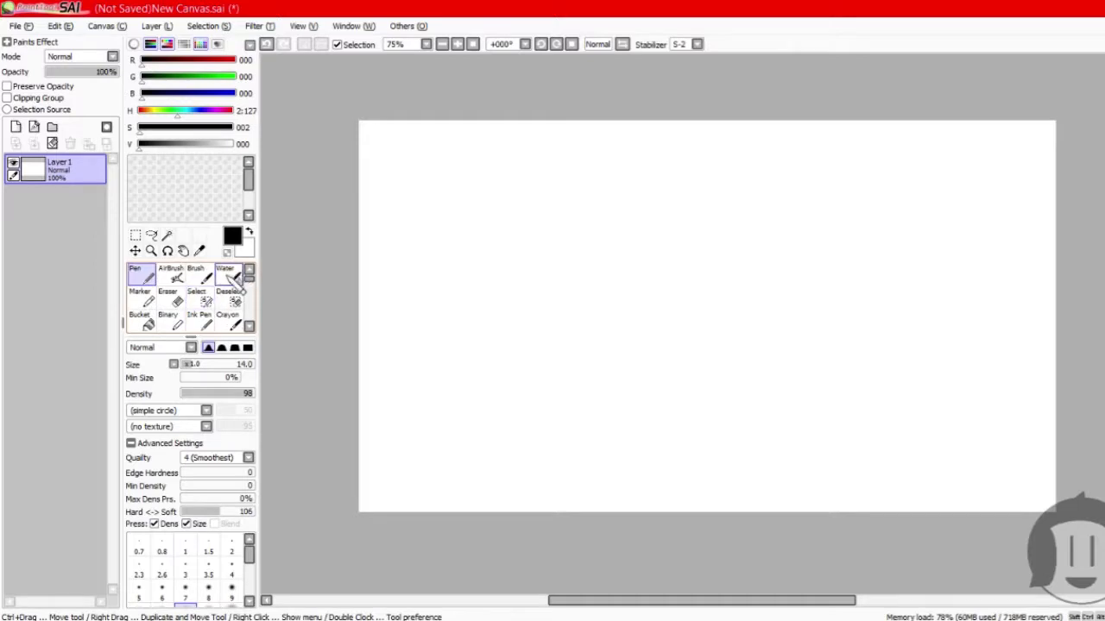
pyautogui.scroll(-5, 173, 284)
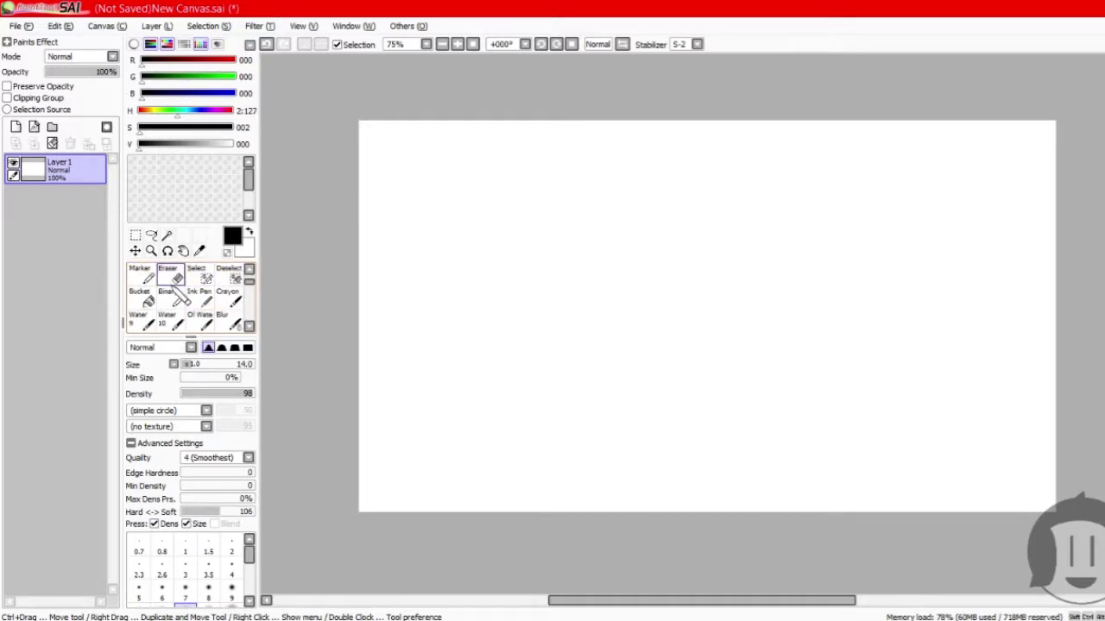
pyautogui.scroll(5, 213, 299)
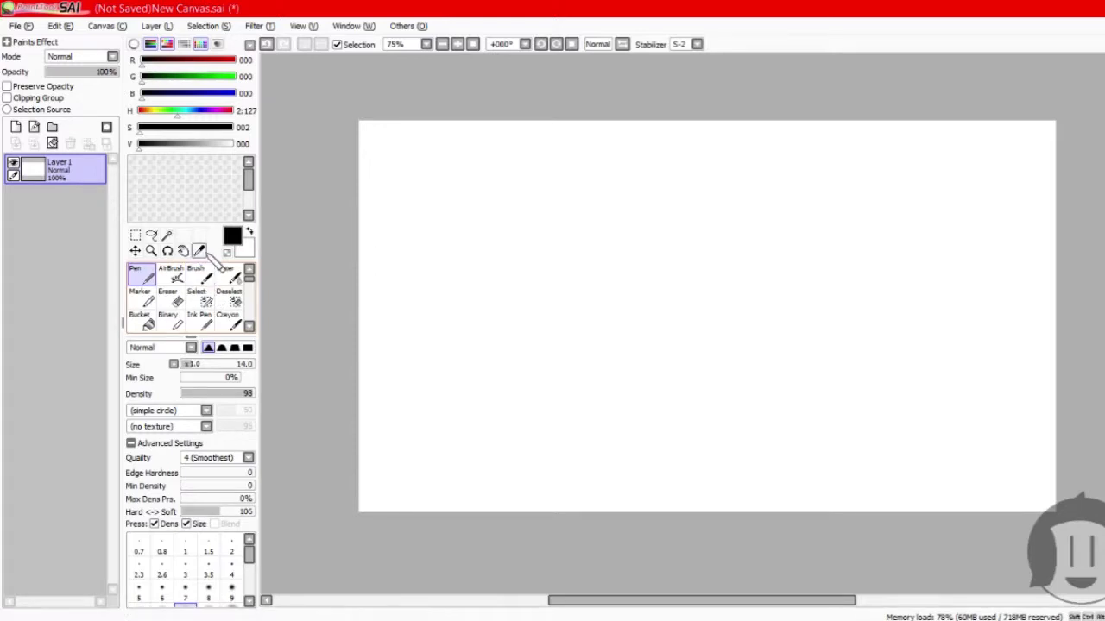
pyautogui.click(199, 320)
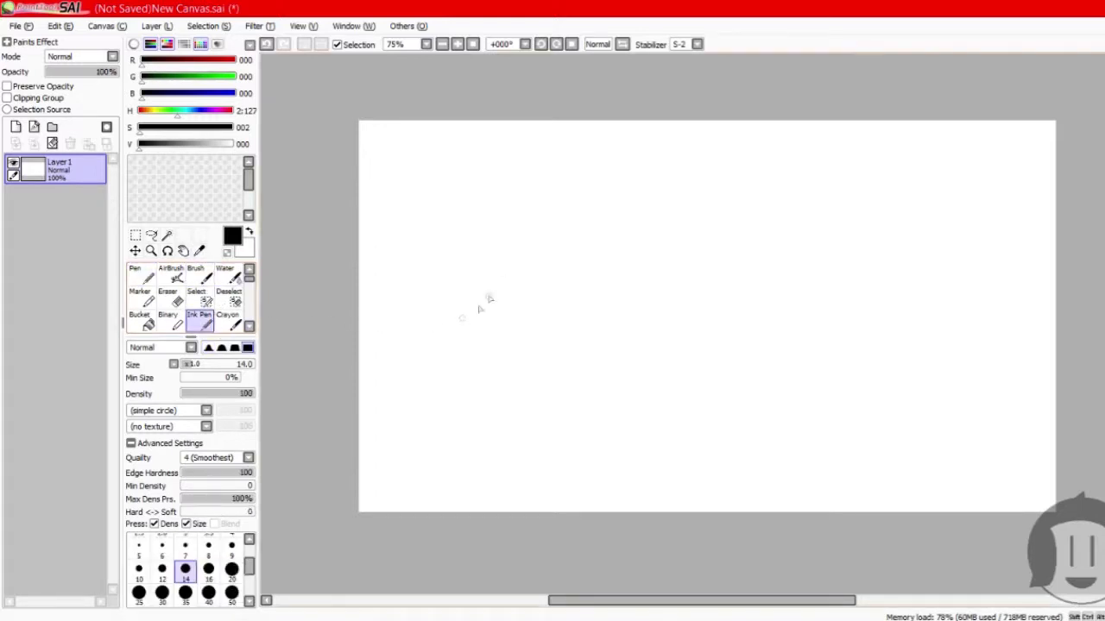
# Paint an oval selection with scribbles inside it near the canvas centre, using the Select pen at size 14.
pyautogui.click(199, 298)
pyautogui.scroll(-1, 196, 306)
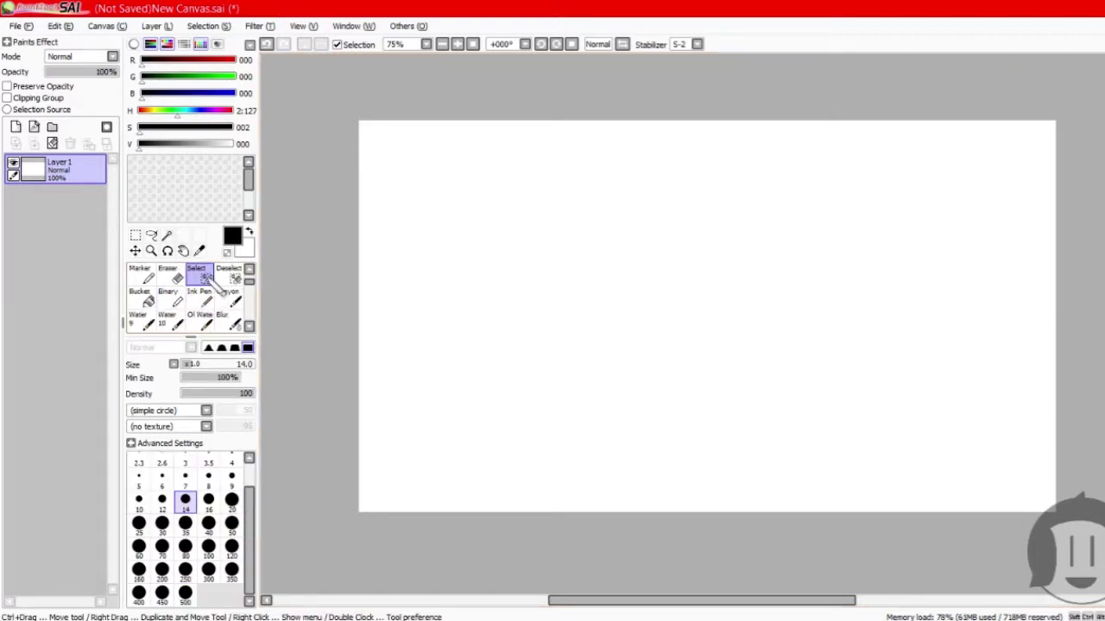
pyautogui.moveTo(583, 295)
pyautogui.mouseDown()
pyautogui.moveTo(689, 338)
pyautogui.moveTo(707, 243)
pyautogui.moveTo(622, 234)
pyautogui.moveTo(589, 324)
pyautogui.mouseUp()
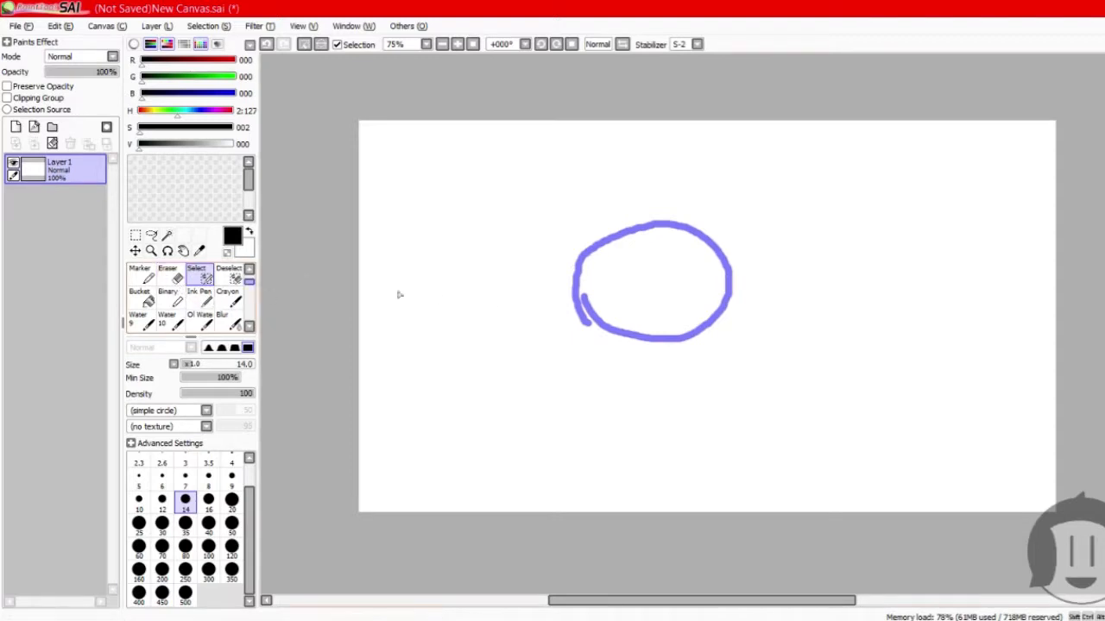
pyautogui.moveTo(676, 266)
pyautogui.mouseDown()
pyautogui.moveTo(583, 272)
pyautogui.moveTo(649, 321)
pyautogui.moveTo(617, 278)
pyautogui.moveTo(691, 252)
pyautogui.mouseUp()
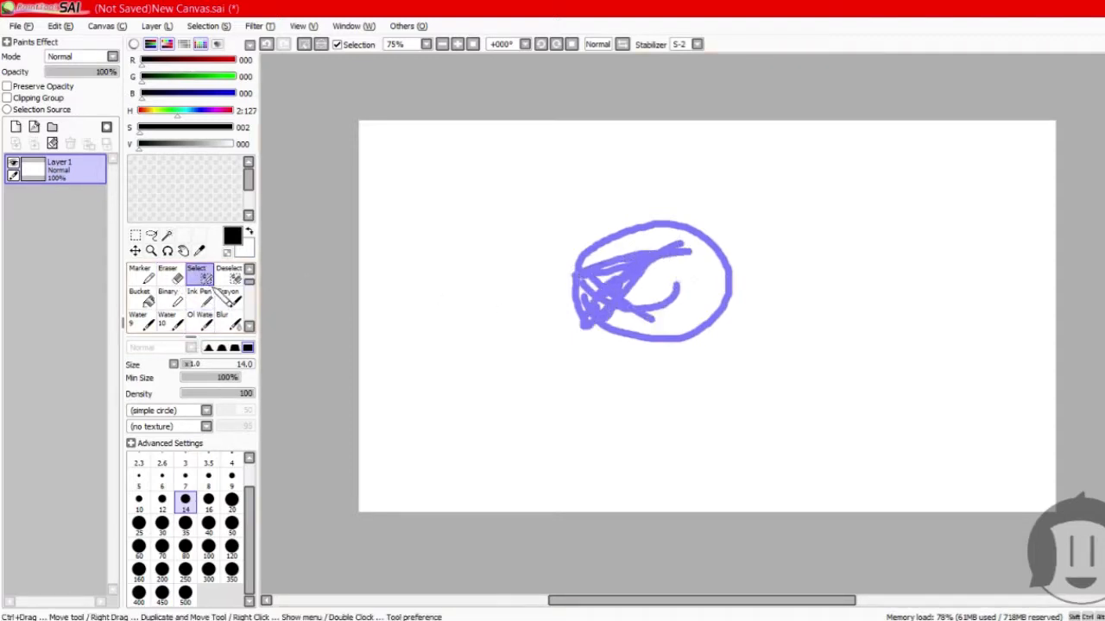
# Clear the painted selection and try the Deselect pen at size 500 across the canvas.
pyautogui.hotkey('ctrl', 'd')
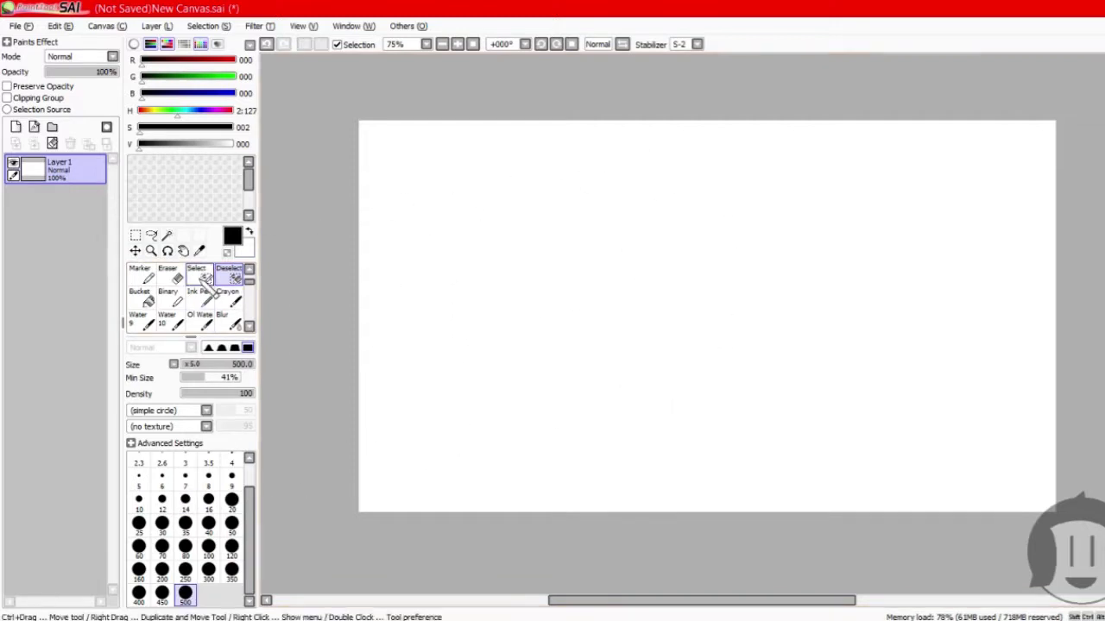
pyautogui.moveTo(723, 303)
pyautogui.mouseDown()
pyautogui.moveTo(707, 215)
pyautogui.moveTo(818, 393)
pyautogui.moveTo(930, 419)
pyautogui.mouseUp()
pyautogui.click(229, 275)
pyautogui.moveTo(668, 266)
pyautogui.mouseDown()
pyautogui.moveTo(802, 403)
pyautogui.moveTo(867, 446)
pyautogui.moveTo(878, 373)
pyautogui.moveTo(673, 358)
pyautogui.moveTo(880, 464)
pyautogui.mouseUp()
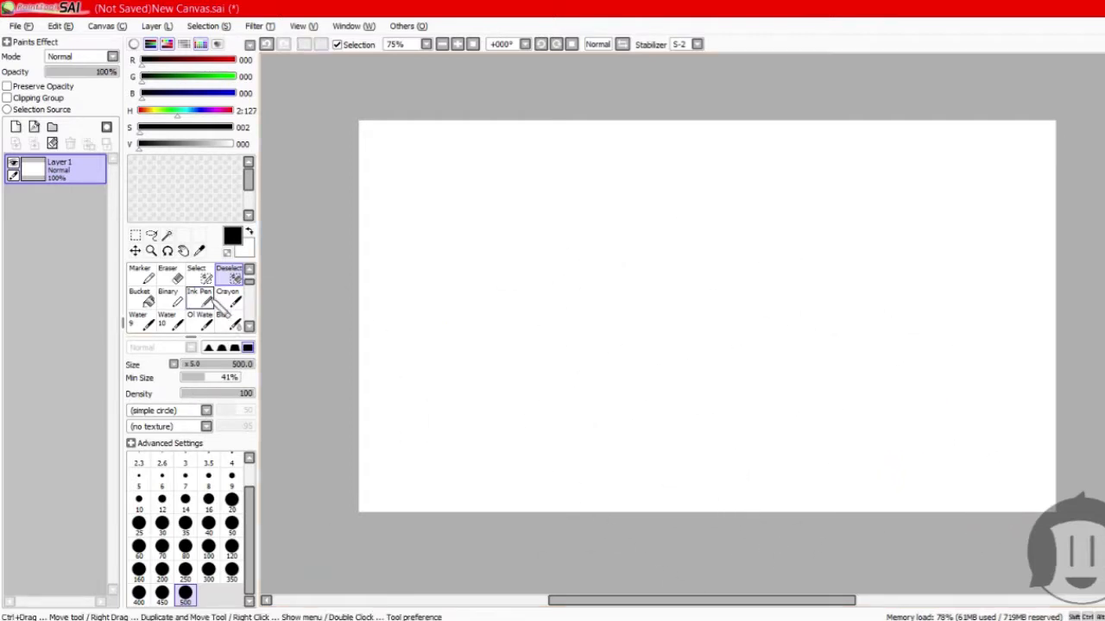
# Draw a black looping curve mid-canvas with the Ink Pen and surround it with a closed outline painted with the Select pen.
pyautogui.click(200, 276)
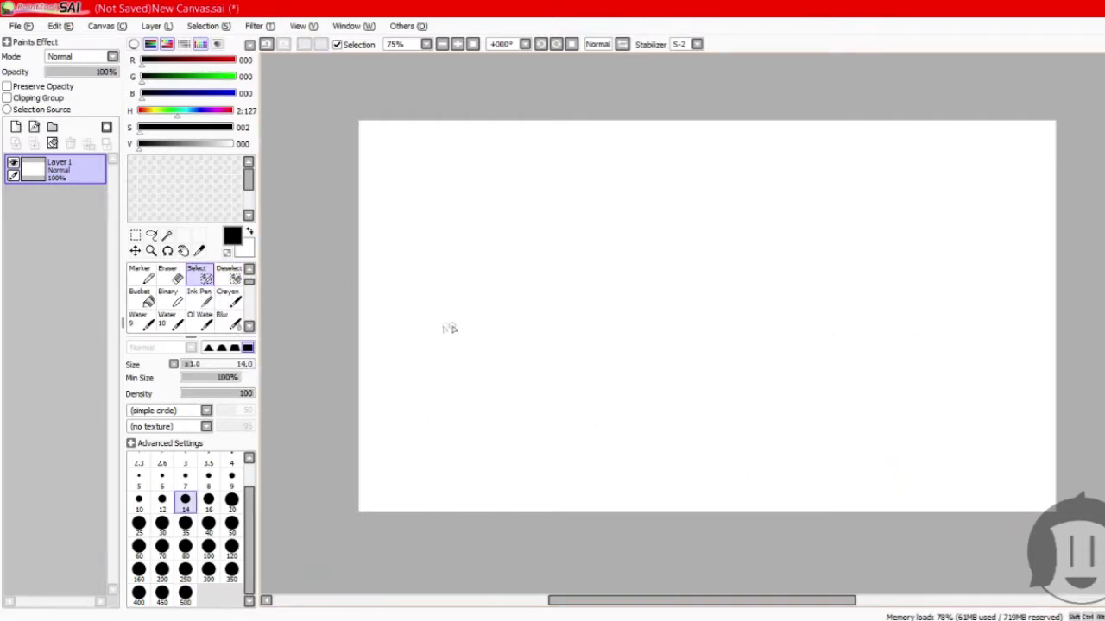
pyautogui.click(199, 298)
pyautogui.moveTo(630, 284)
pyautogui.mouseDown()
pyautogui.moveTo(701, 288)
pyautogui.moveTo(528, 345)
pyautogui.mouseUp()
pyautogui.click(199, 276)
pyautogui.moveTo(485, 312)
pyautogui.mouseDown()
pyautogui.moveTo(515, 357)
pyautogui.moveTo(792, 440)
pyautogui.moveTo(802, 338)
pyautogui.moveTo(663, 231)
pyautogui.moveTo(549, 246)
pyautogui.moveTo(488, 320)
pyautogui.mouseUp()
# Paint black with the size 15 Marker along the lower, right and upper stretches of the selected outline band.
pyautogui.click(140, 274)
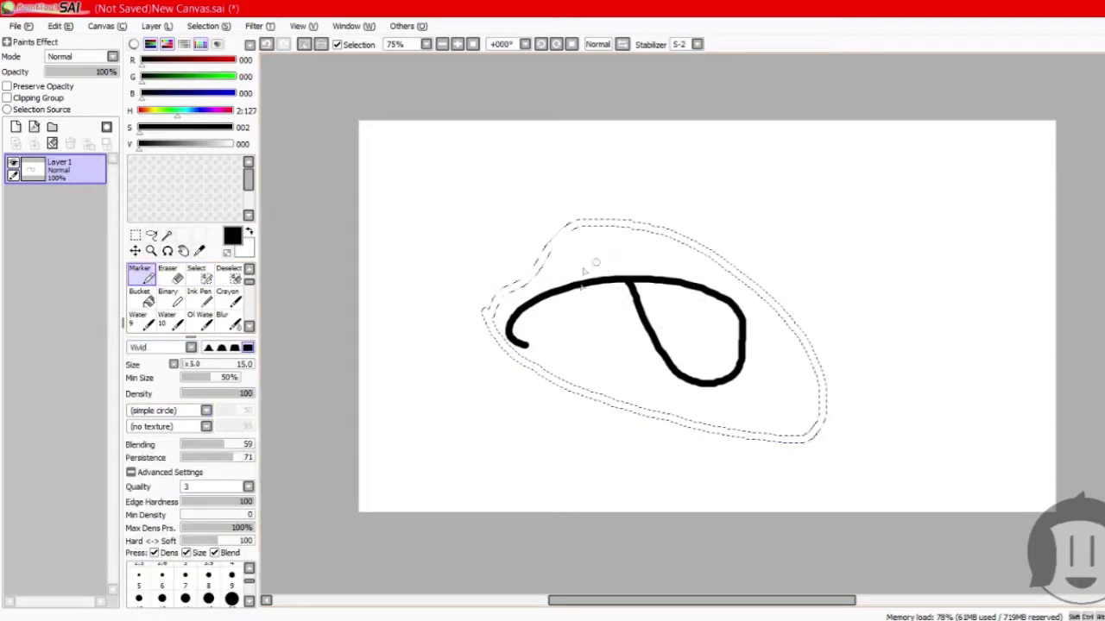
pyautogui.moveTo(582, 356)
pyautogui.mouseDown()
pyautogui.moveTo(666, 389)
pyautogui.moveTo(750, 400)
pyautogui.moveTo(653, 427)
pyautogui.moveTo(682, 419)
pyautogui.mouseUp()
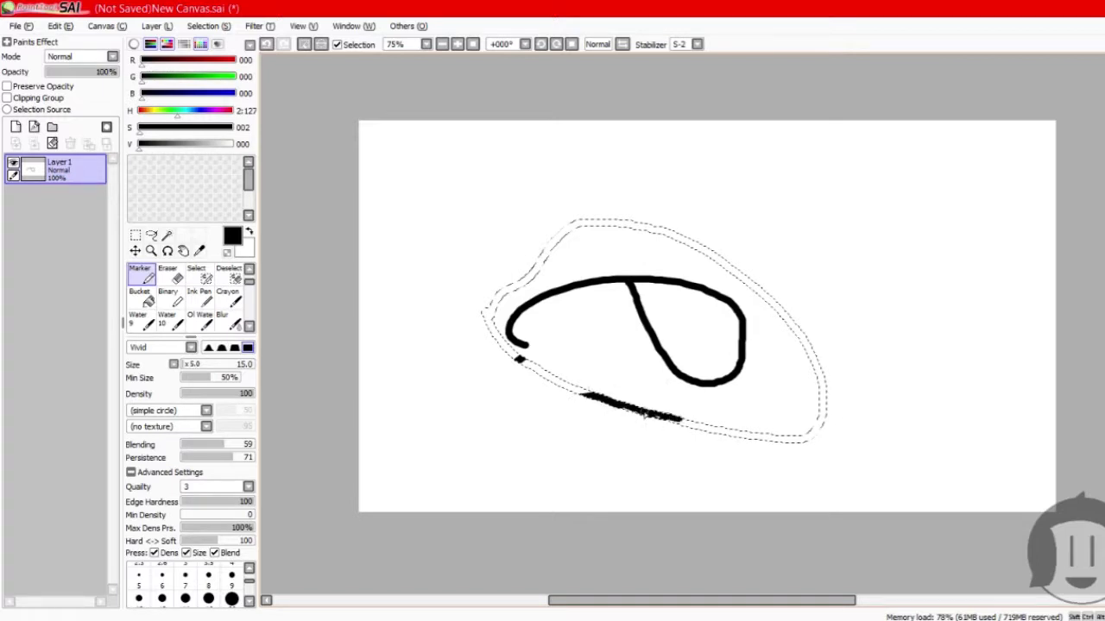
pyautogui.moveTo(552, 234)
pyautogui.mouseDown()
pyautogui.moveTo(535, 269)
pyautogui.moveTo(549, 249)
pyautogui.moveTo(716, 254)
pyautogui.moveTo(676, 225)
pyautogui.moveTo(843, 315)
pyautogui.moveTo(794, 399)
pyautogui.moveTo(821, 250)
pyautogui.moveTo(783, 256)
pyautogui.mouseUp()
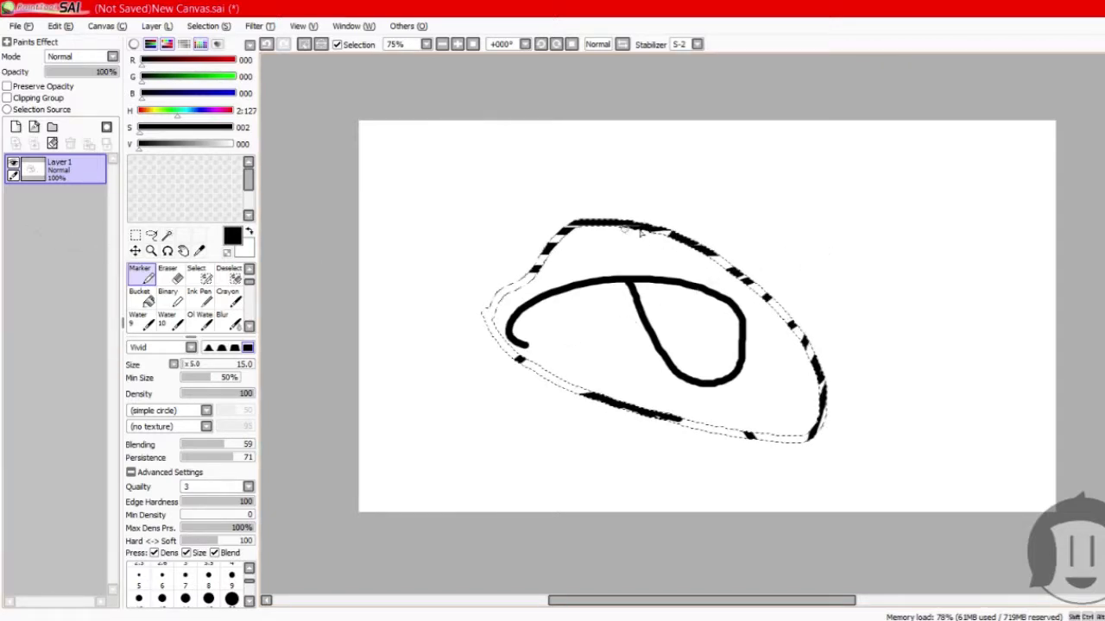
# Erase small bits of the painted outline with the size 7 Eraser and fill its upper-right stretch with the Marker.
pyautogui.click(173, 276)
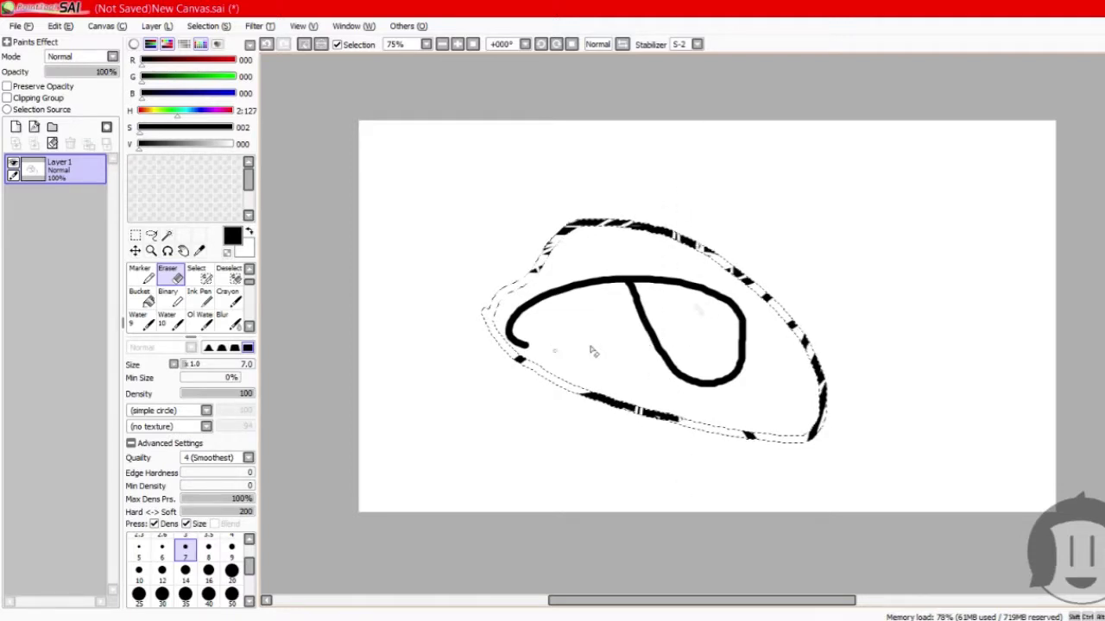
pyautogui.click(140, 274)
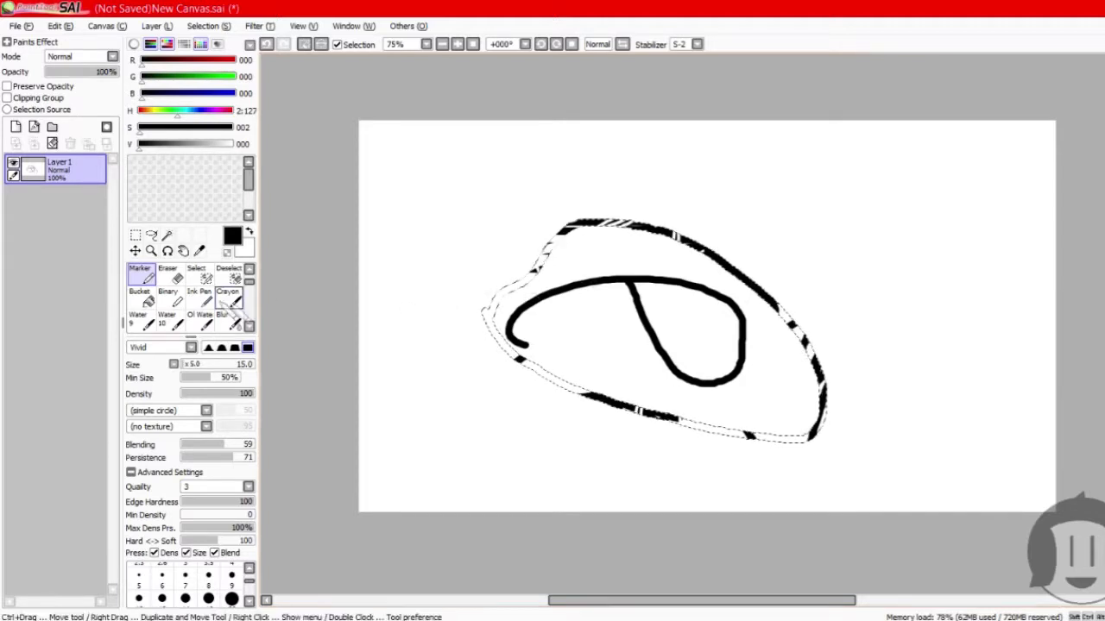
pyautogui.click(167, 275)
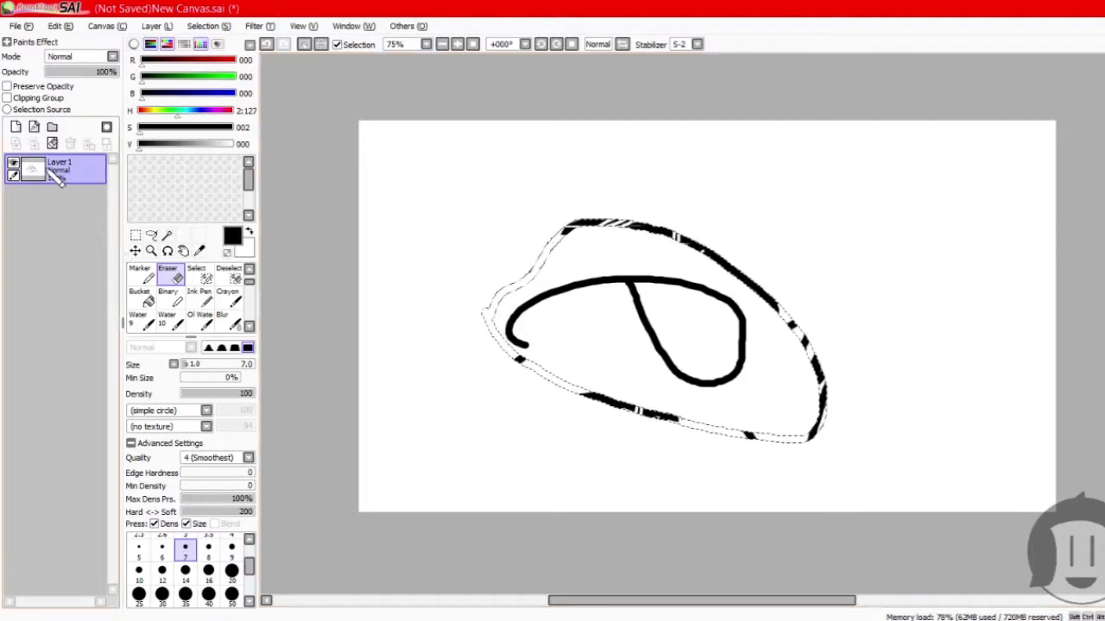
pyautogui.click(19, 26)
pyautogui.moveTo(41, 85)
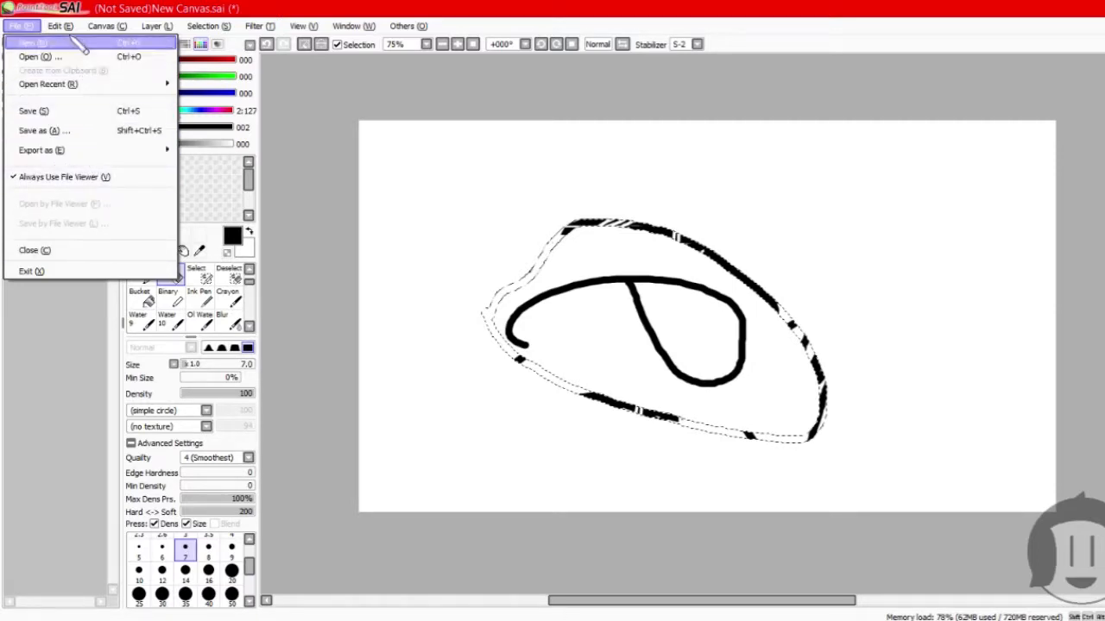
pyautogui.moveTo(59, 26)
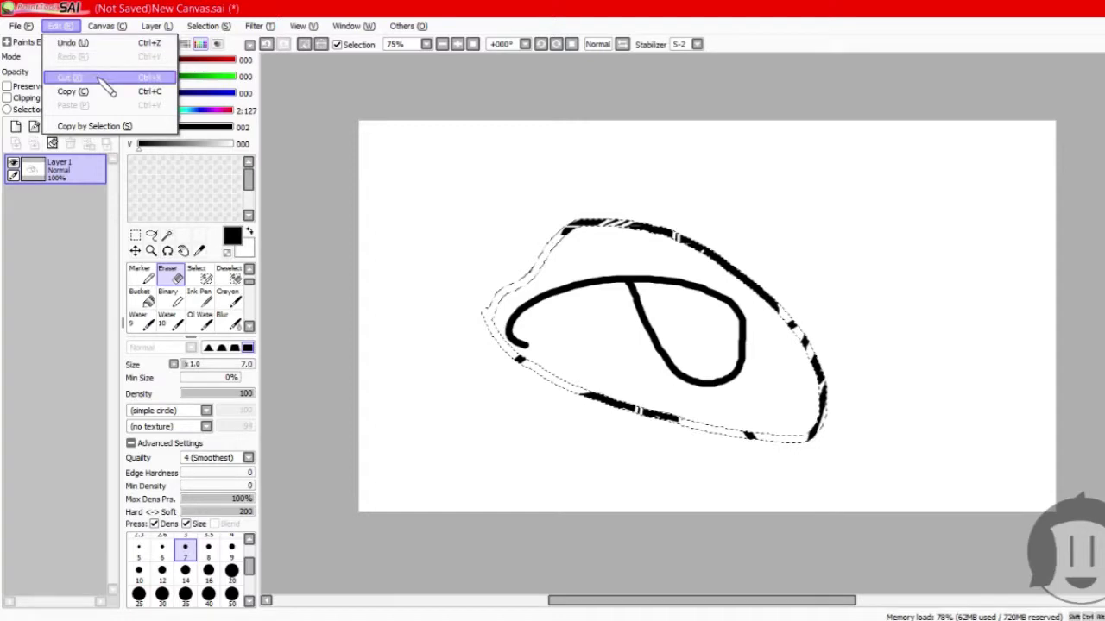
pyautogui.moveTo(121, 24)
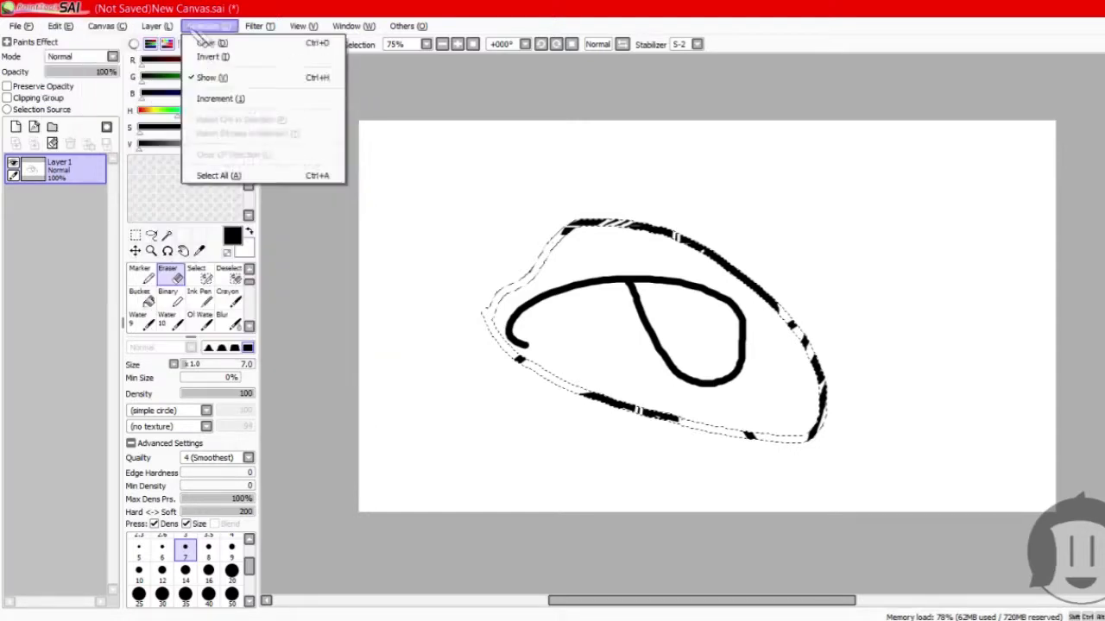
pyautogui.moveTo(441, 28)
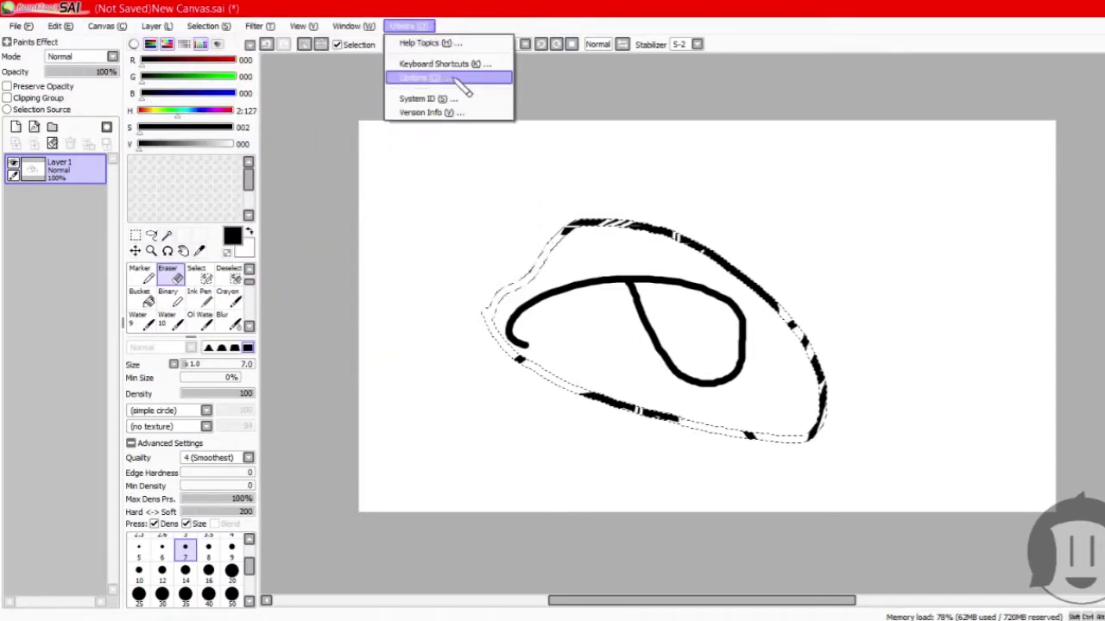
pyautogui.click(414, 28)
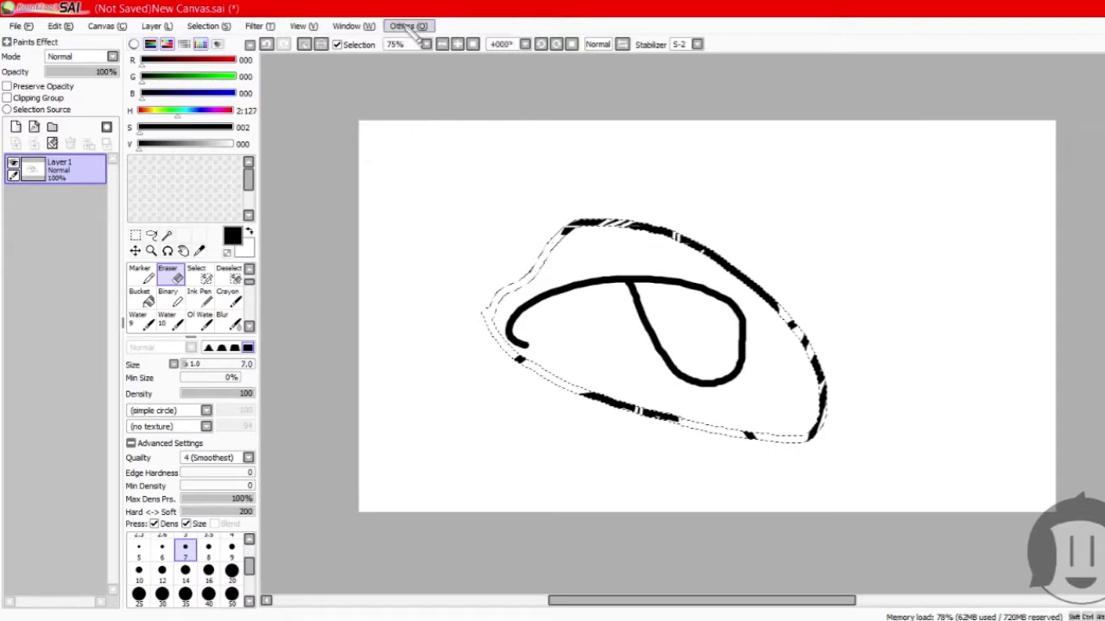
# Ink the outline band's left tip and upper-left edge in black with the size 14 Ink Pen.
pyautogui.click(199, 302)
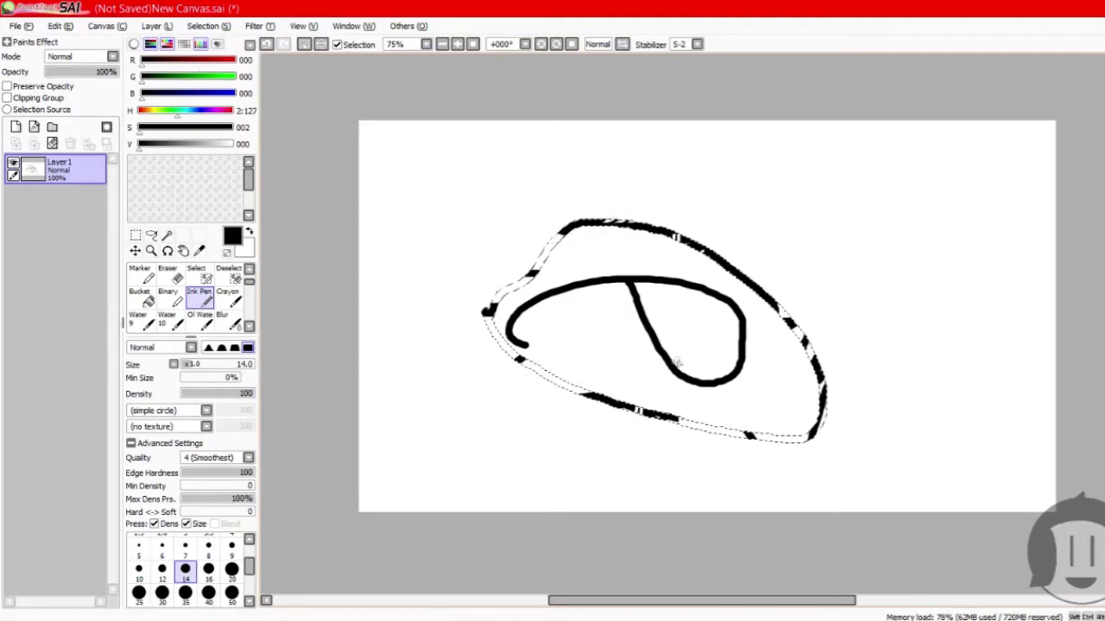
pyautogui.press('space')
pyautogui.moveTo(417, 270); pyautogui.dragTo(390, 359)
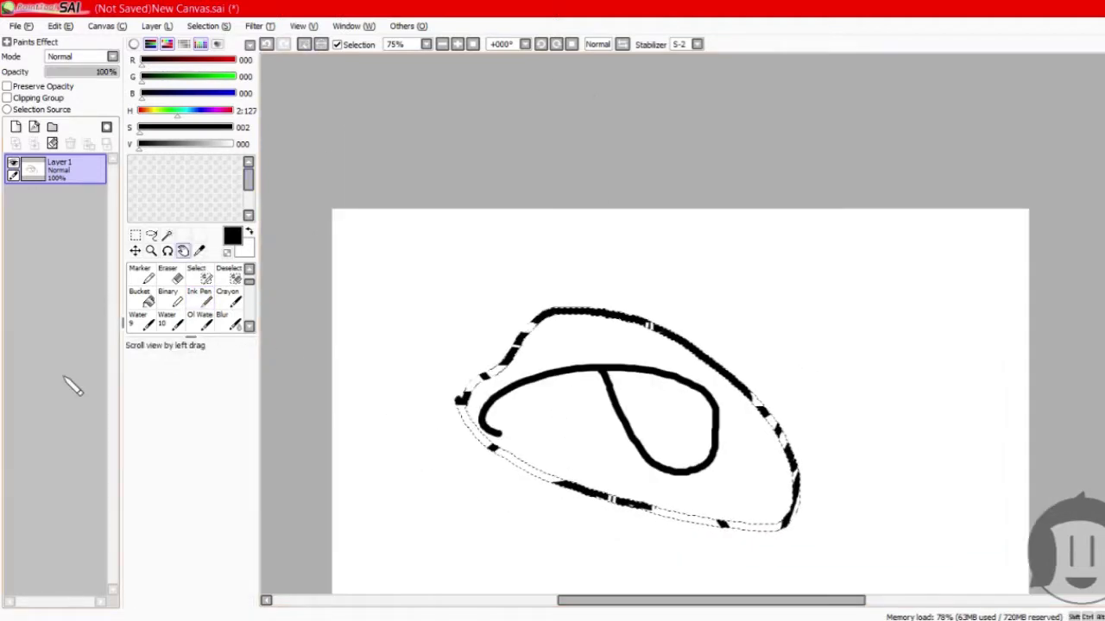
pyautogui.moveTo(565, 516); pyautogui.dragTo(607, 424)
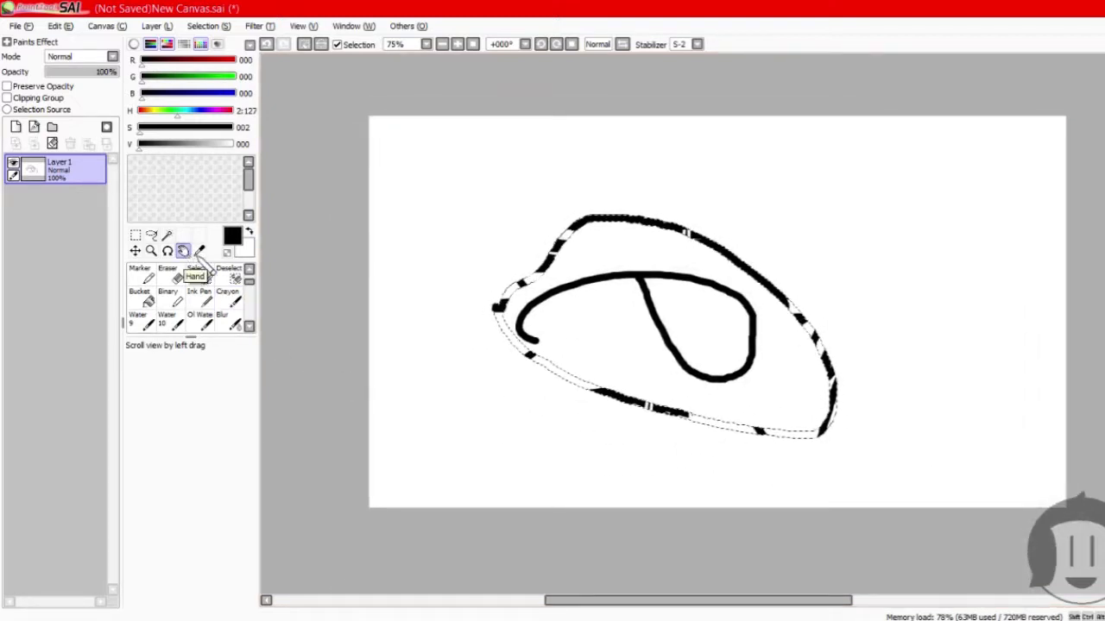
# Pan the canvas with the Hand tool and zoom in and out over the drawing.
pyautogui.moveTo(634, 281)
pyautogui.mouseDown()
pyautogui.moveTo(629, 316)
pyautogui.moveTo(636, 296)
pyautogui.mouseUp()
pyautogui.scroll(-1, 544, 254)
pyautogui.scroll(1, 544, 254)
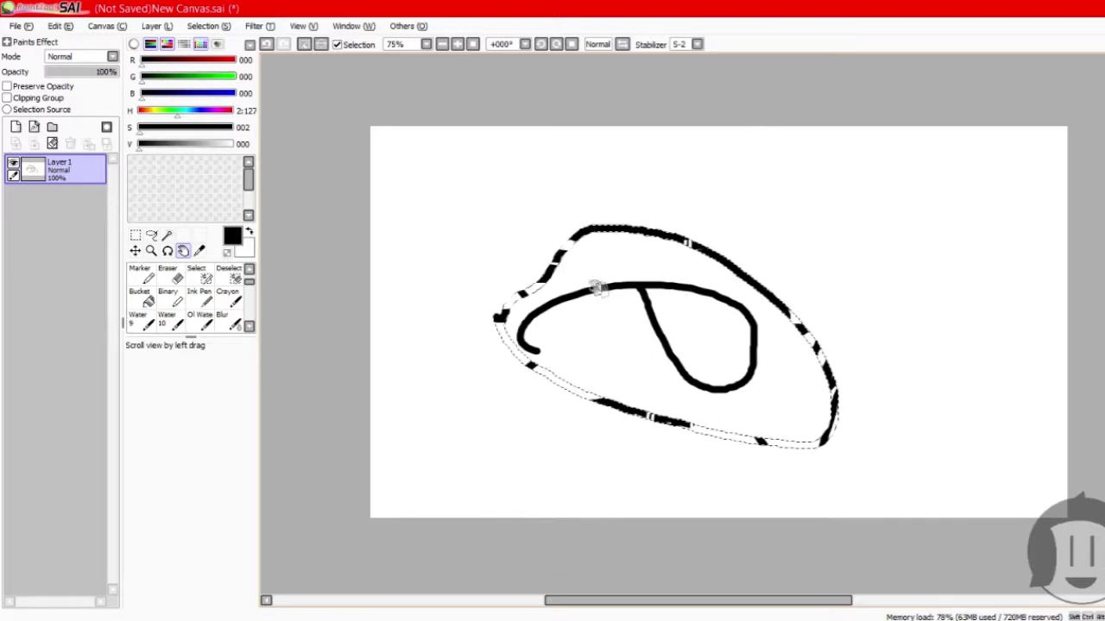
pyautogui.scroll(-1, 617, 247)
pyautogui.scroll(-1, 618, 271)
pyautogui.scroll(3, 730, 299)
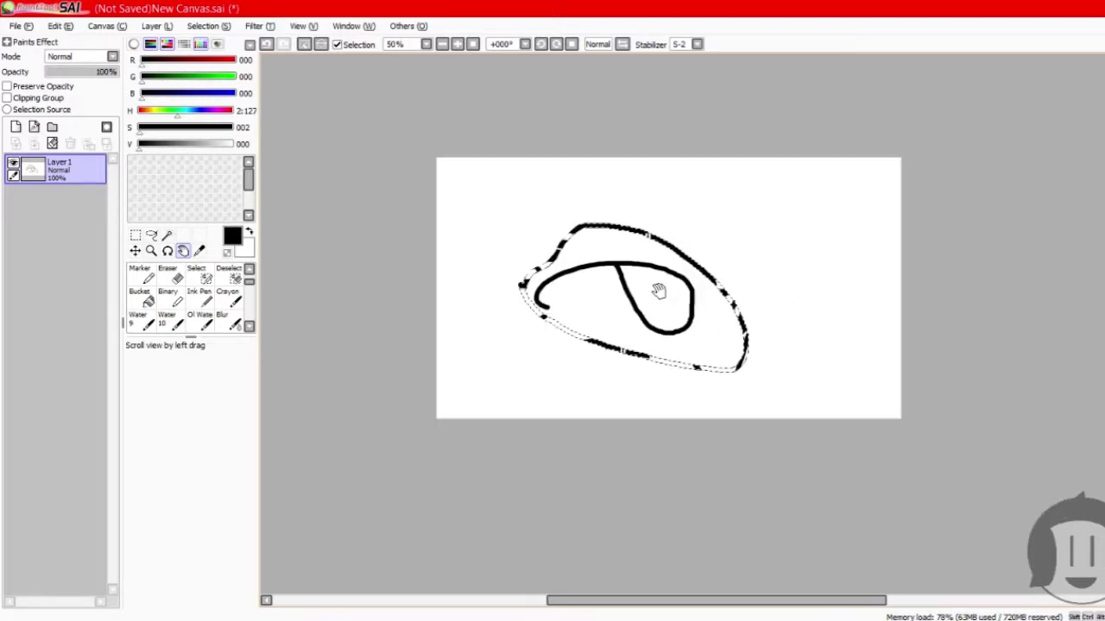
pyautogui.scroll(-2, 658, 291)
pyautogui.scroll(1, 596, 203)
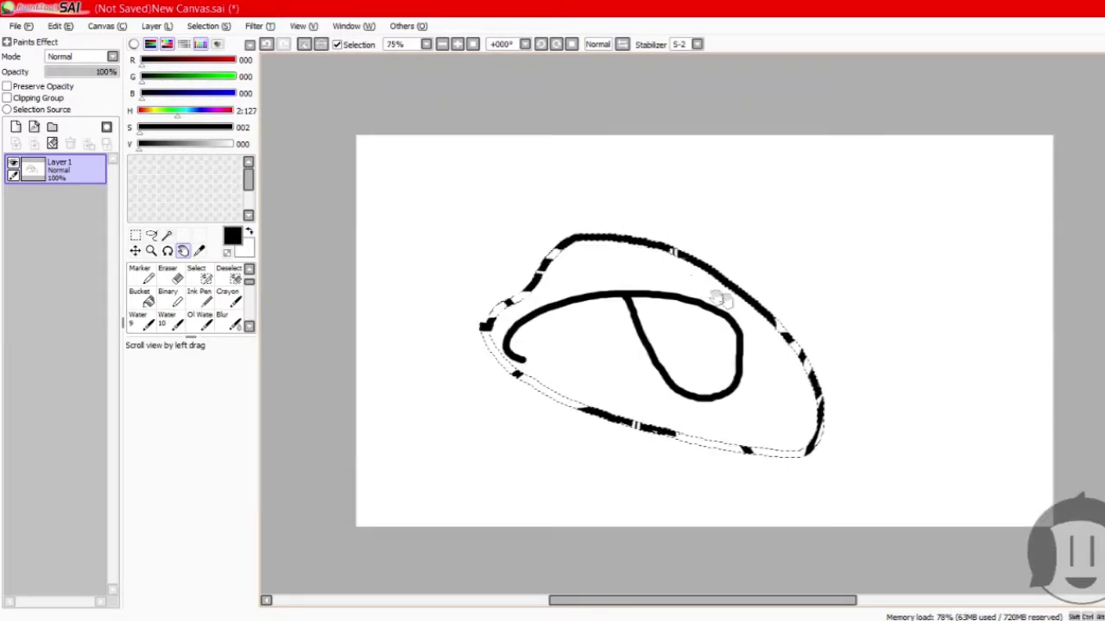
pyautogui.scroll(3, 722, 298)
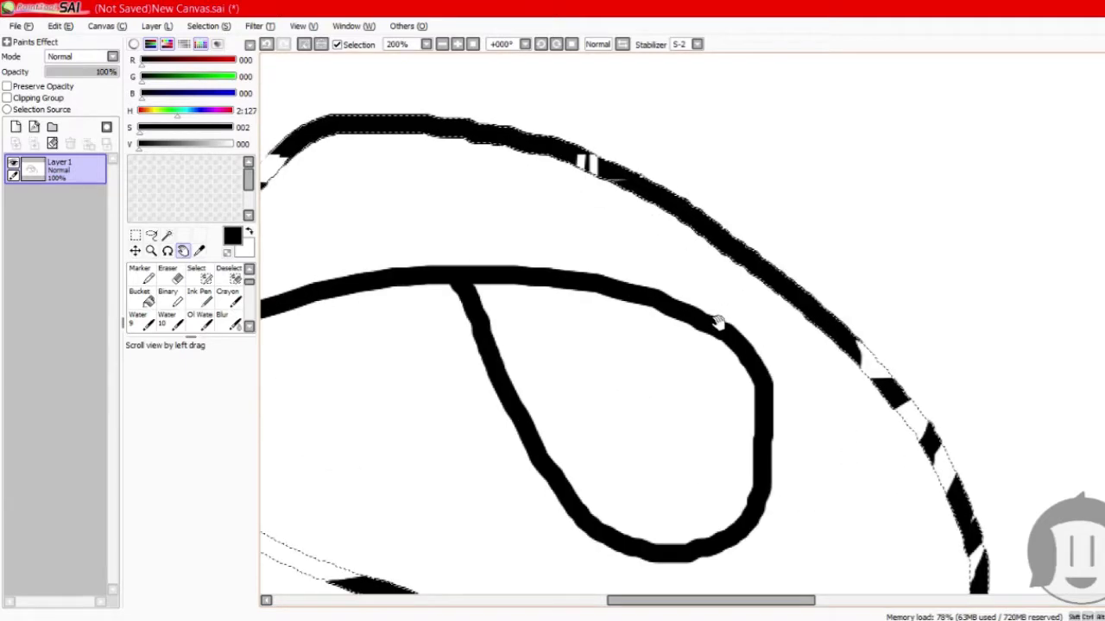
pyautogui.scroll(-5, 718, 322)
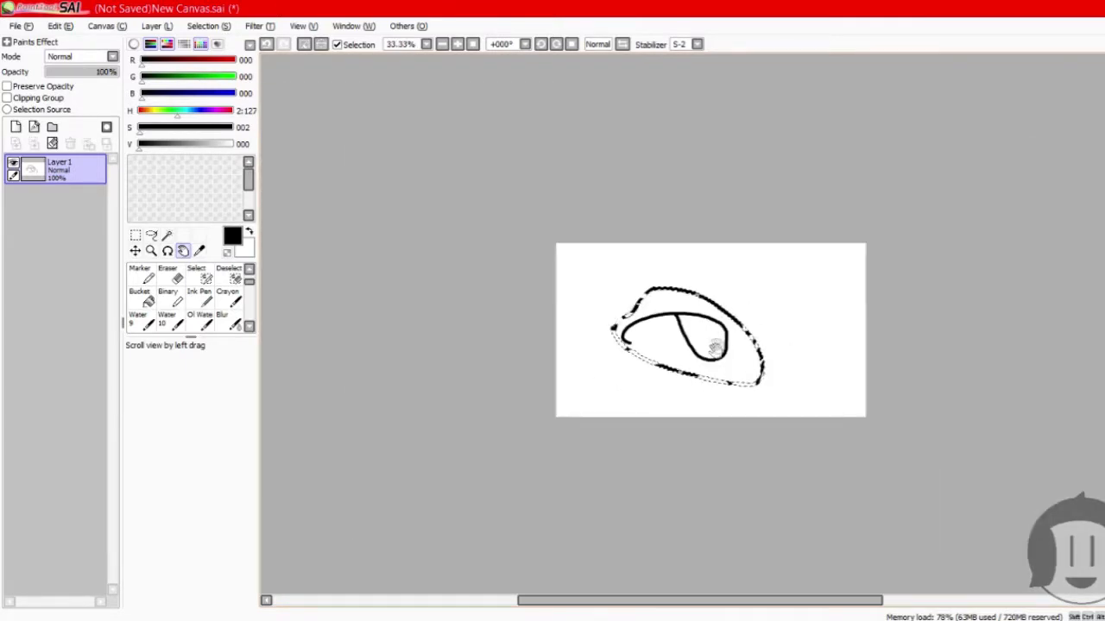
pyautogui.scroll(2, 715, 348)
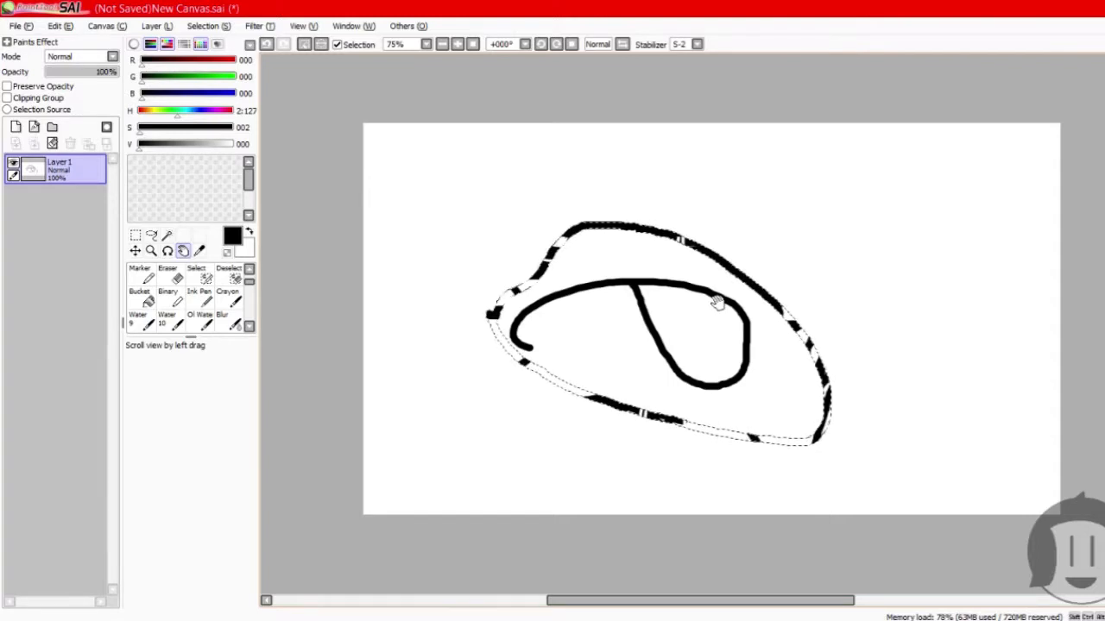
pyautogui.moveTo(610, 291); pyautogui.dragTo(544, 248)
# Rotate the whole canvas 90° counter-clockwise four times, completing a full turn.
pyautogui.click(107, 27)
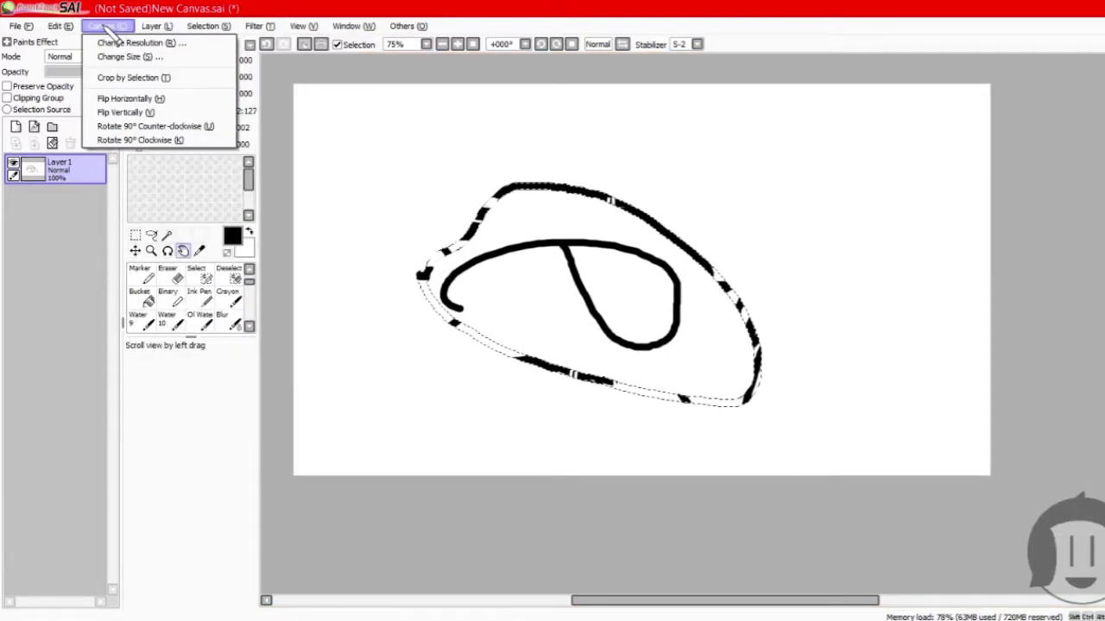
pyautogui.moveTo(249, 31)
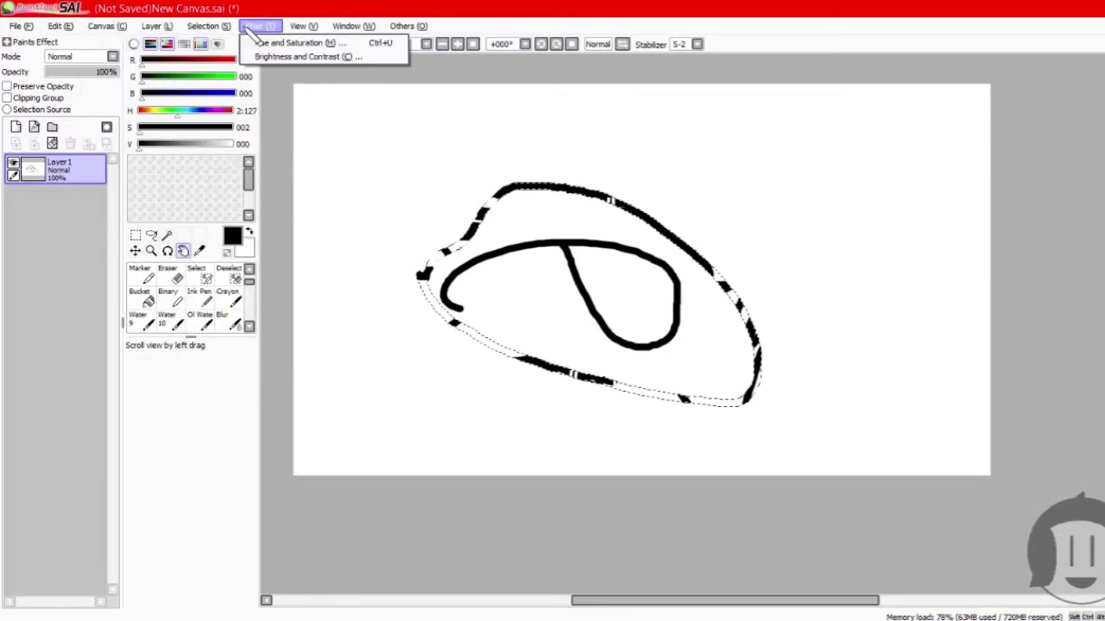
pyautogui.moveTo(74, 33)
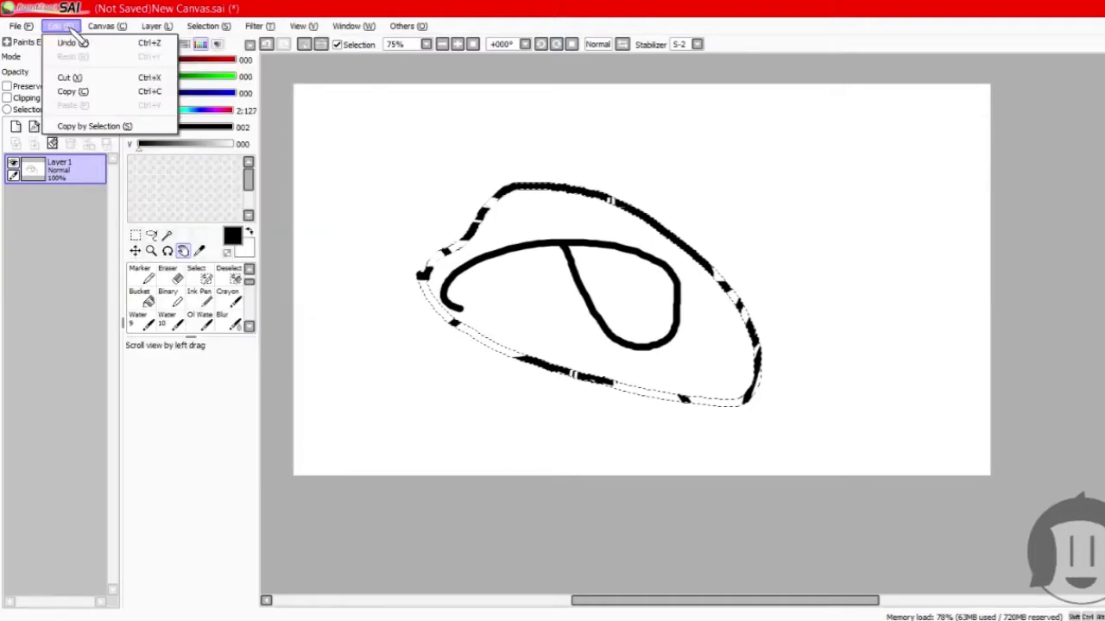
pyautogui.moveTo(166, 32)
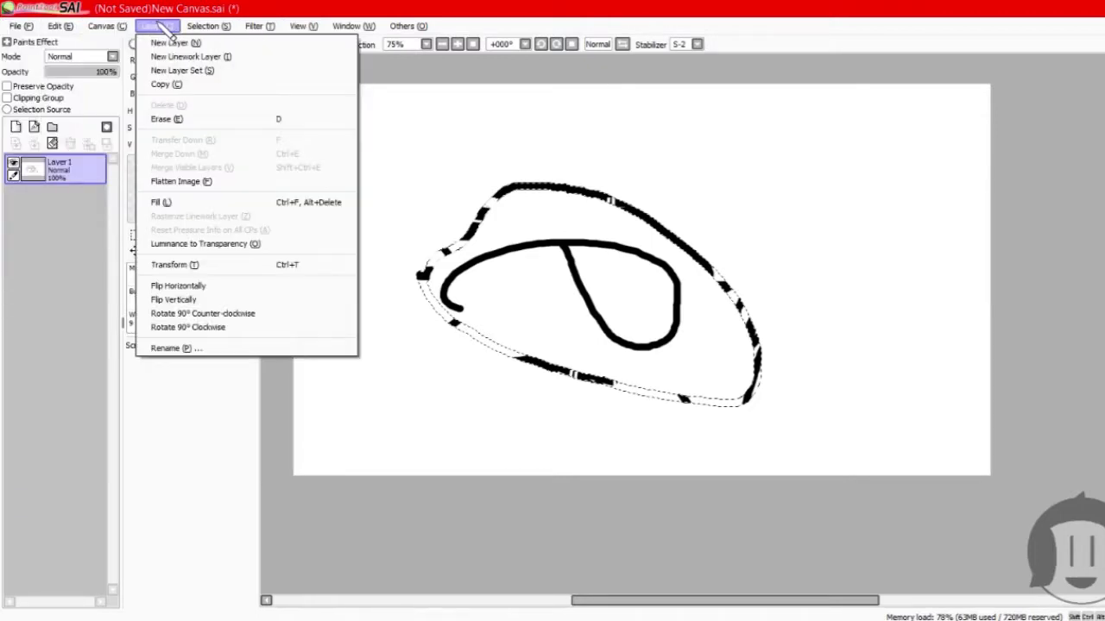
pyautogui.moveTo(108, 28)
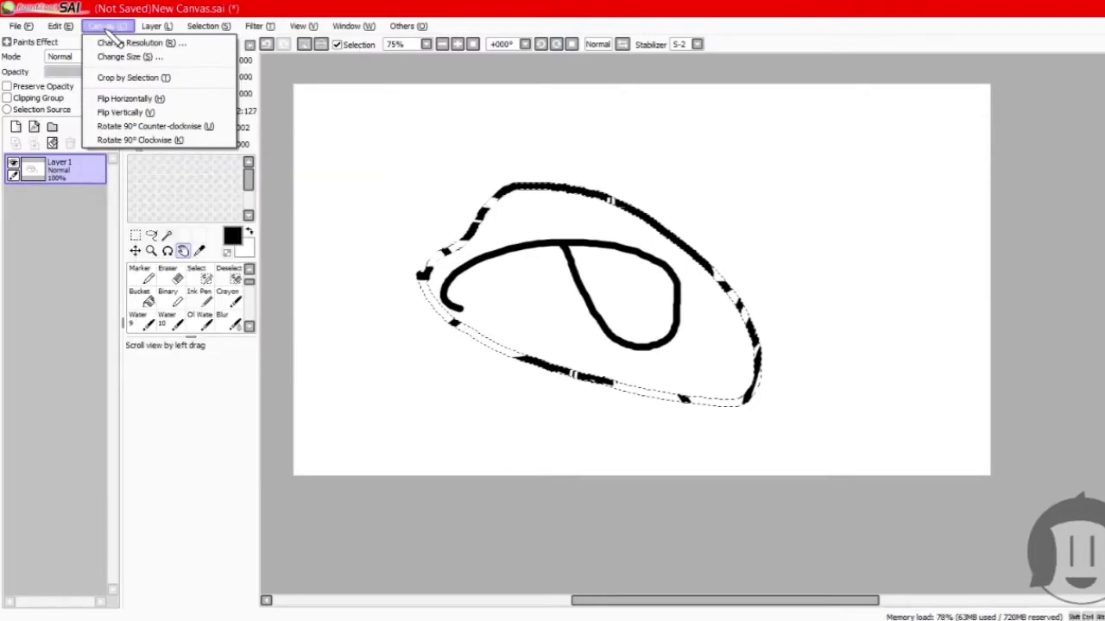
pyautogui.click(190, 127)
pyautogui.click(107, 26)
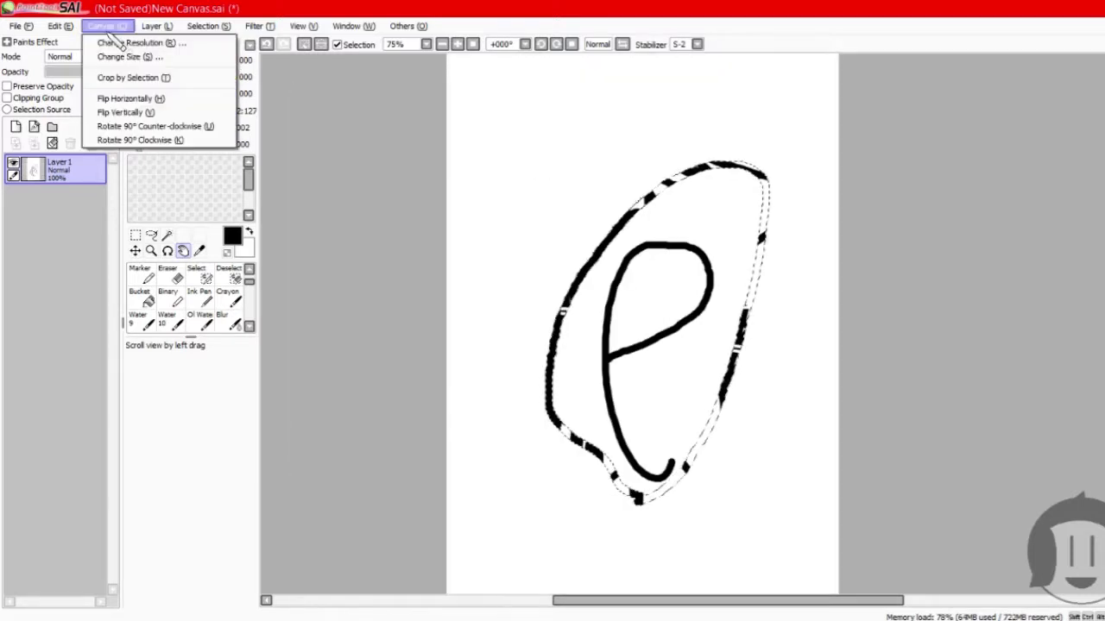
pyautogui.click(177, 125)
pyautogui.click(107, 26)
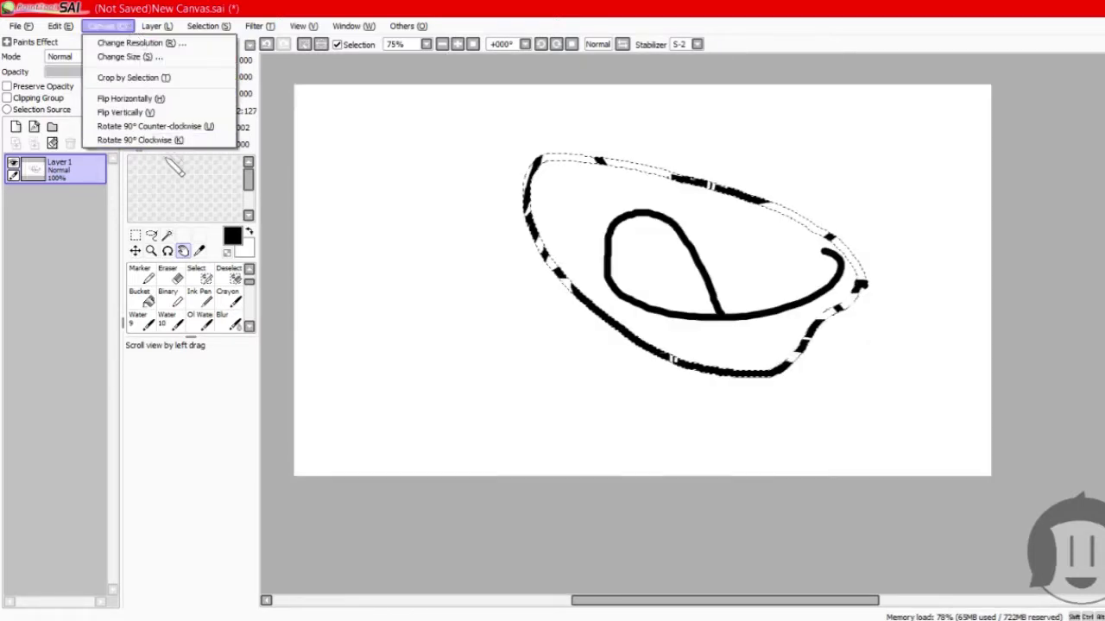
pyautogui.click(173, 128)
pyautogui.click(107, 26)
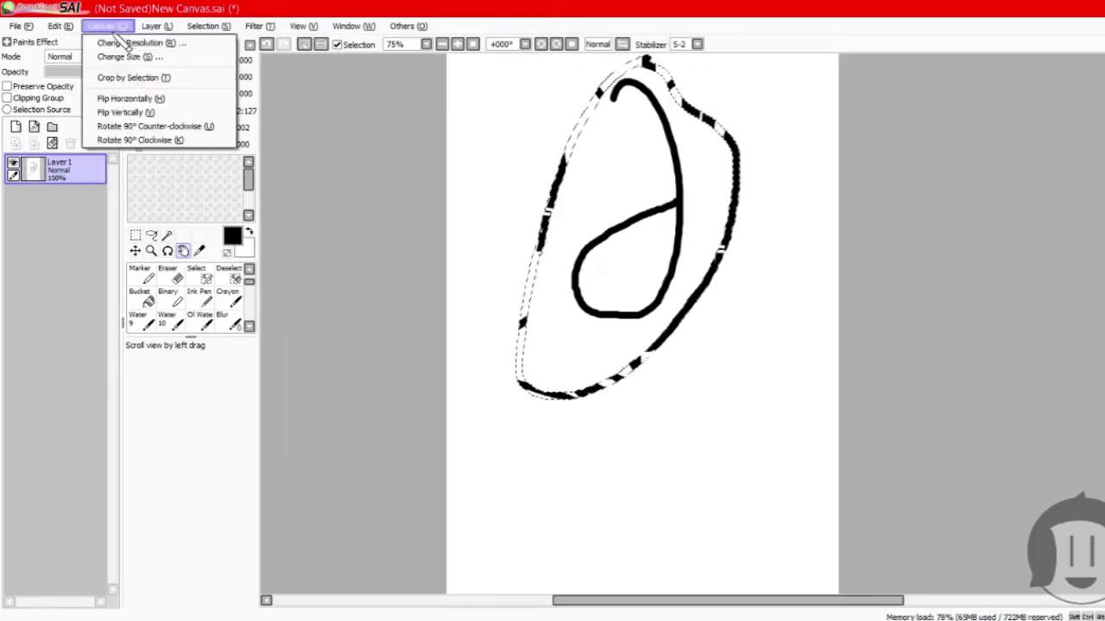
pyautogui.click(156, 127)
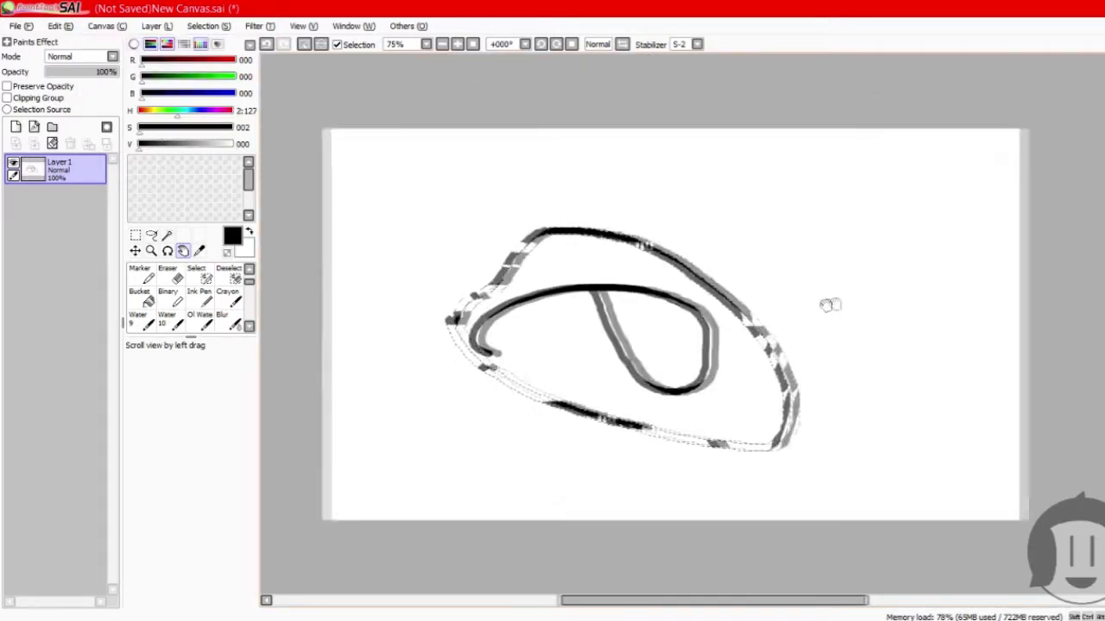
pyautogui.moveTo(830, 304); pyautogui.dragTo(849, 302)
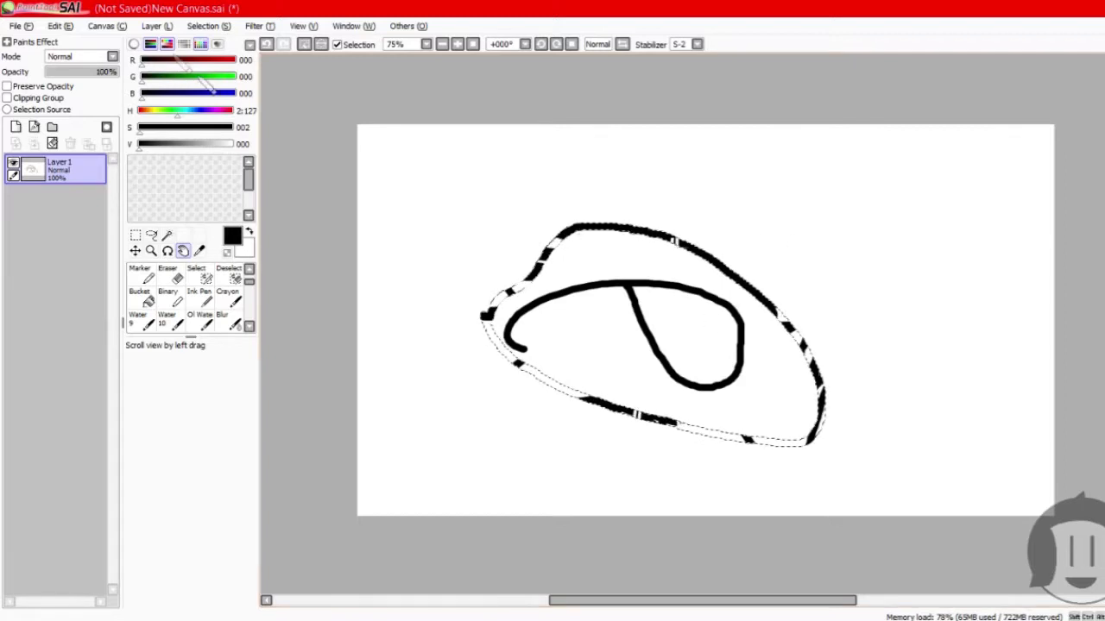
# Rotate the canvas 90° counter-clockwise and turn it back 90° clockwise.
pyautogui.moveTo(613, 260); pyautogui.dragTo(560, 189)
pyautogui.click(103, 26)
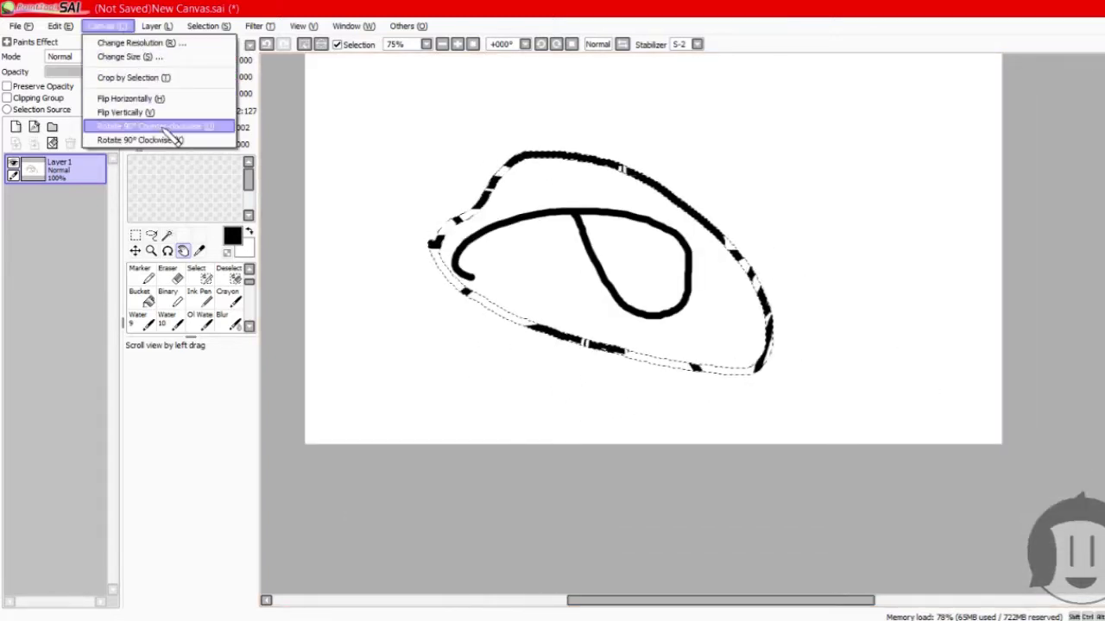
pyautogui.click(159, 127)
pyautogui.click(104, 26)
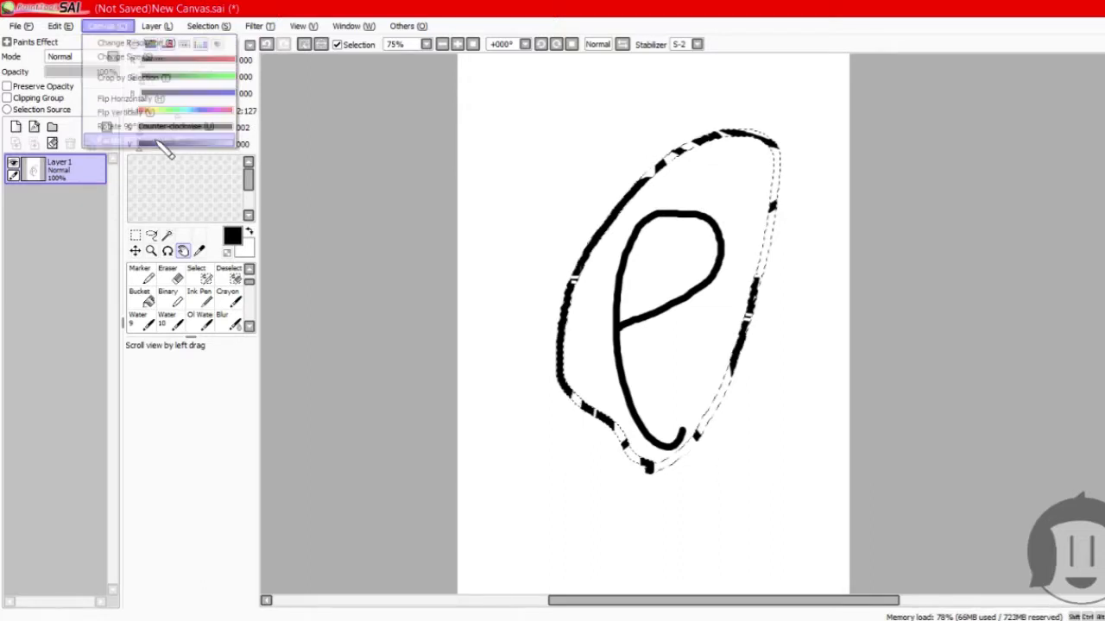
pyautogui.click(164, 139)
# Tilt the view freehand to +002° with the Rotate tool and step its angle counter-clockwise and clockwise three times.
pyautogui.click(167, 250)
pyautogui.moveTo(350, 233); pyautogui.dragTo(453, 243)
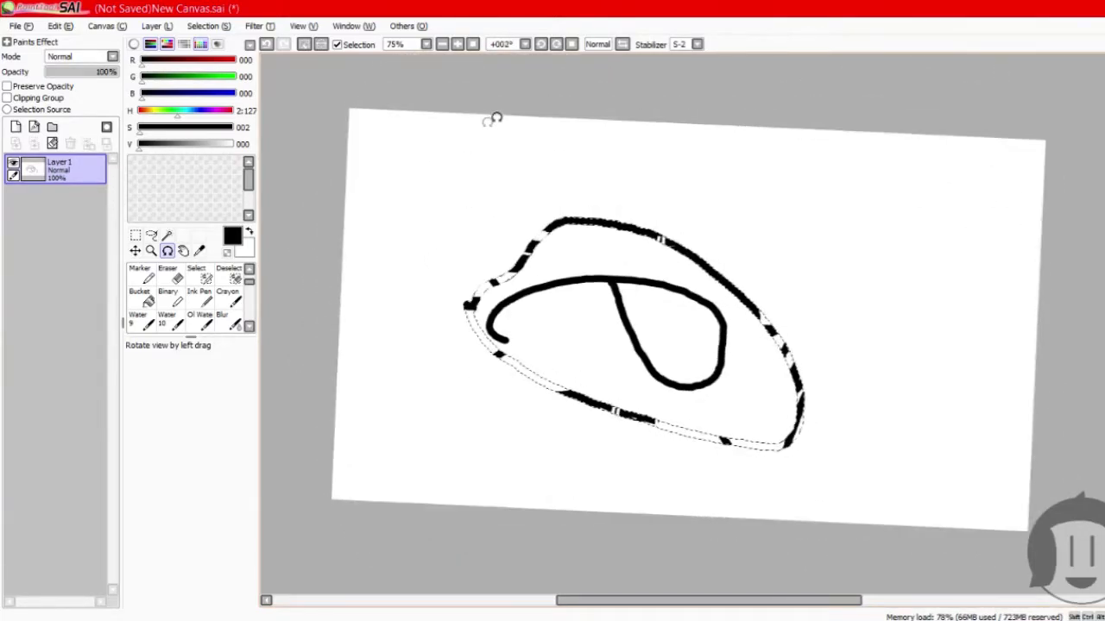
pyautogui.click(540, 44)
pyautogui.click(557, 45)
pyautogui.click(541, 45)
pyautogui.click(554, 47)
pyautogui.click(541, 45)
pyautogui.click(554, 47)
# Set the view rotation to -135° and reset it to 0°.
pyautogui.click(524, 46)
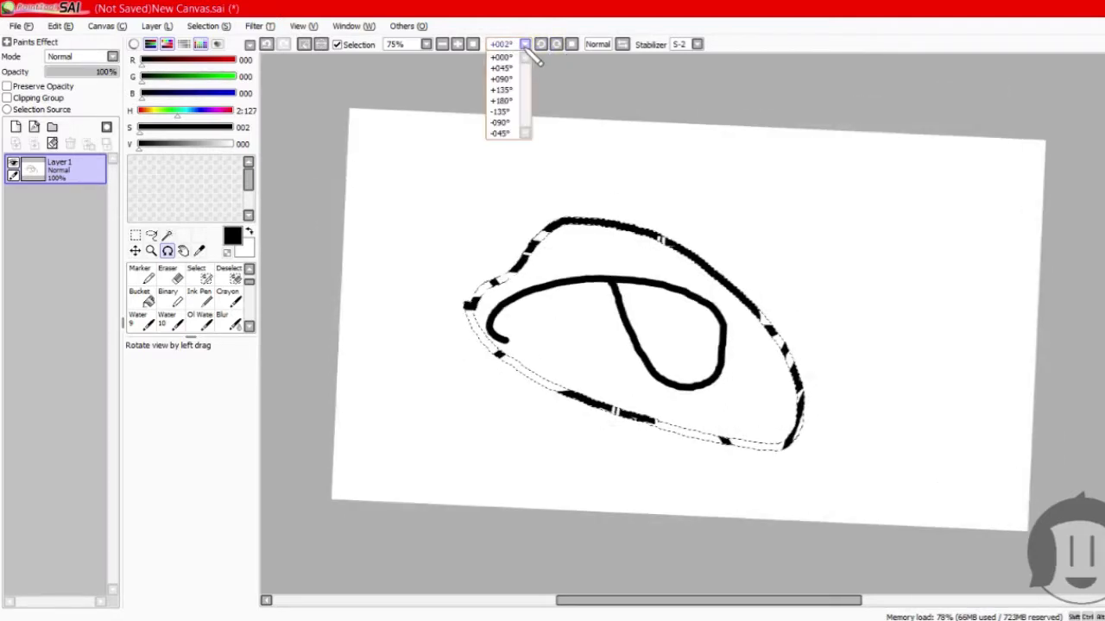
pyautogui.click(511, 116)
pyautogui.click(525, 44)
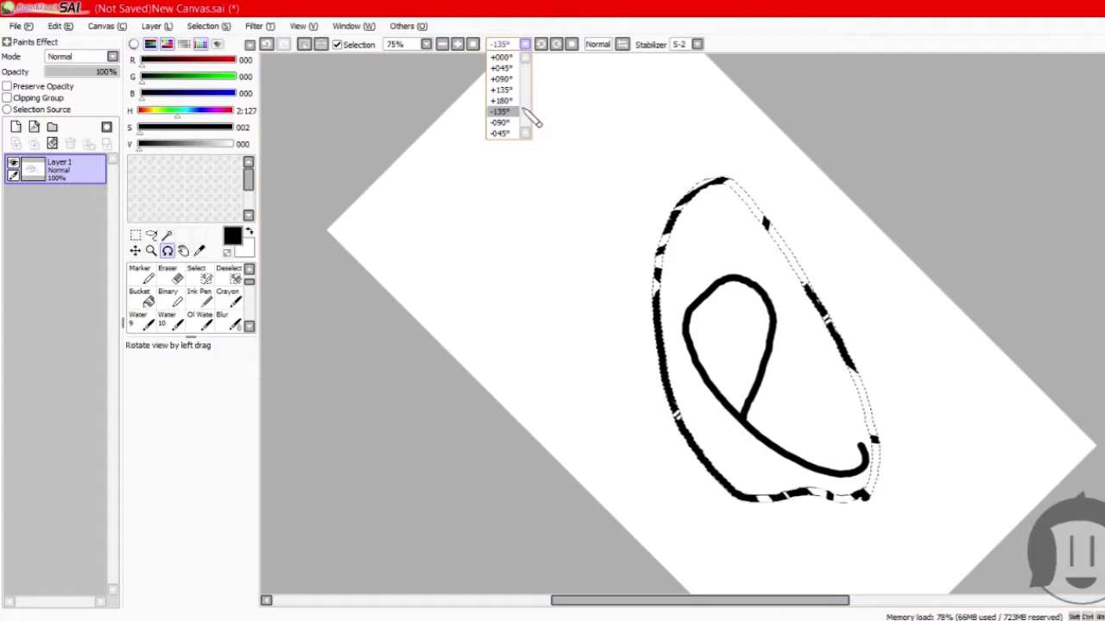
pyautogui.click(501, 57)
# Rotate the view freehand to -012° with the Rotate tool and restore it to 0°.
pyautogui.moveTo(673, 168); pyautogui.dragTo(524, 24)
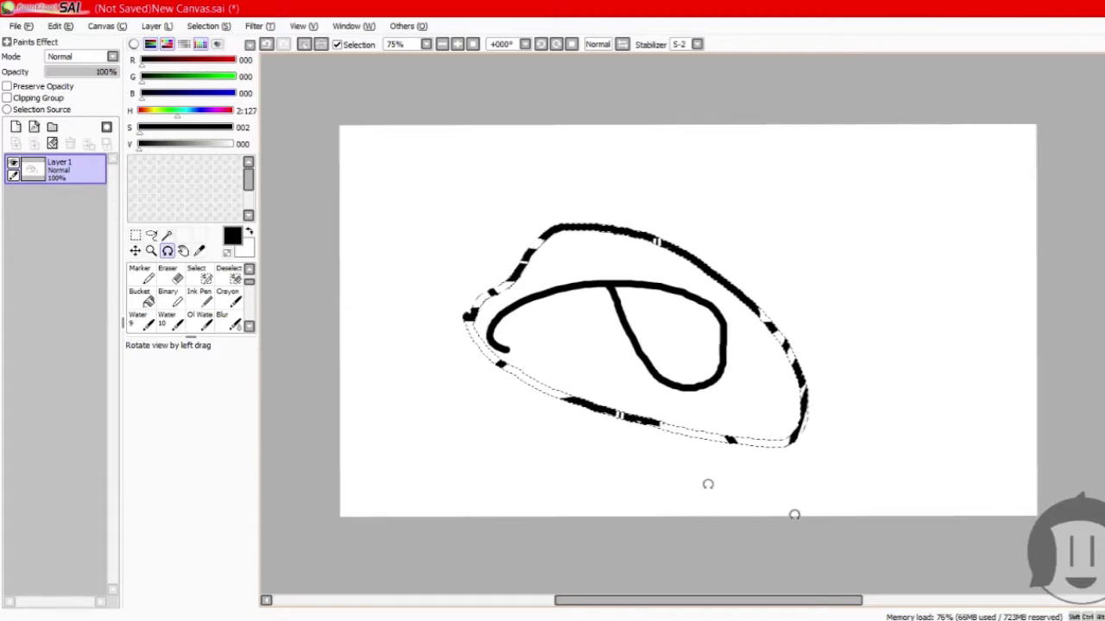
pyautogui.moveTo(400, 305)
pyautogui.mouseDown()
pyautogui.moveTo(405, 254)
pyautogui.moveTo(431, 293)
pyautogui.moveTo(547, 168)
pyautogui.moveTo(510, 279)
pyautogui.moveTo(541, 389)
pyautogui.moveTo(338, 299)
pyautogui.moveTo(406, 365)
pyautogui.mouseUp()
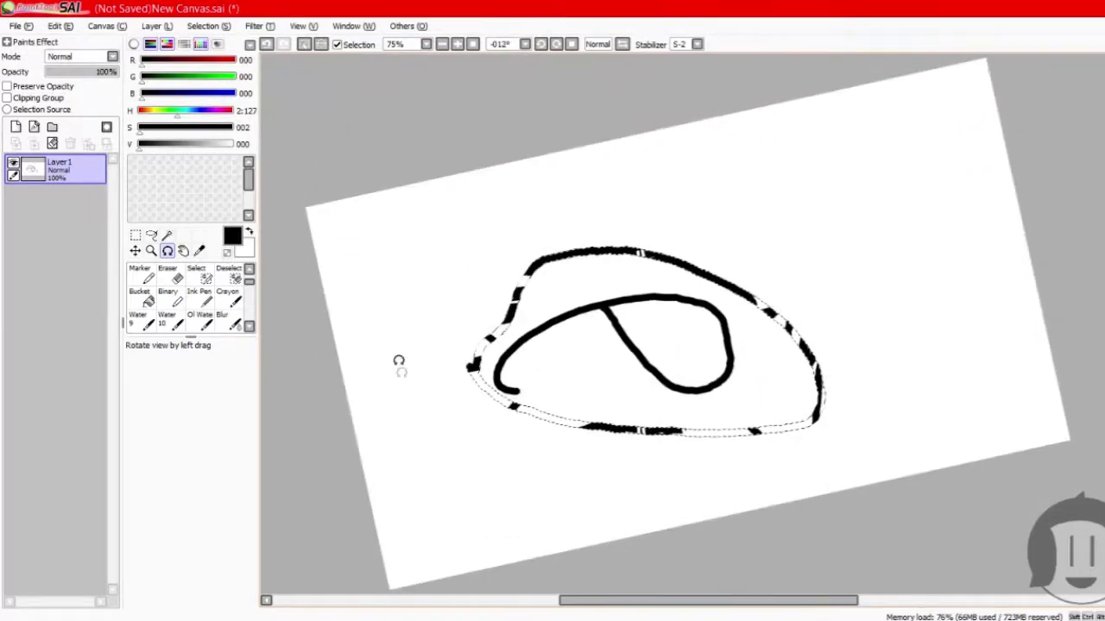
pyautogui.click(527, 45)
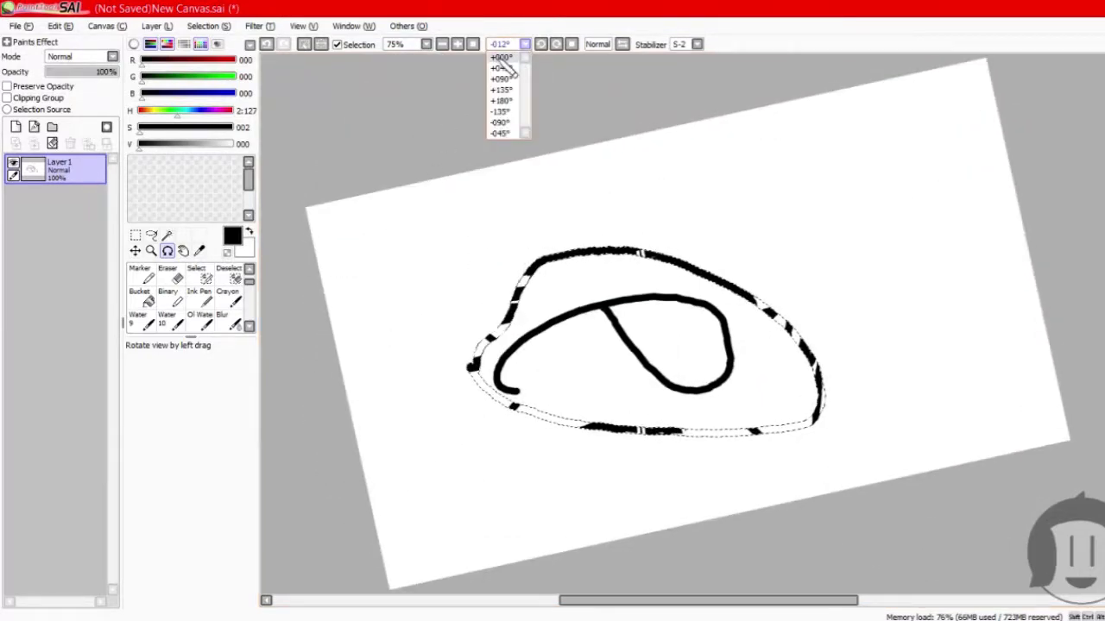
pyautogui.click(503, 55)
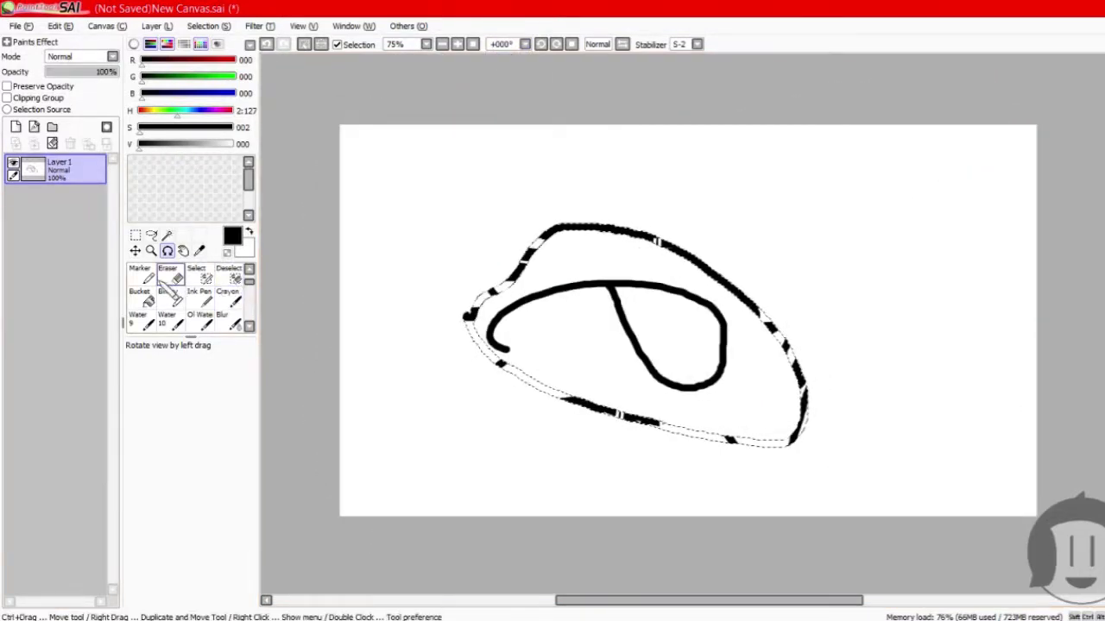
# Ink more of the selected outline band in black with the size 14 Ink Pen and clear the selection.
pyautogui.click(201, 297)
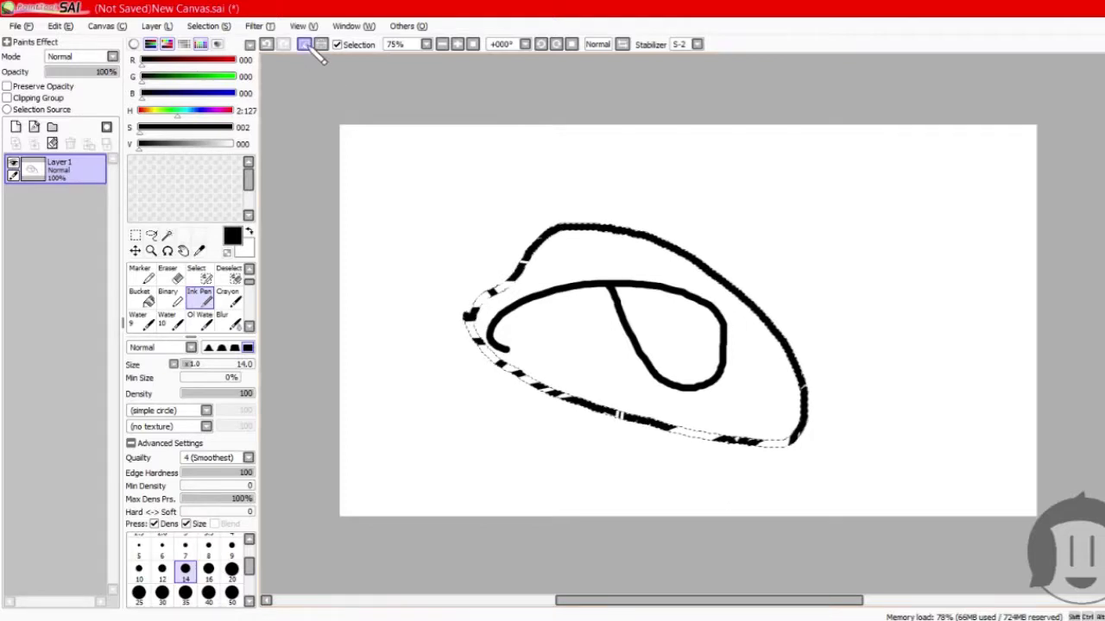
pyautogui.click(306, 45)
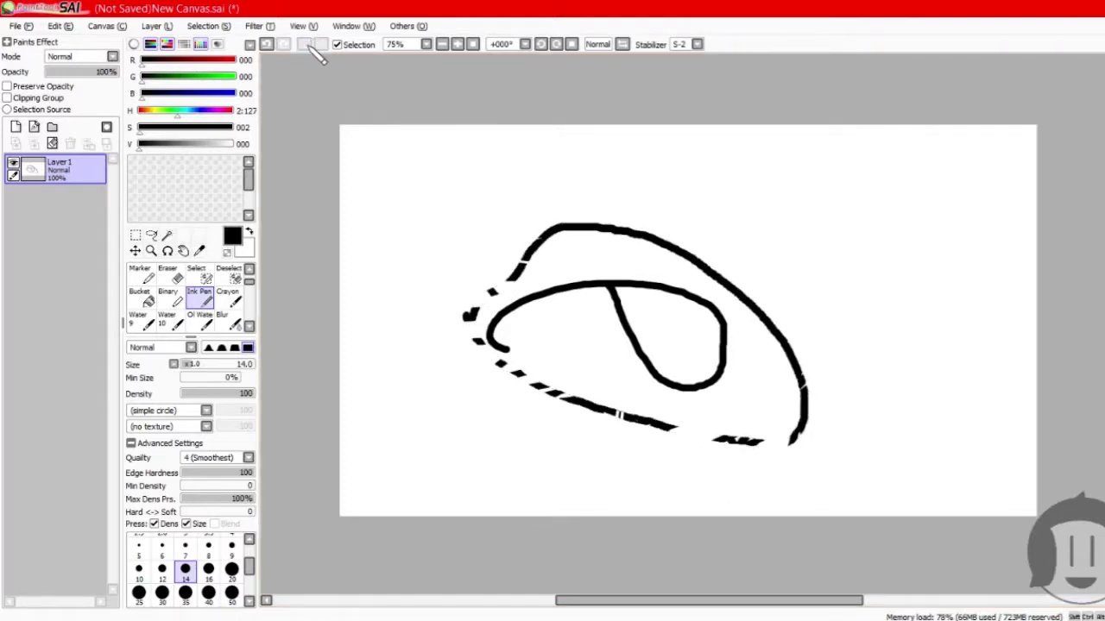
# Scribble black loops and crossing strokes over the drawing and across the canvas with the size 14 Ink Pen.
pyautogui.moveTo(479, 177)
pyautogui.mouseDown()
pyautogui.moveTo(602, 232)
pyautogui.moveTo(540, 504)
pyautogui.moveTo(877, 407)
pyautogui.mouseUp()
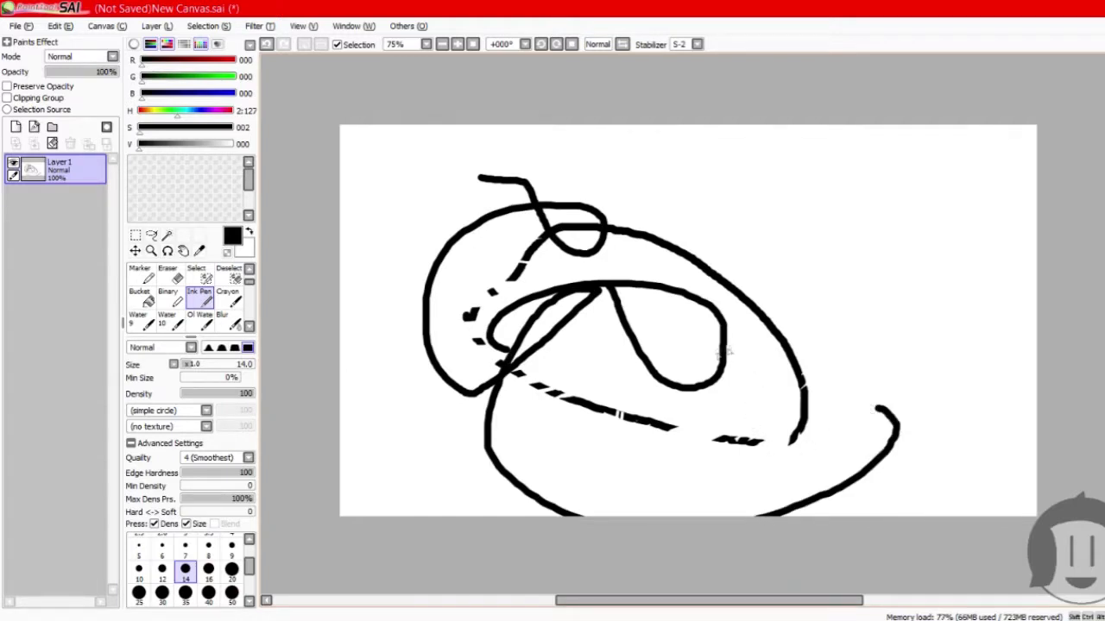
pyautogui.moveTo(647, 313)
pyautogui.mouseDown()
pyautogui.moveTo(529, 377)
pyautogui.moveTo(633, 379)
pyautogui.moveTo(407, 301)
pyautogui.moveTo(408, 286)
pyautogui.moveTo(596, 287)
pyautogui.moveTo(667, 249)
pyautogui.moveTo(898, 232)
pyautogui.moveTo(777, 265)
pyautogui.moveTo(696, 232)
pyautogui.moveTo(589, 131)
pyautogui.moveTo(653, 170)
pyautogui.moveTo(596, 217)
pyautogui.moveTo(618, 220)
pyautogui.moveTo(623, 267)
pyautogui.mouseUp()
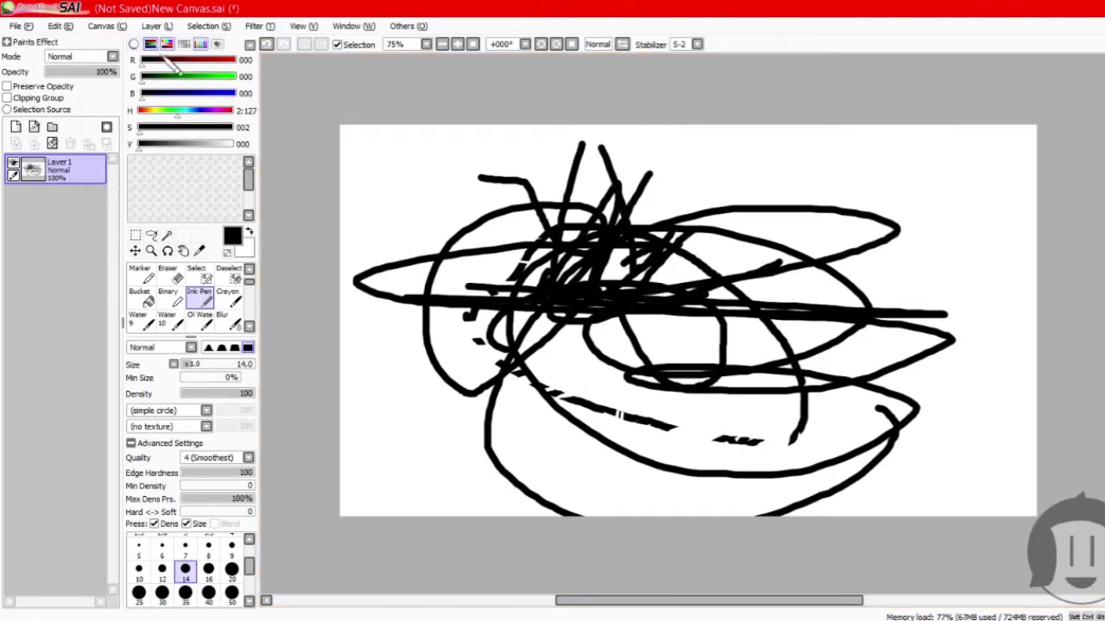
# Reduce the color controls to the color wheel and HSV sliders and pick a pale yellow with H 0:207, S 078, V 255.
pyautogui.click(154, 112)
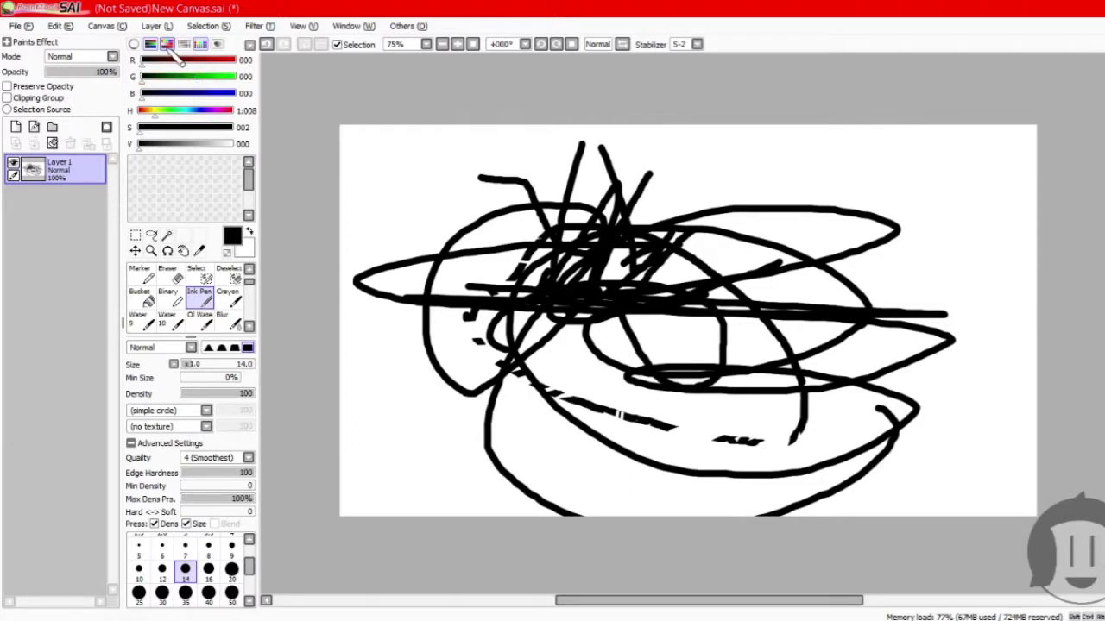
pyautogui.click(134, 44)
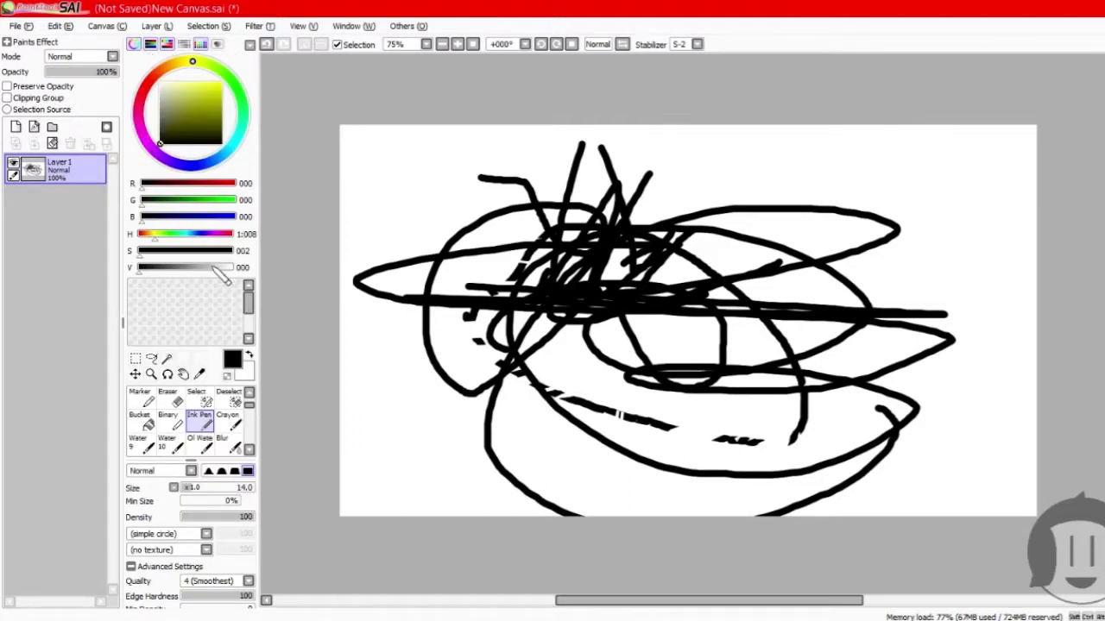
pyautogui.click(201, 44)
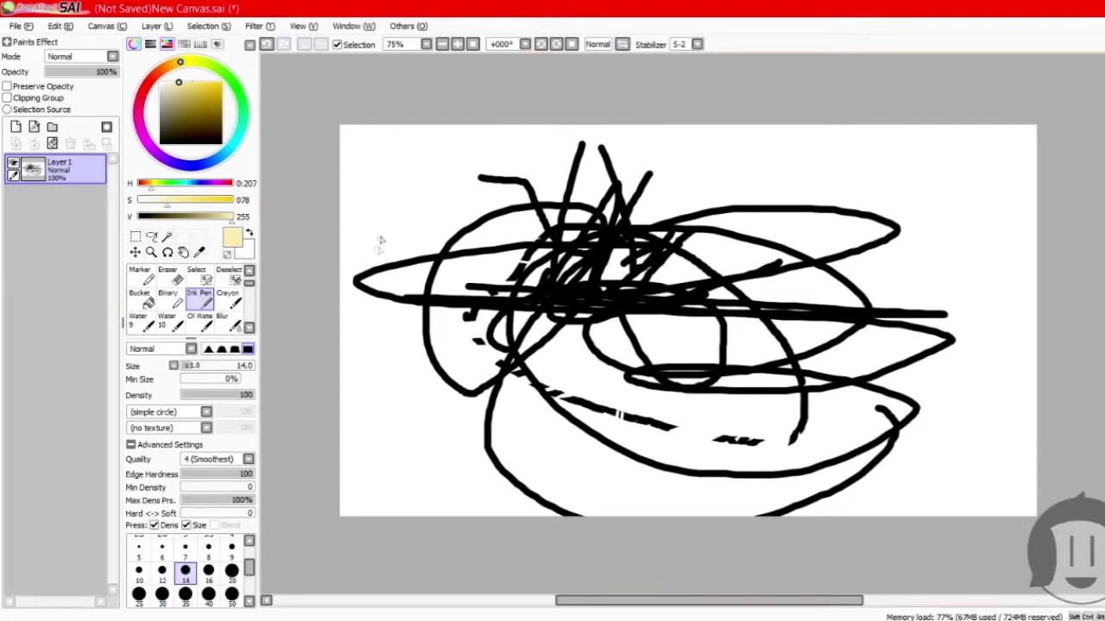
# Scribble pale yellow strokes over the black lines and most of the canvas with the size 14 Ink Pen.
pyautogui.moveTo(380, 241)
pyautogui.mouseDown()
pyautogui.moveTo(423, 198)
pyautogui.moveTo(444, 220)
pyautogui.moveTo(906, 259)
pyautogui.moveTo(658, 313)
pyautogui.moveTo(653, 148)
pyautogui.moveTo(648, 250)
pyautogui.moveTo(518, 345)
pyautogui.moveTo(604, 320)
pyautogui.mouseUp()
pyautogui.moveTo(833, 296)
pyautogui.mouseDown()
pyautogui.moveTo(942, 357)
pyautogui.moveTo(739, 217)
pyautogui.moveTo(612, 397)
pyautogui.moveTo(723, 315)
pyautogui.moveTo(820, 411)
pyautogui.moveTo(714, 603)
pyautogui.moveTo(670, 584)
pyautogui.moveTo(491, 602)
pyautogui.moveTo(435, 586)
pyautogui.moveTo(457, 594)
pyautogui.moveTo(434, 308)
pyautogui.moveTo(502, 190)
pyautogui.moveTo(556, 219)
pyautogui.moveTo(467, 177)
pyautogui.moveTo(469, 142)
pyautogui.moveTo(528, 128)
pyautogui.moveTo(666, 524)
pyautogui.moveTo(745, 458)
pyautogui.moveTo(717, 465)
pyautogui.moveTo(643, 437)
pyautogui.moveTo(792, 147)
pyautogui.moveTo(1023, 175)
pyautogui.moveTo(595, 239)
pyautogui.moveTo(276, 365)
pyautogui.moveTo(399, 417)
pyautogui.moveTo(805, 217)
pyautogui.moveTo(933, 303)
pyautogui.moveTo(760, 355)
pyautogui.moveTo(366, 239)
pyautogui.moveTo(329, 138)
pyautogui.moveTo(355, 176)
pyautogui.moveTo(331, 188)
pyautogui.moveTo(445, 19)
pyautogui.mouseUp()
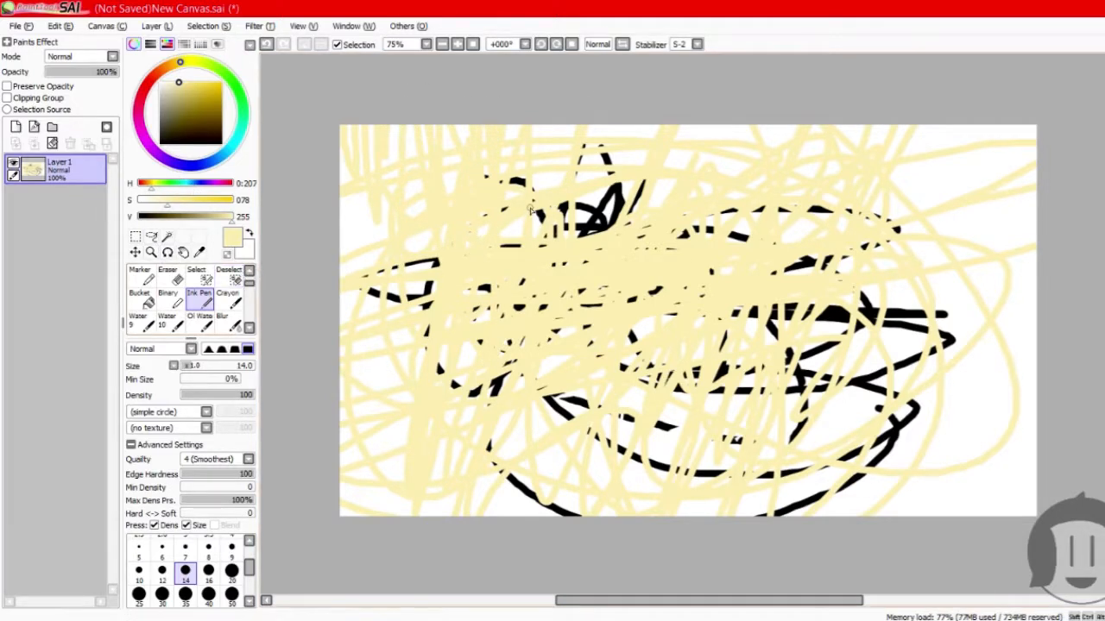
pyautogui.scroll(-2, 391, 257)
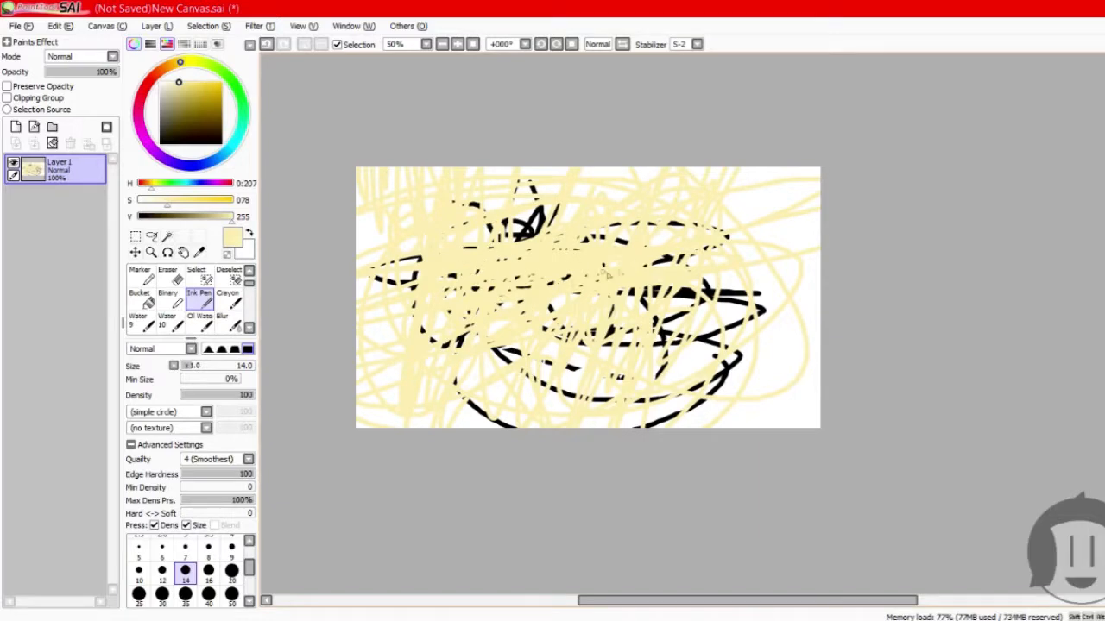
pyautogui.scroll(-1, 544, 329)
pyautogui.scroll(1, 544, 328)
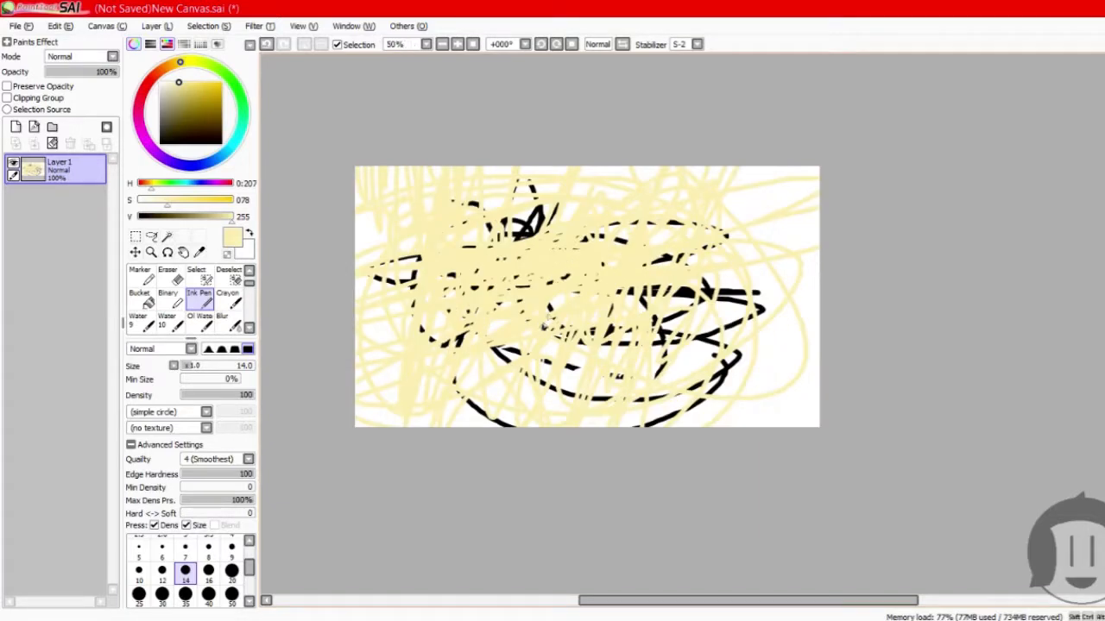
# Flip the canvas view horizontally, inspect the mirrored drawing, and return the view to normal.
pyautogui.scroll(2, 354, 171)
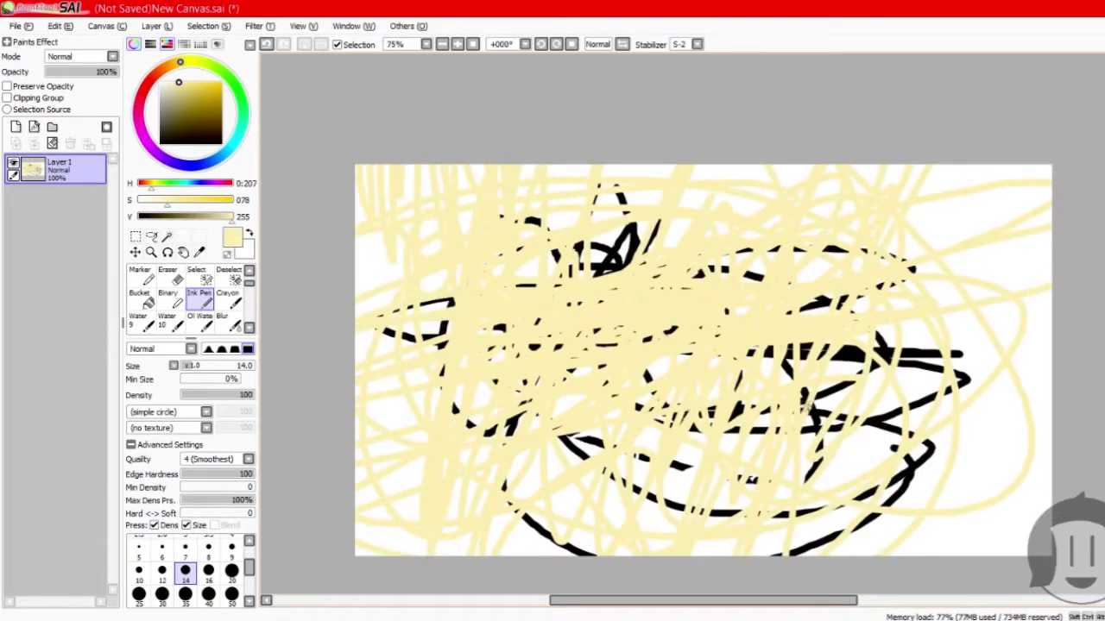
pyautogui.scroll(1, 677, 361)
pyautogui.scroll(-1, 692, 198)
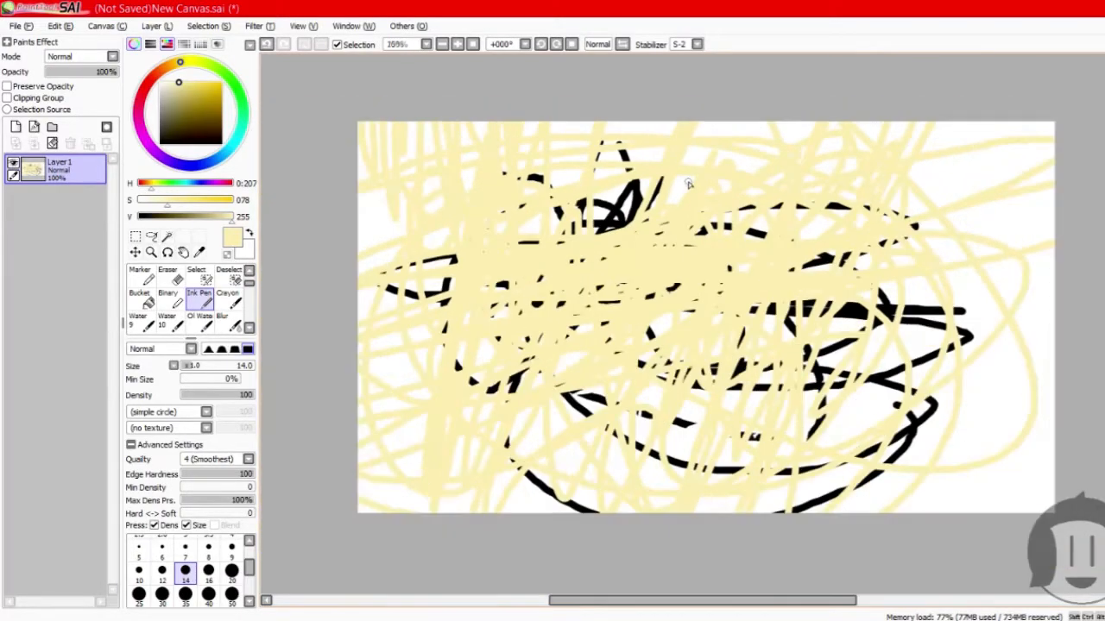
pyautogui.scroll(1, 694, 315)
pyautogui.scroll(-1, 694, 315)
pyautogui.click(622, 45)
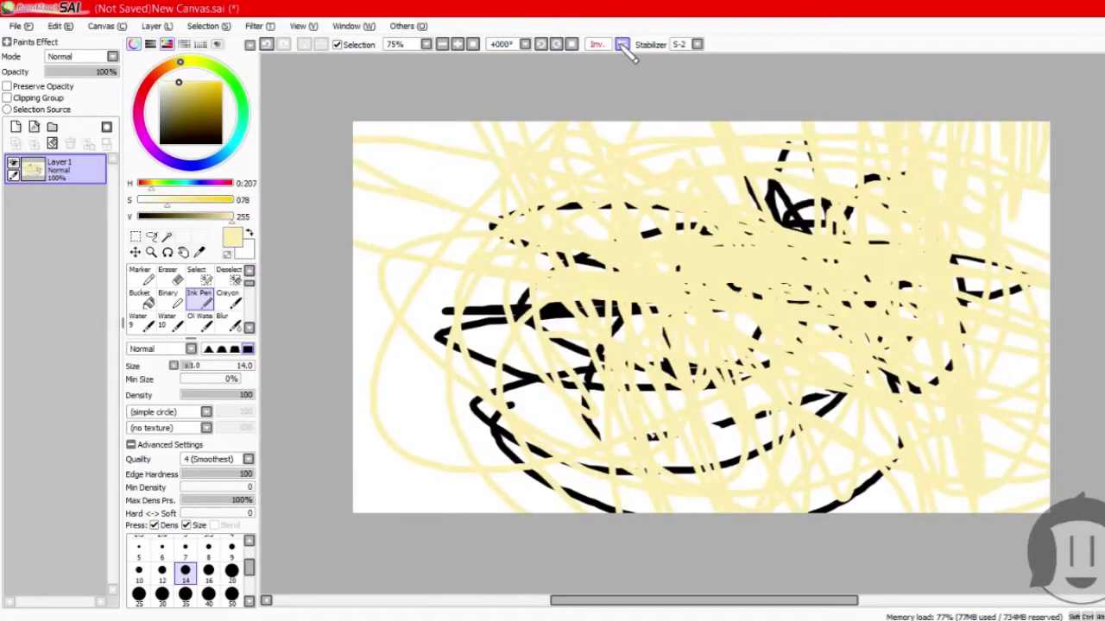
pyautogui.scroll(1, 736, 305)
pyautogui.scroll(-3, 736, 305)
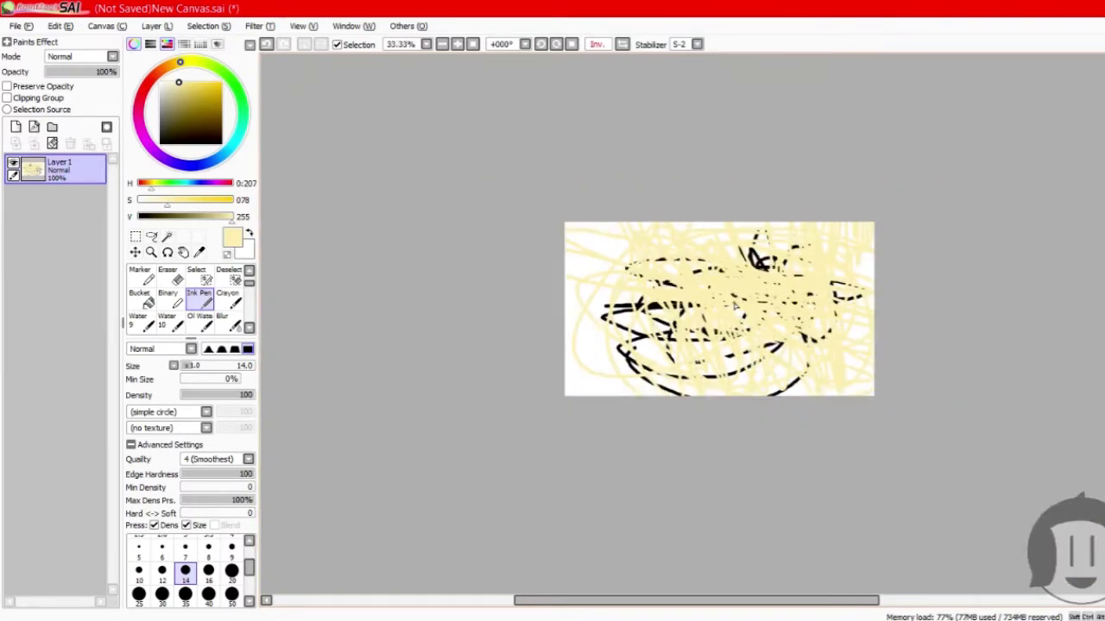
pyautogui.scroll(2, 735, 305)
pyautogui.click(622, 45)
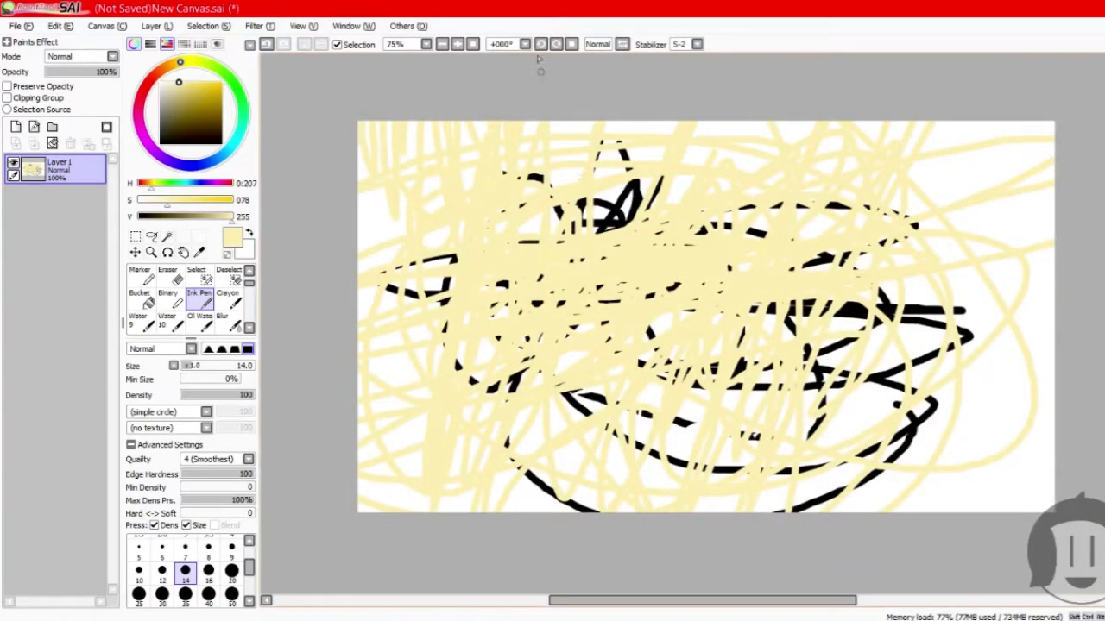
pyautogui.click(698, 45)
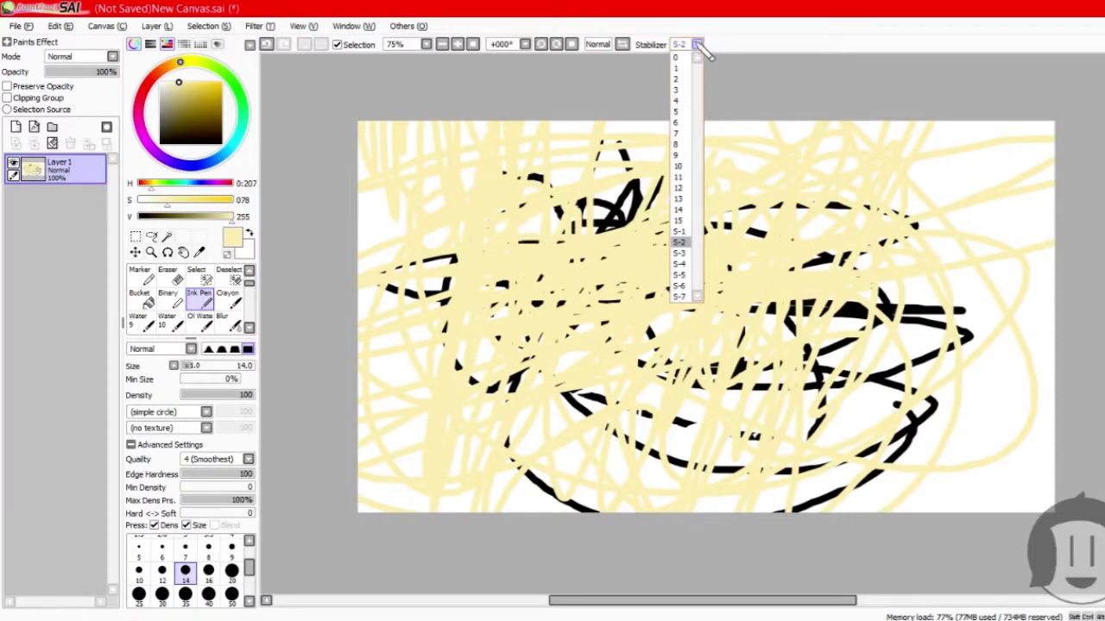
pyautogui.click(697, 45)
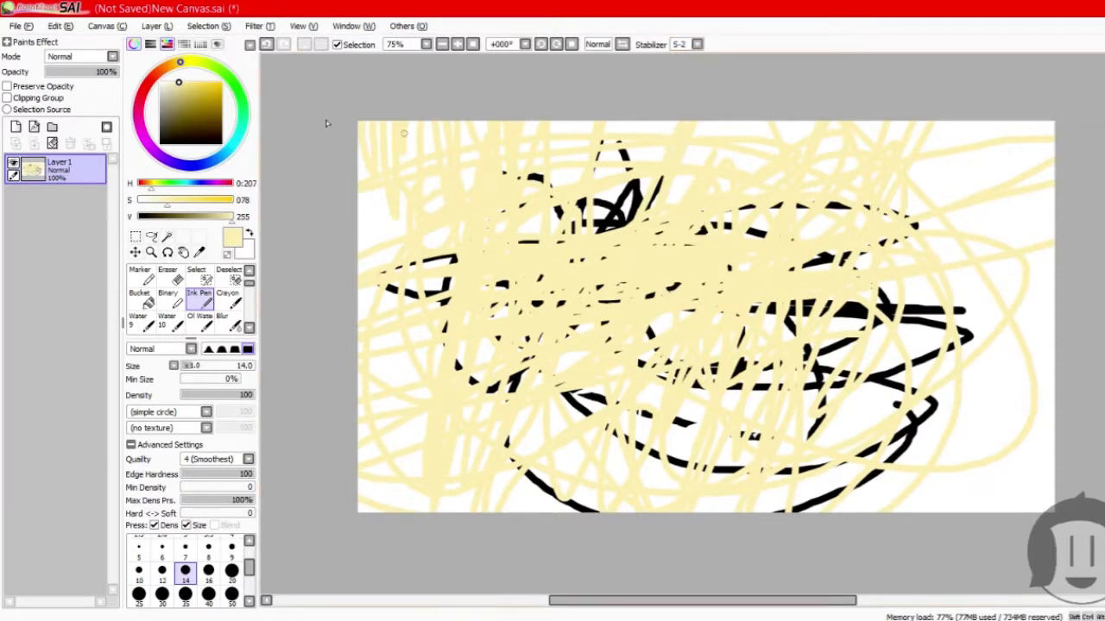
# Review the workspace, digitizer and tools options and set the digitizer's coordinate mode to Mouse.
pyautogui.click(407, 26)
pyautogui.click(436, 78)
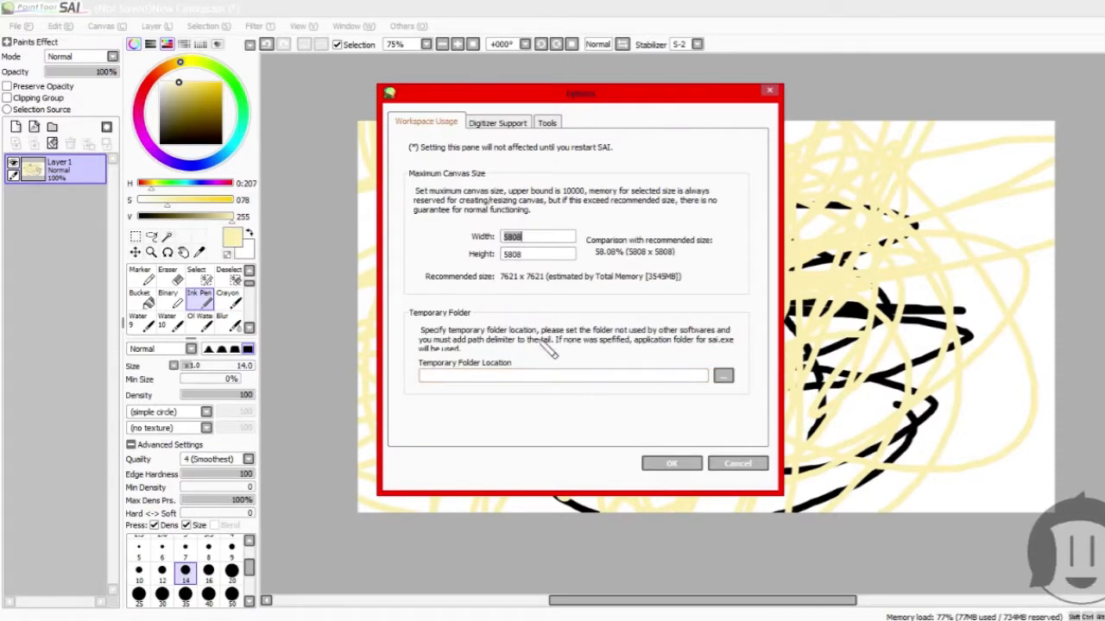
pyautogui.click(497, 123)
pyautogui.click(547, 123)
pyautogui.click(513, 123)
pyautogui.click(546, 122)
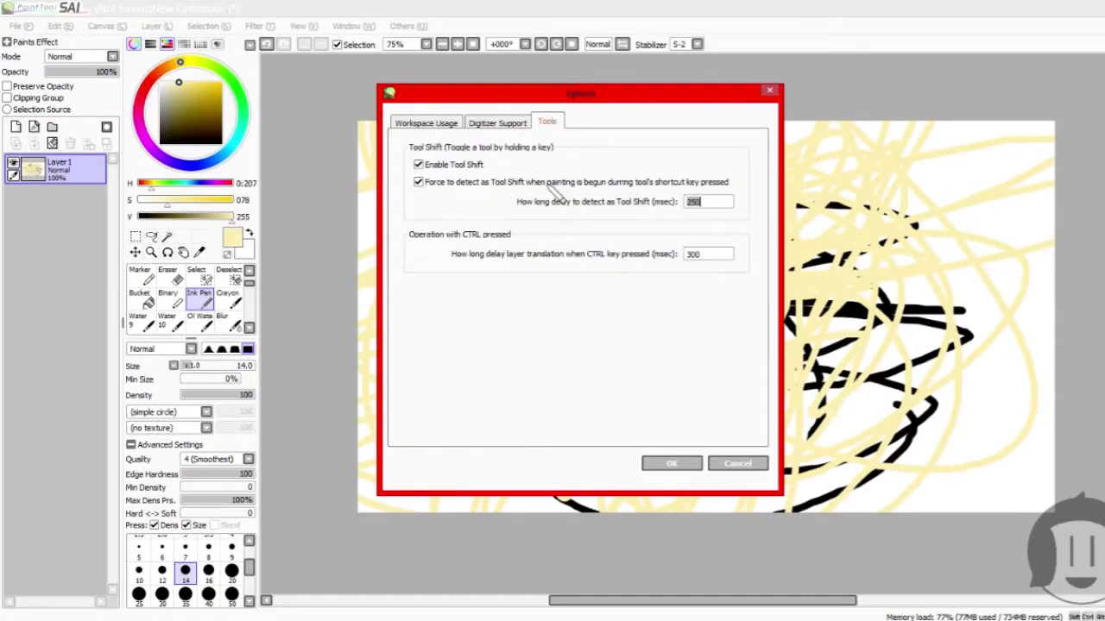
pyautogui.click(502, 121)
pyautogui.click(494, 278)
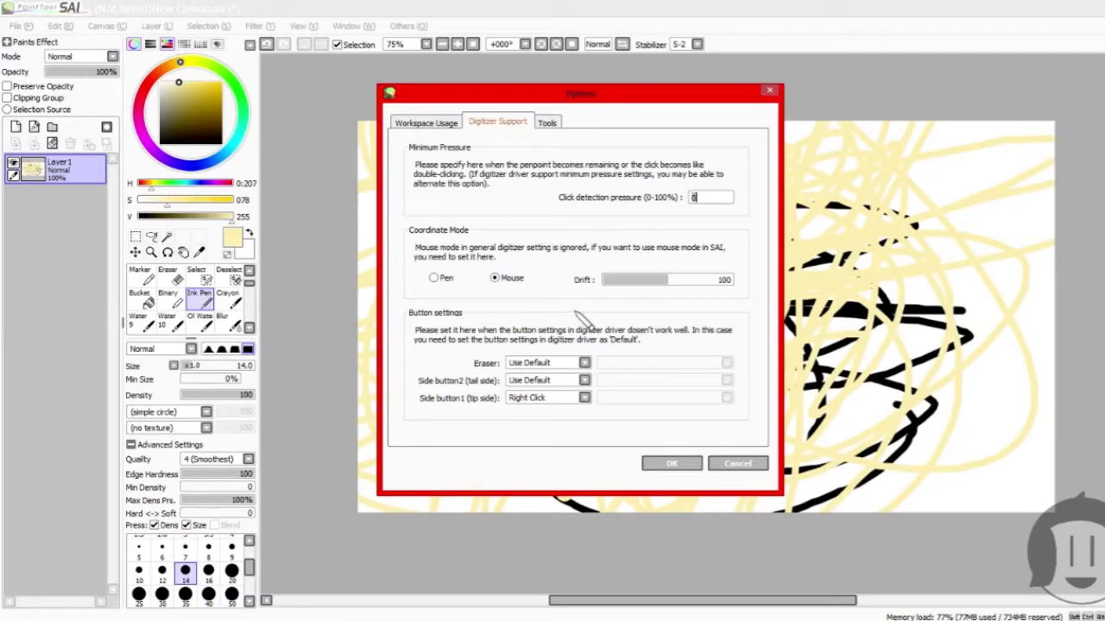
pyautogui.click(671, 463)
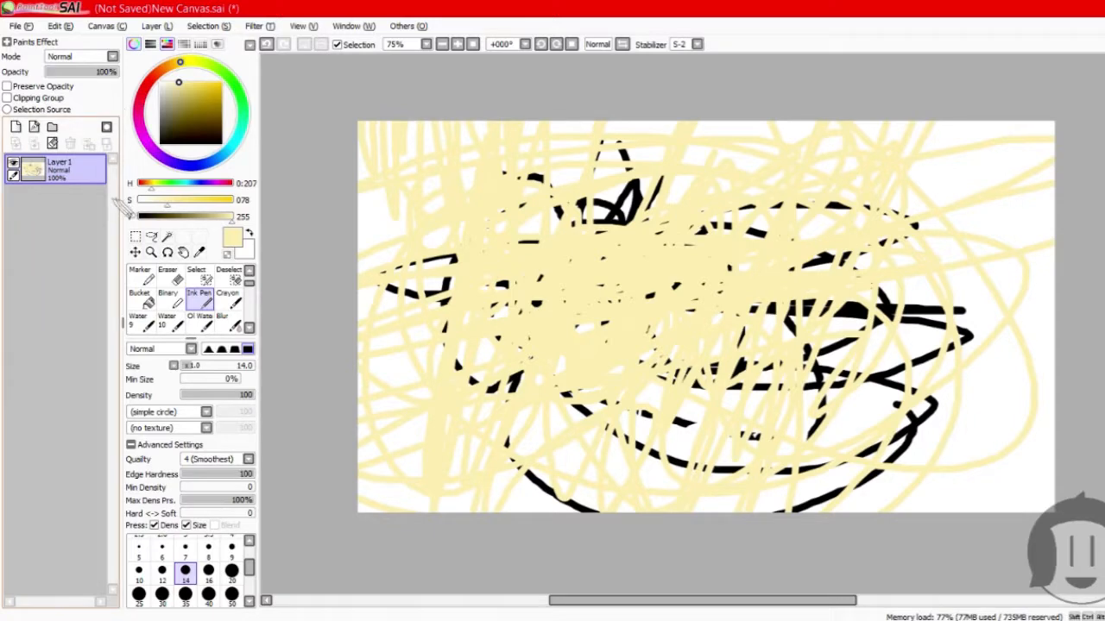
# Clear all the scribbles from Layer 1.
pyautogui.click(52, 143)
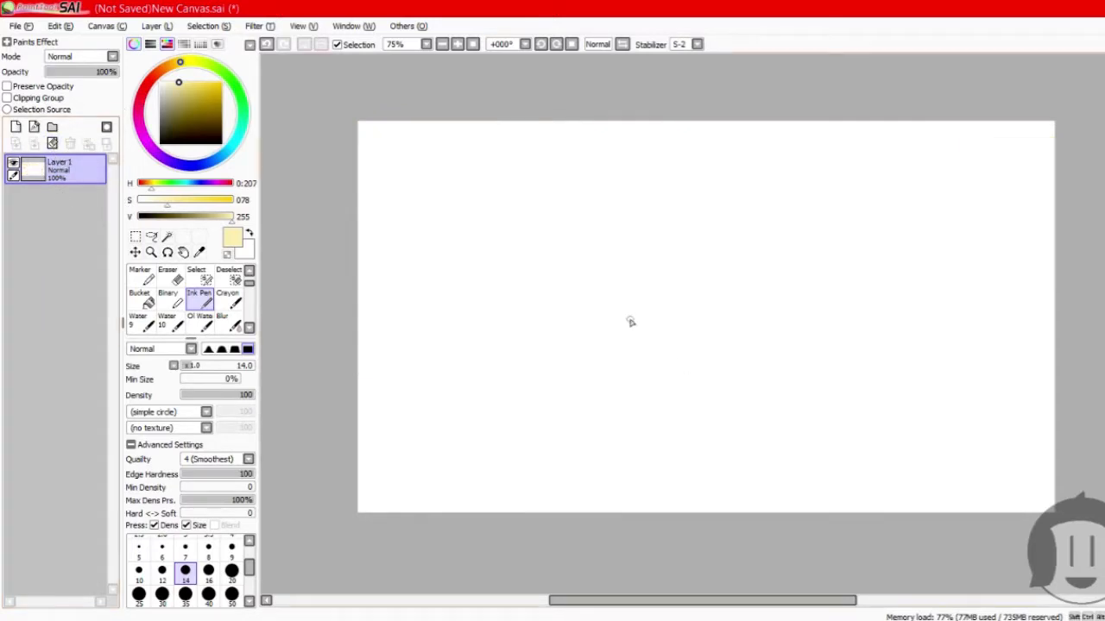
# Draw eight separate pale yellow loops across the blank canvas with the size 14 Ink Pen.
pyautogui.moveTo(598, 318)
pyautogui.mouseDown()
pyautogui.moveTo(646, 338)
pyautogui.moveTo(688, 256)
pyautogui.moveTo(607, 260)
pyautogui.moveTo(598, 319)
pyautogui.mouseUp()
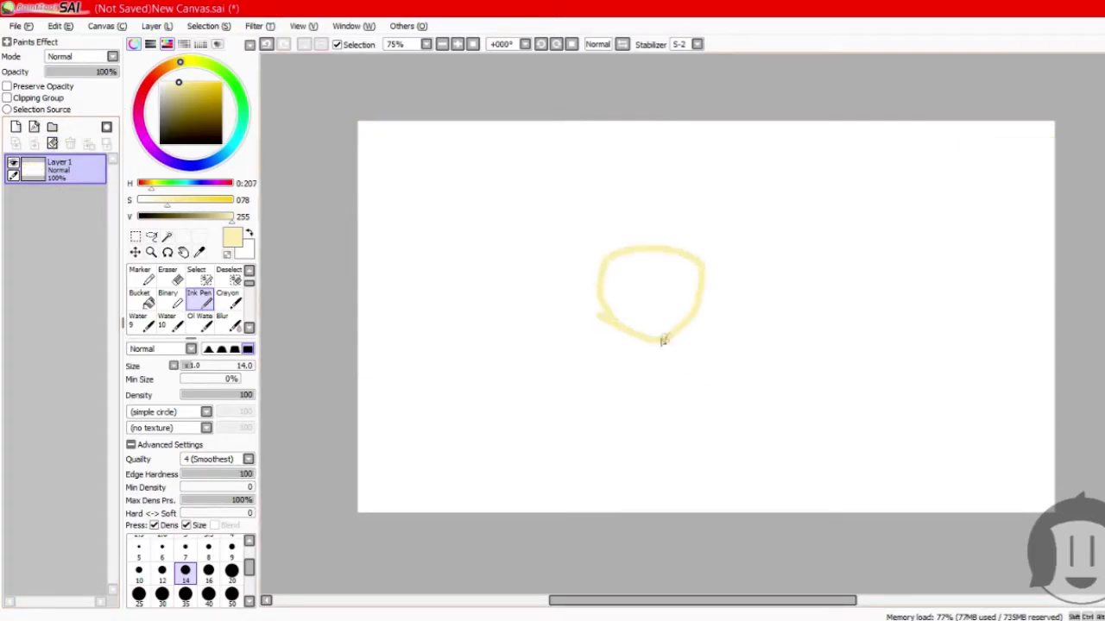
pyautogui.moveTo(803, 345)
pyautogui.mouseDown()
pyautogui.moveTo(829, 368)
pyautogui.moveTo(860, 287)
pyautogui.moveTo(806, 333)
pyautogui.moveTo(857, 359)
pyautogui.mouseUp()
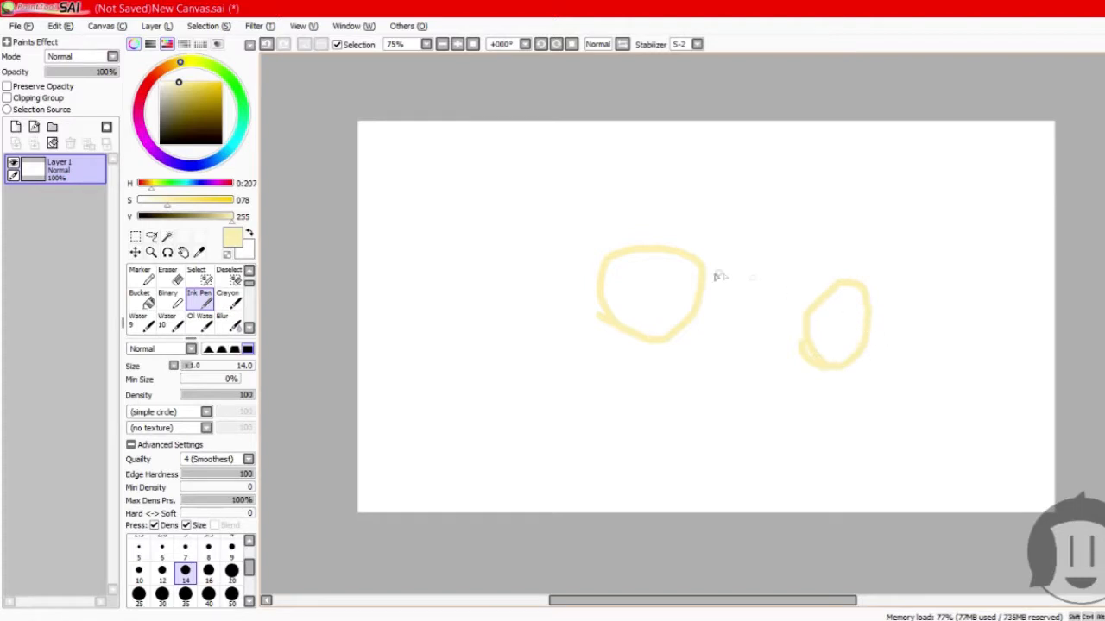
pyautogui.moveTo(740, 240)
pyautogui.mouseDown()
pyautogui.moveTo(844, 214)
pyautogui.moveTo(763, 326)
pyautogui.mouseUp()
pyautogui.moveTo(496, 384)
pyautogui.mouseDown()
pyautogui.moveTo(571, 424)
pyautogui.moveTo(493, 381)
pyautogui.mouseUp()
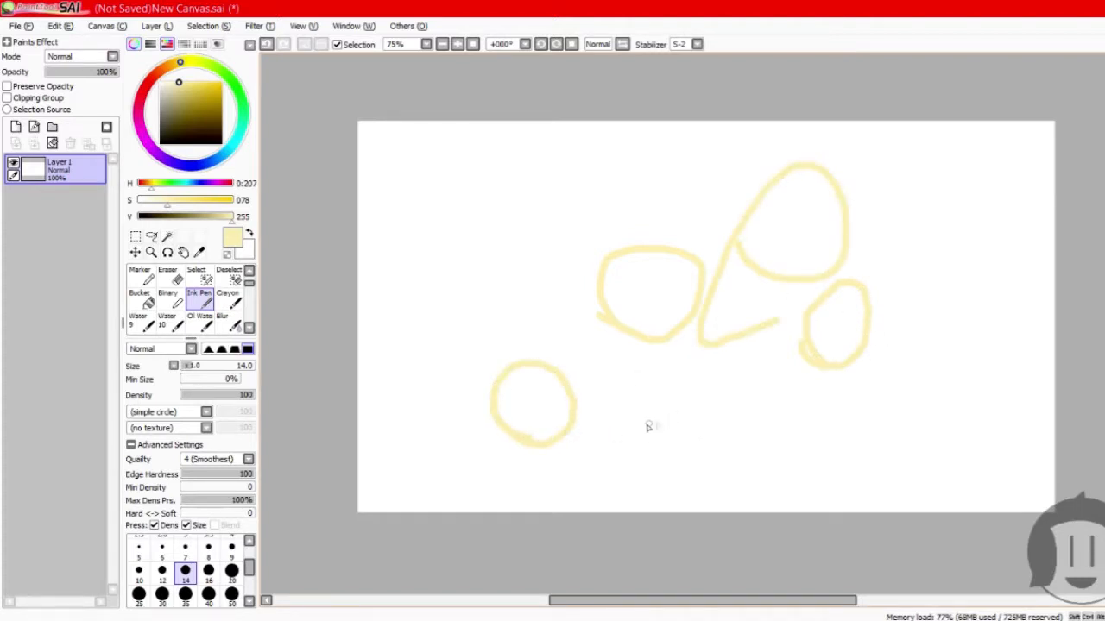
pyautogui.moveTo(437, 259)
pyautogui.mouseDown()
pyautogui.moveTo(461, 279)
pyautogui.moveTo(485, 194)
pyautogui.moveTo(426, 271)
pyautogui.mouseUp()
pyautogui.moveTo(688, 464)
pyautogui.mouseDown()
pyautogui.moveTo(757, 422)
pyautogui.moveTo(696, 450)
pyautogui.mouseUp()
pyautogui.moveTo(894, 459)
pyautogui.mouseDown()
pyautogui.moveTo(922, 485)
pyautogui.moveTo(987, 399)
pyautogui.moveTo(949, 490)
pyautogui.mouseUp()
pyautogui.moveTo(920, 263)
pyautogui.mouseDown()
pyautogui.moveTo(990, 226)
pyautogui.moveTo(945, 199)
pyautogui.moveTo(949, 286)
pyautogui.mouseUp()
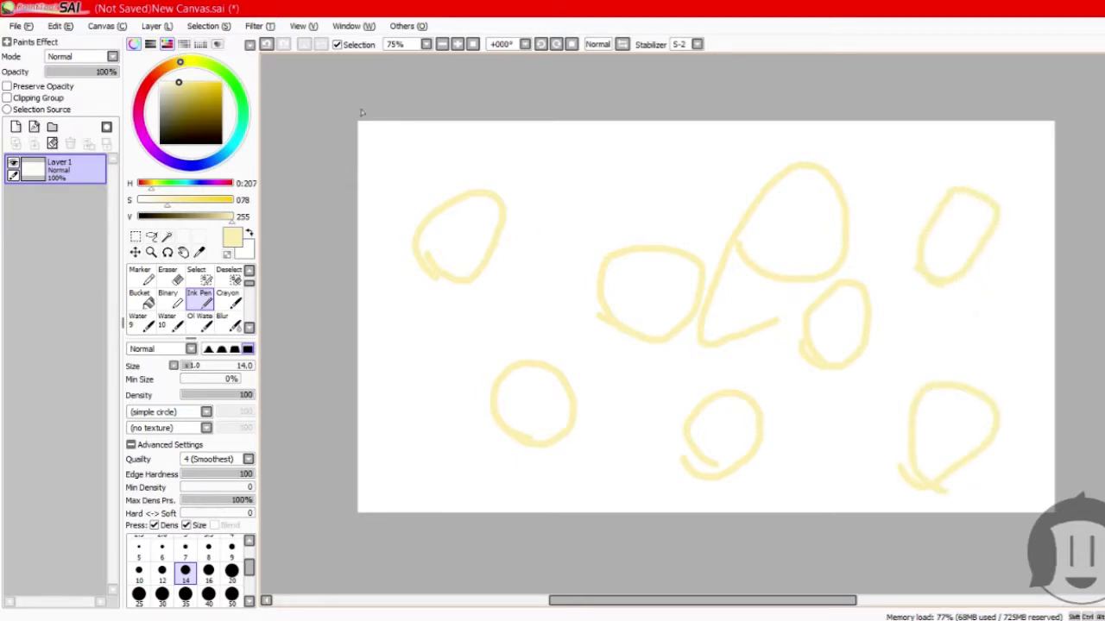
# Undo all eight pale yellow loops to empty the canvas.
pyautogui.click(267, 45)
pyautogui.click(267, 45)
pyautogui.click(267, 45)
pyautogui.click(266, 45)
pyautogui.click(266, 45)
pyautogui.click(267, 45)
pyautogui.click(267, 45)
pyautogui.click(267, 45)
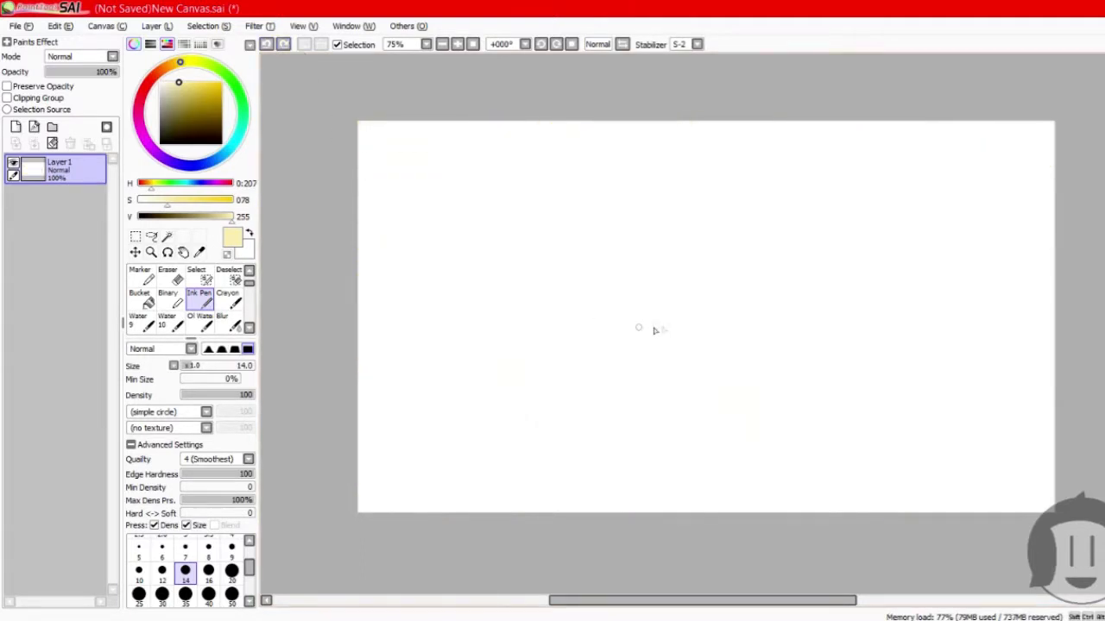
# Draw a pale yellow test circle in the middle of the blank canvas with the size 14 Ink Pen.
pyautogui.moveTo(627, 341)
pyautogui.mouseDown()
pyautogui.moveTo(747, 365)
pyautogui.moveTo(693, 239)
pyautogui.moveTo(651, 346)
pyautogui.moveTo(664, 384)
pyautogui.moveTo(618, 279)
pyautogui.moveTo(616, 341)
pyautogui.mouseUp()
pyautogui.click(266, 44)
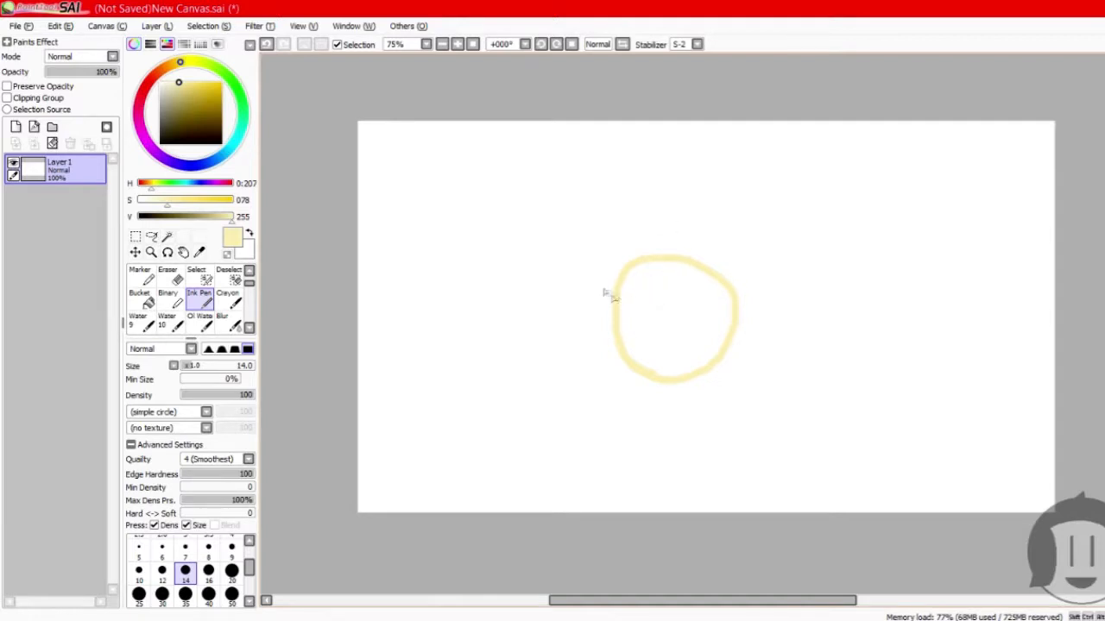
# Check the Drift setting of the Mouse coordinate mode in the digitizer support options.
pyautogui.click(407, 26)
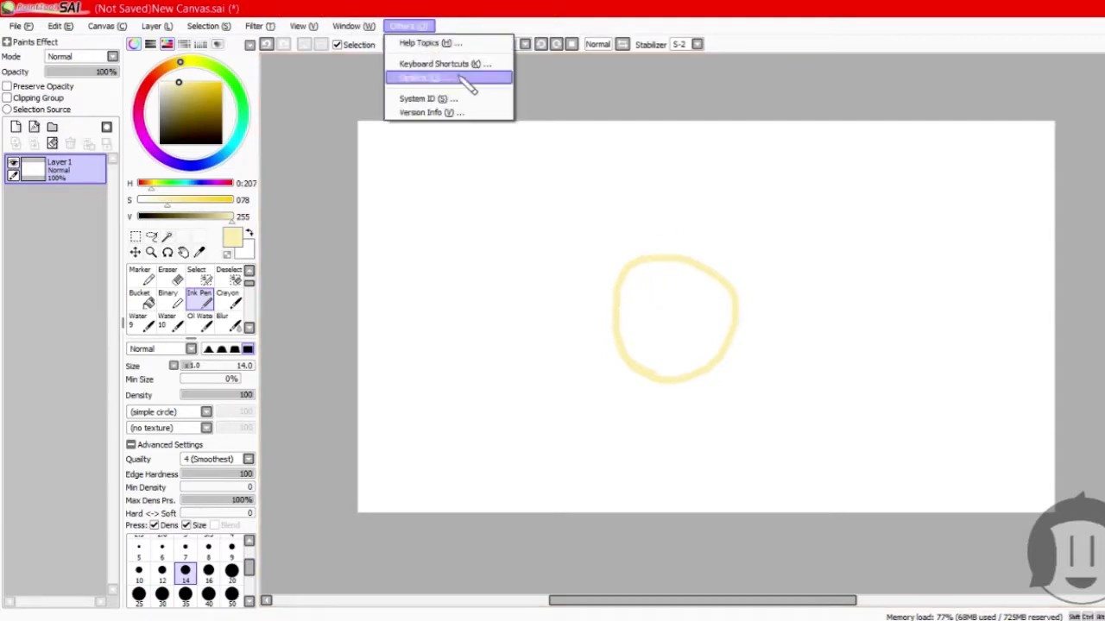
pyautogui.click(463, 77)
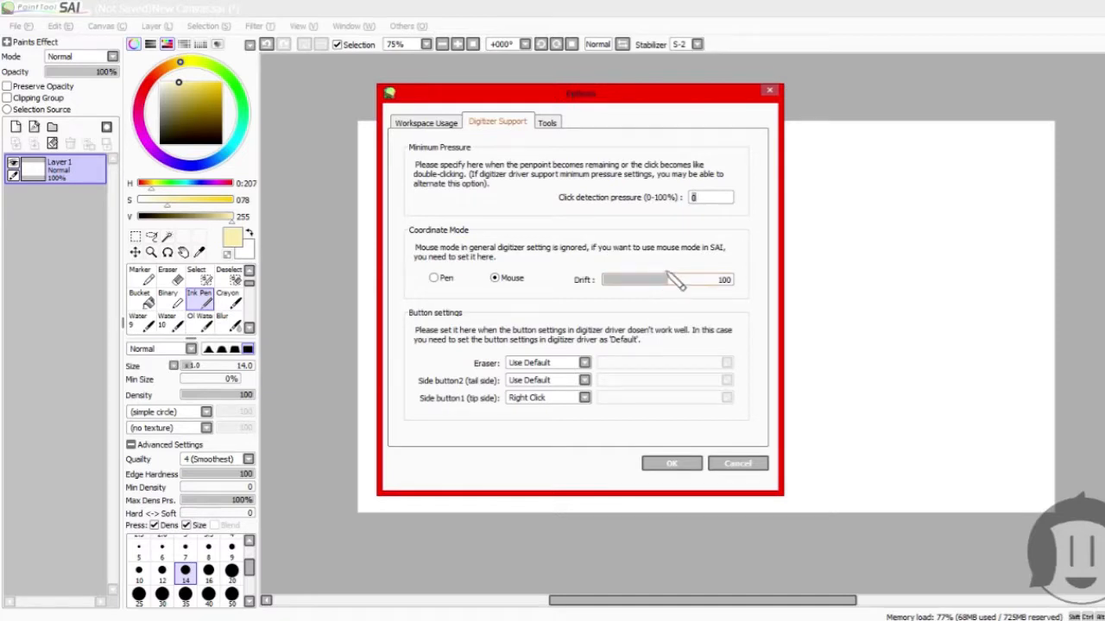
pyautogui.click(673, 465)
# Draw four more pale yellow loops around the central circle with the size 14 Ink Pen.
pyautogui.moveTo(852, 391)
pyautogui.mouseDown()
pyautogui.moveTo(860, 362)
pyautogui.moveTo(866, 379)
pyautogui.mouseUp()
pyautogui.moveTo(760, 242)
pyautogui.mouseDown()
pyautogui.moveTo(865, 216)
pyautogui.moveTo(756, 252)
pyautogui.mouseUp()
pyautogui.moveTo(442, 369)
pyautogui.mouseDown()
pyautogui.moveTo(446, 316)
pyautogui.moveTo(442, 367)
pyautogui.mouseUp()
pyautogui.moveTo(541, 463)
pyautogui.mouseDown()
pyautogui.moveTo(548, 398)
pyautogui.moveTo(600, 472)
pyautogui.mouseUp()
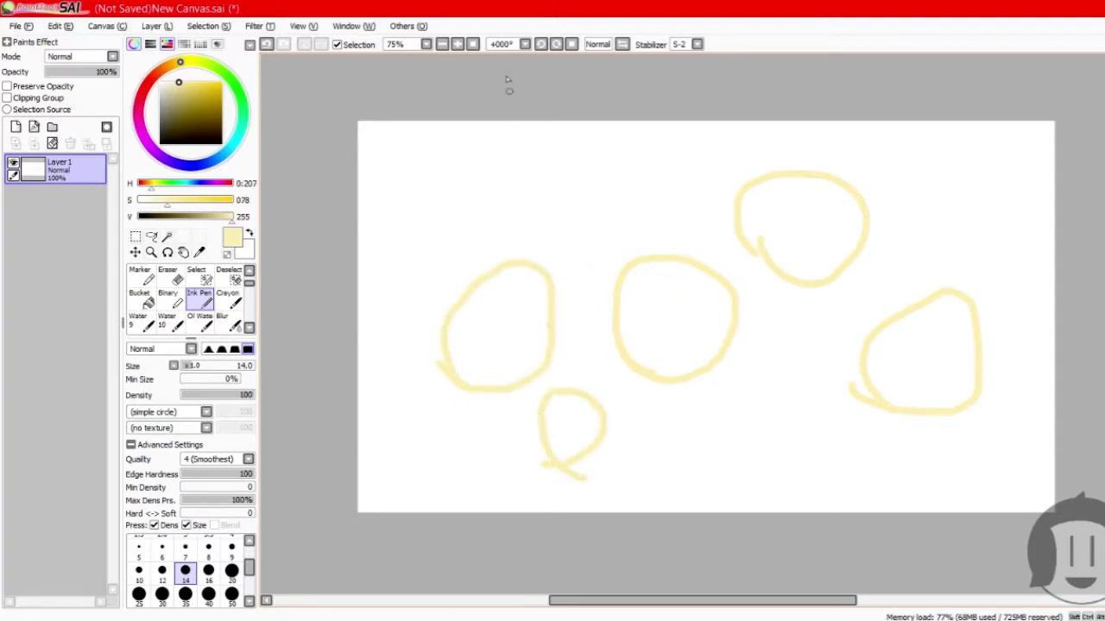
# Undo the four surrounding loops and the central circle.
pyautogui.click(267, 45)
pyautogui.click(268, 45)
pyautogui.click(267, 44)
pyautogui.click(267, 45)
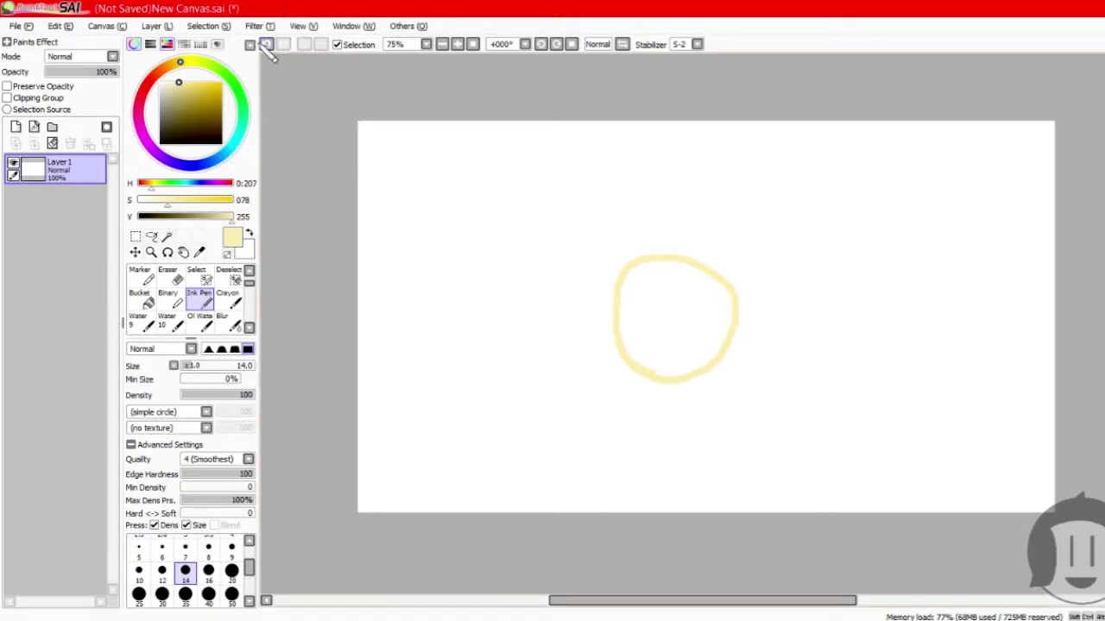
pyautogui.click(268, 45)
# Draw pale yellow test circles in the middle and upper-left area of the canvas and undo them all.
pyautogui.moveTo(657, 372)
pyautogui.mouseDown()
pyautogui.moveTo(646, 264)
pyautogui.moveTo(670, 383)
pyautogui.mouseUp()
pyautogui.moveTo(424, 240)
pyautogui.mouseDown()
pyautogui.moveTo(512, 265)
pyautogui.moveTo(486, 178)
pyautogui.moveTo(414, 204)
pyautogui.moveTo(471, 289)
pyautogui.mouseUp()
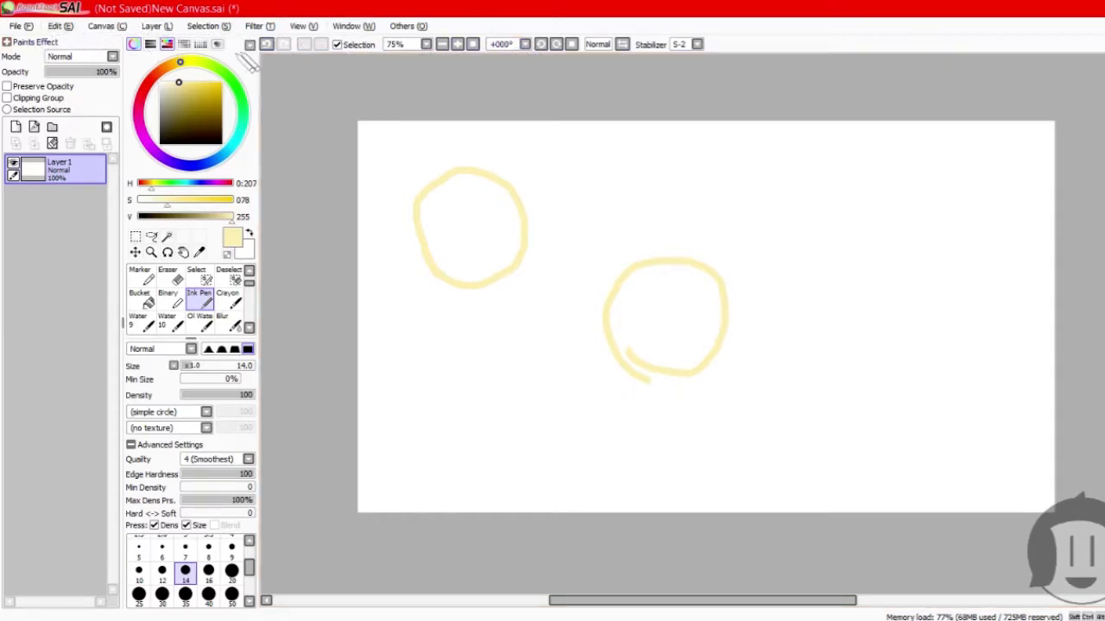
pyautogui.click(266, 44)
pyautogui.click(265, 44)
pyautogui.moveTo(636, 341)
pyautogui.mouseDown()
pyautogui.moveTo(747, 380)
pyautogui.moveTo(655, 377)
pyautogui.mouseUp()
pyautogui.click(267, 44)
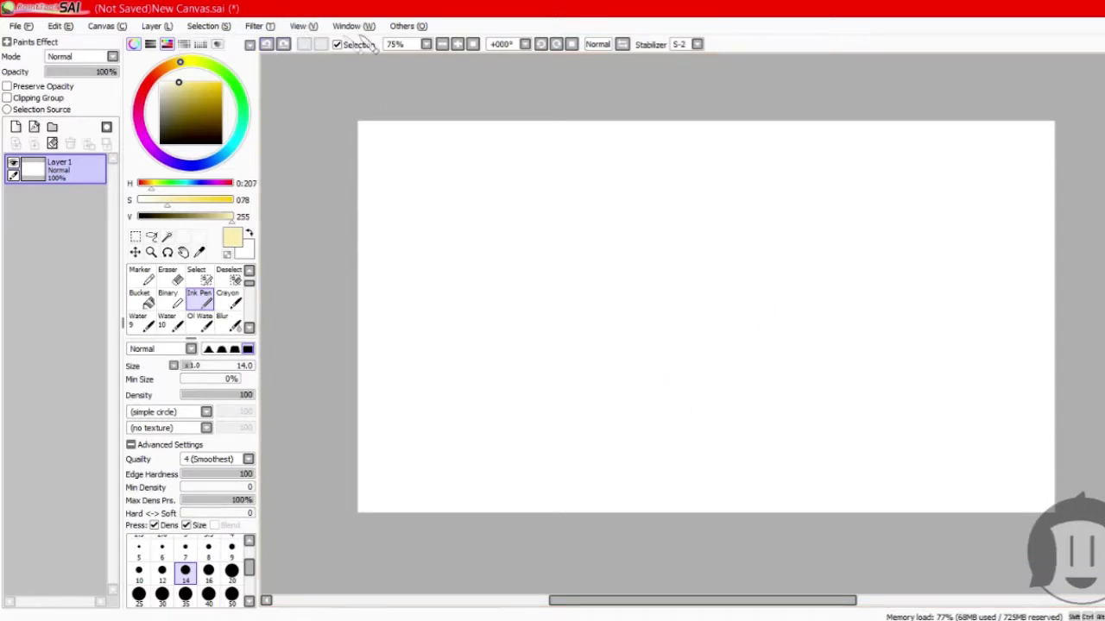
# Set the Drift of the Mouse coordinate mode to 50 in the digitizer support options.
pyautogui.click(393, 26)
pyautogui.click(464, 79)
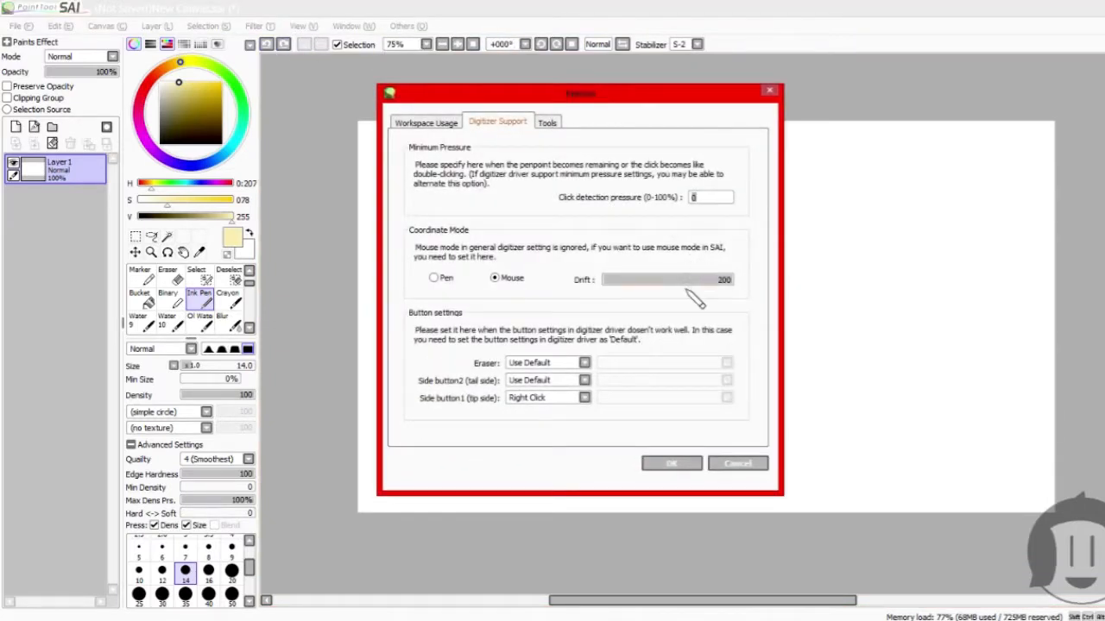
pyautogui.moveTo(671, 281); pyautogui.dragTo(639, 296)
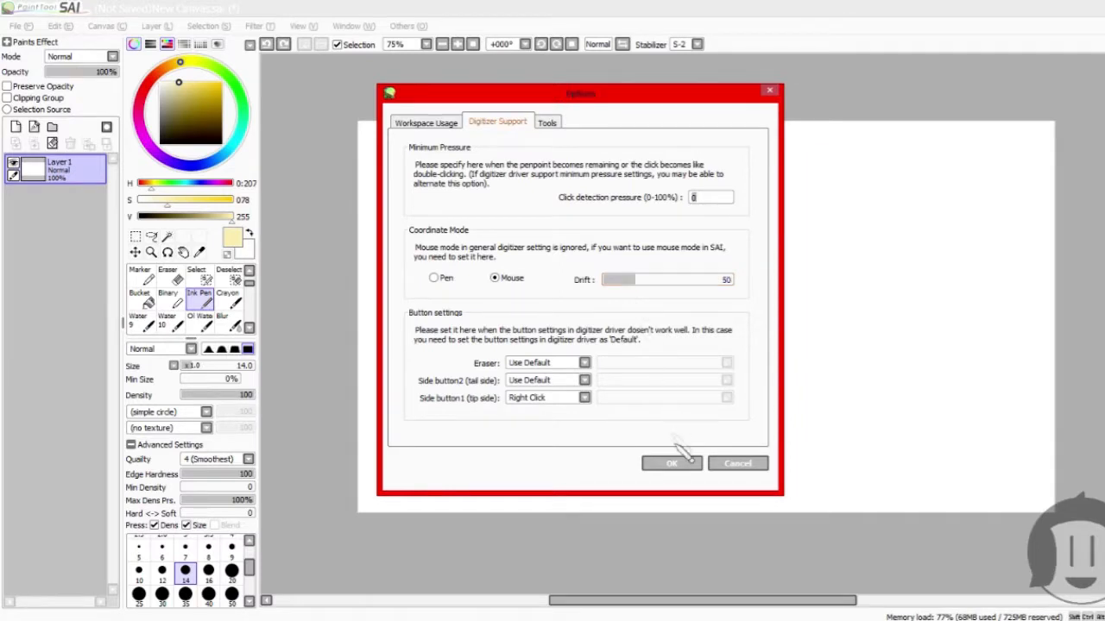
pyautogui.click(686, 464)
# Draw eight pale yellow loops across the canvas with the size 14 Ink Pen to test the new Drift setting.
pyautogui.moveTo(532, 338)
pyautogui.mouseDown()
pyautogui.moveTo(694, 283)
pyautogui.moveTo(580, 357)
pyautogui.mouseUp()
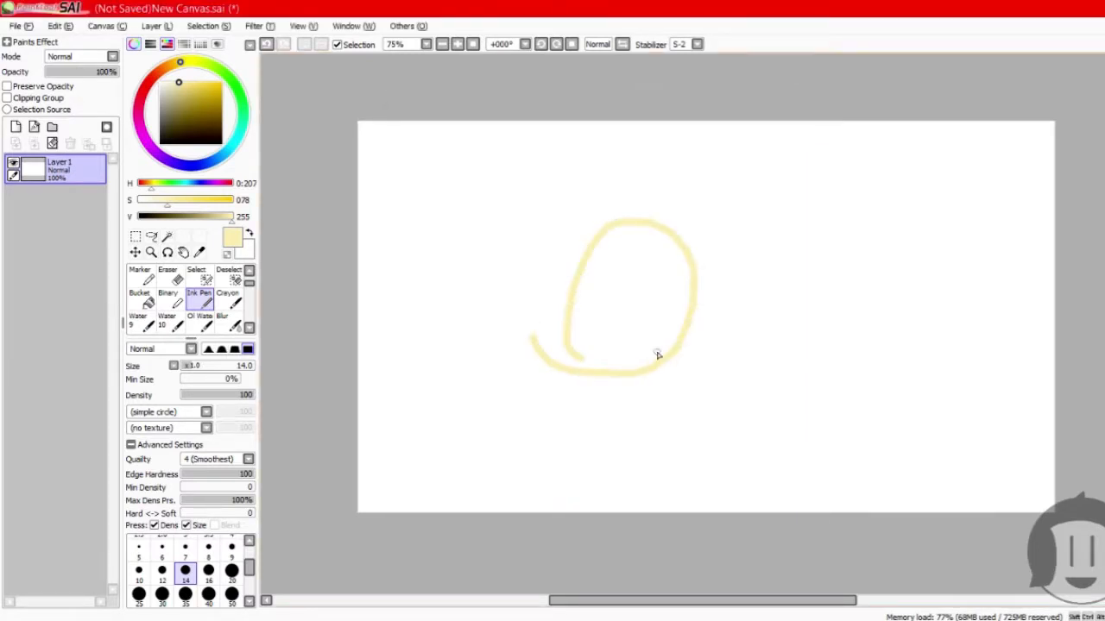
pyautogui.moveTo(767, 362)
pyautogui.mouseDown()
pyautogui.moveTo(764, 313)
pyautogui.moveTo(835, 388)
pyautogui.mouseUp()
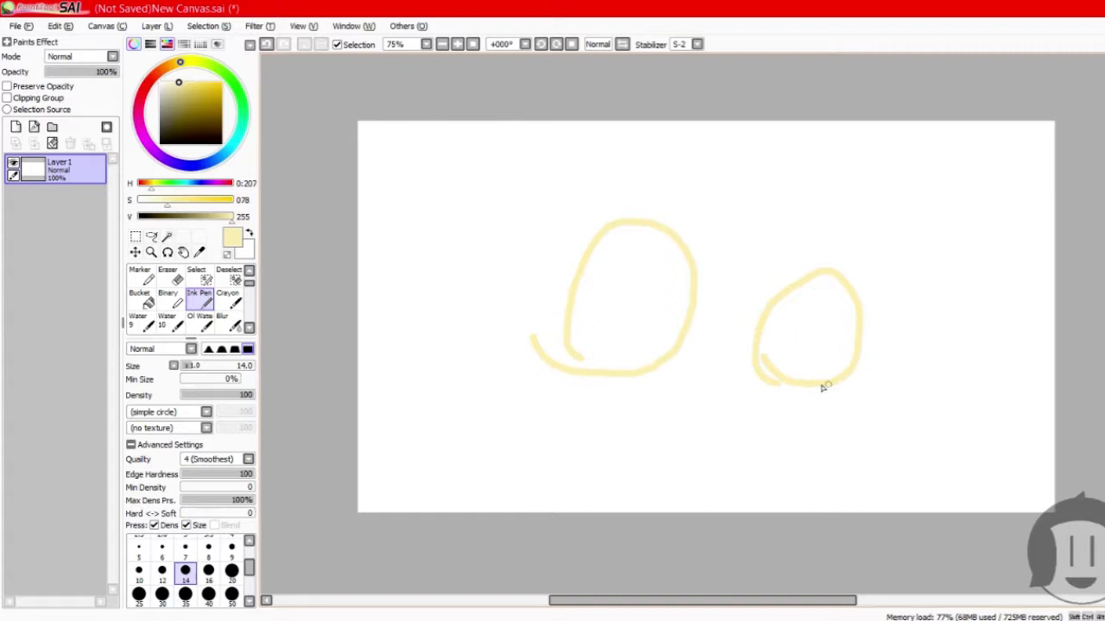
pyautogui.moveTo(428, 274)
pyautogui.mouseDown()
pyautogui.moveTo(467, 279)
pyautogui.moveTo(476, 183)
pyautogui.moveTo(433, 282)
pyautogui.mouseUp()
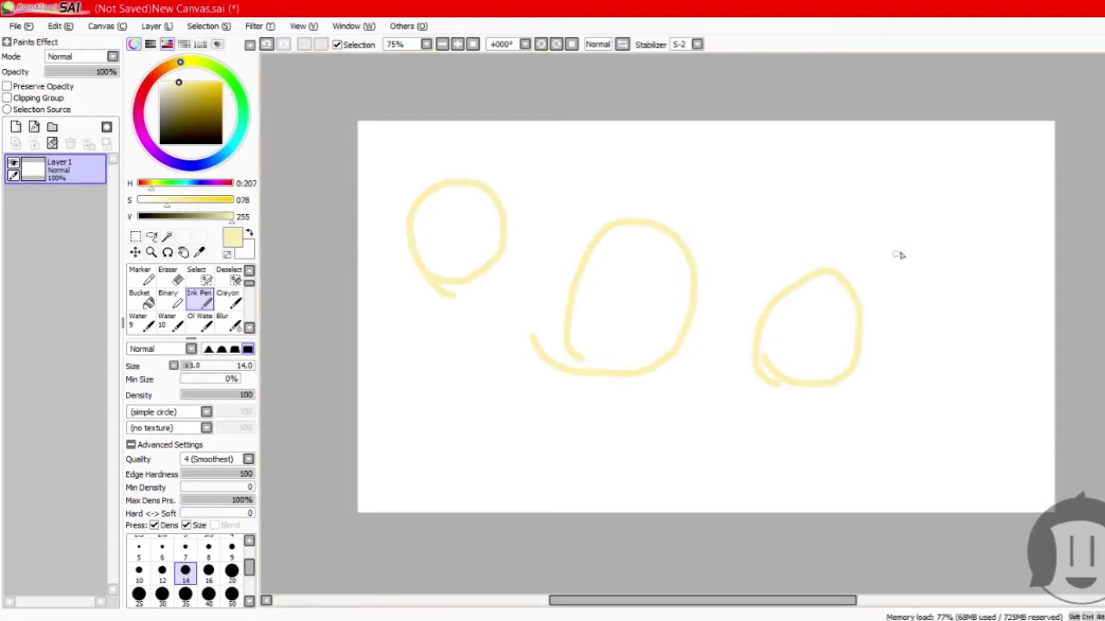
pyautogui.moveTo(877, 227)
pyautogui.mouseDown()
pyautogui.moveTo(992, 243)
pyautogui.moveTo(890, 154)
pyautogui.moveTo(893, 257)
pyautogui.mouseUp()
pyautogui.moveTo(891, 442)
pyautogui.mouseDown()
pyautogui.moveTo(949, 456)
pyautogui.moveTo(907, 377)
pyautogui.moveTo(898, 466)
pyautogui.mouseUp()
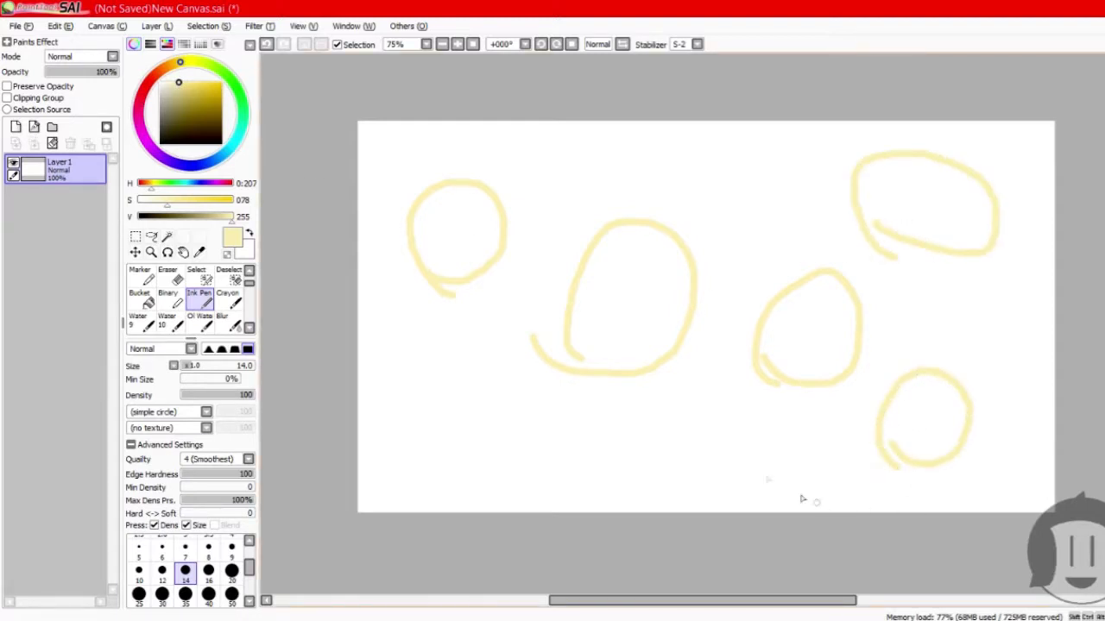
pyautogui.moveTo(550, 466)
pyautogui.mouseDown()
pyautogui.moveTo(601, 480)
pyautogui.moveTo(593, 417)
pyautogui.moveTo(549, 452)
pyautogui.mouseUp()
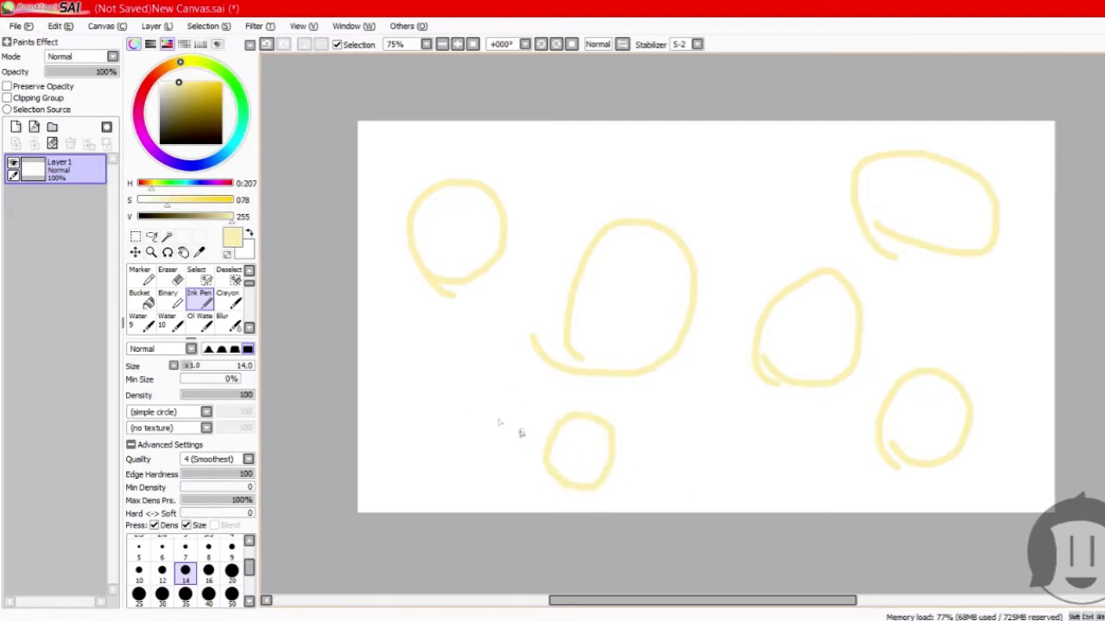
pyautogui.moveTo(413, 442)
pyautogui.mouseDown()
pyautogui.moveTo(477, 445)
pyautogui.moveTo(445, 388)
pyautogui.moveTo(412, 440)
pyautogui.moveTo(458, 462)
pyautogui.mouseUp()
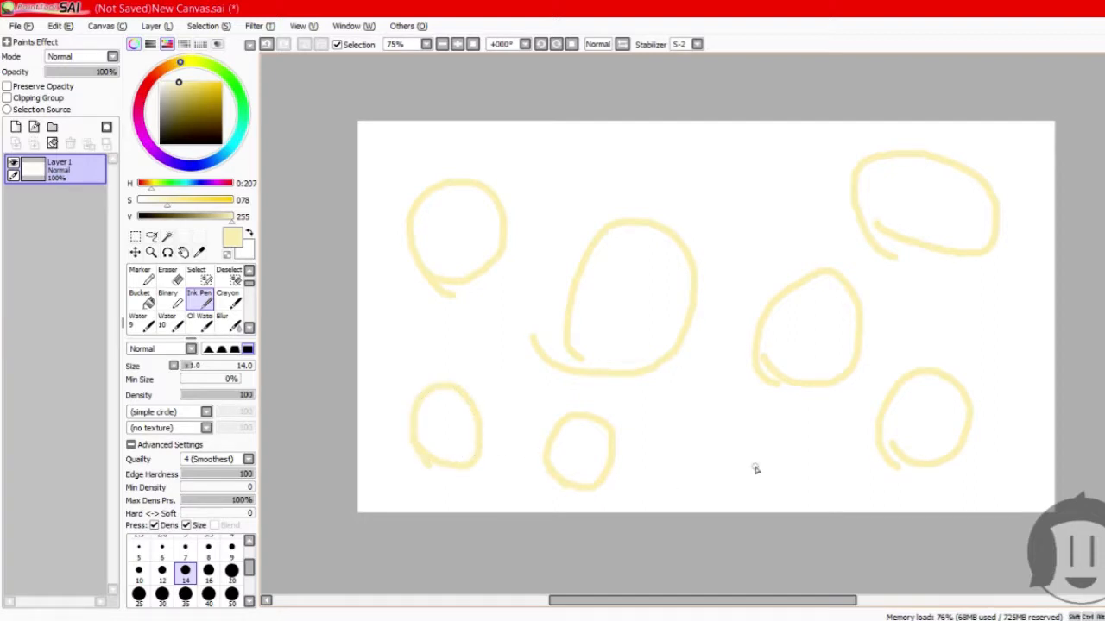
pyautogui.moveTo(709, 483)
pyautogui.mouseDown()
pyautogui.moveTo(776, 455)
pyautogui.moveTo(740, 419)
pyautogui.moveTo(695, 450)
pyautogui.moveTo(729, 480)
pyautogui.mouseUp()
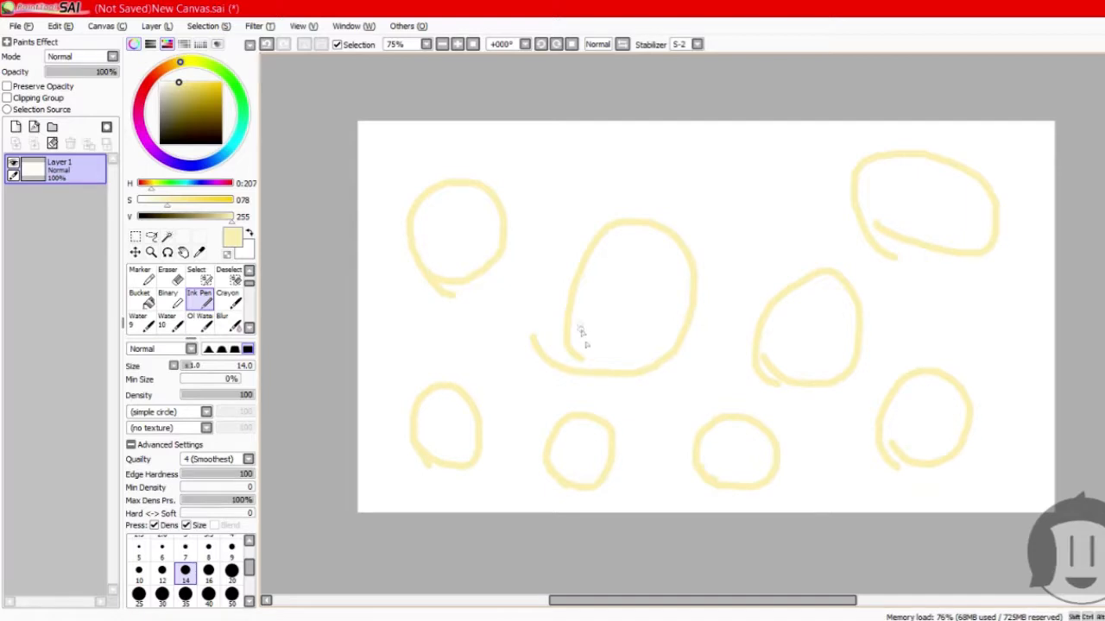
# Undo the eight Drift test loops so the canvas is blank.
pyautogui.click(268, 47)
pyautogui.click(267, 48)
pyautogui.click(268, 48)
pyautogui.click(268, 48)
pyautogui.click(268, 48)
pyautogui.click(267, 48)
pyautogui.click(268, 47)
pyautogui.click(268, 47)
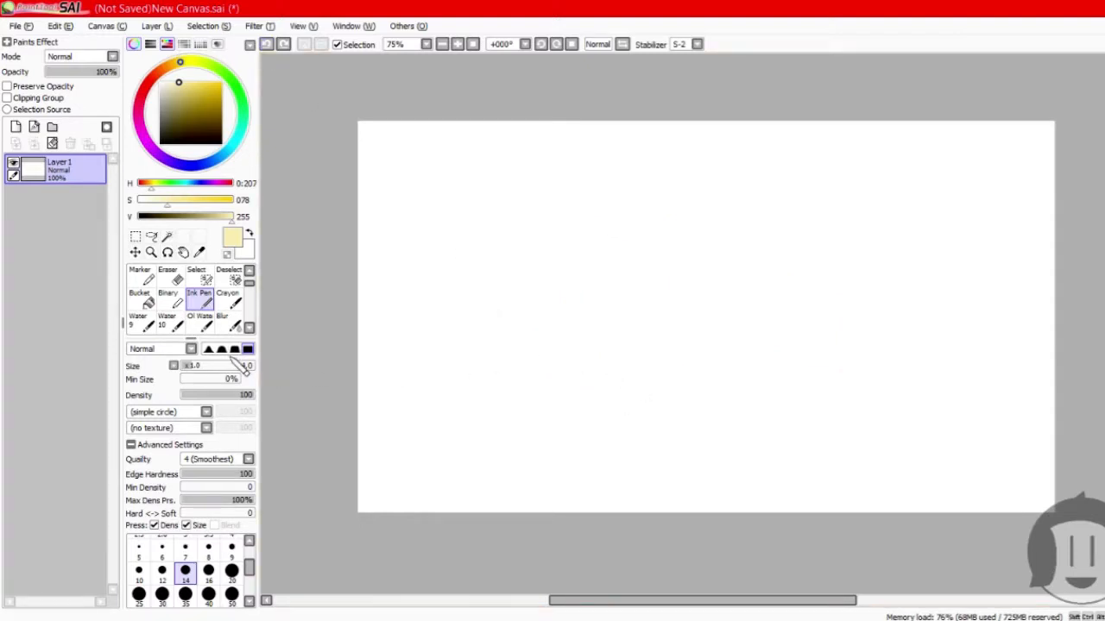
# Give the Ink Pen the softest, peaked edge shape and draw a pale yellow circle in the middle of the canvas.
pyautogui.click(209, 349)
pyautogui.moveTo(592, 350)
pyautogui.mouseDown()
pyautogui.moveTo(612, 242)
pyautogui.moveTo(675, 373)
pyautogui.mouseUp()
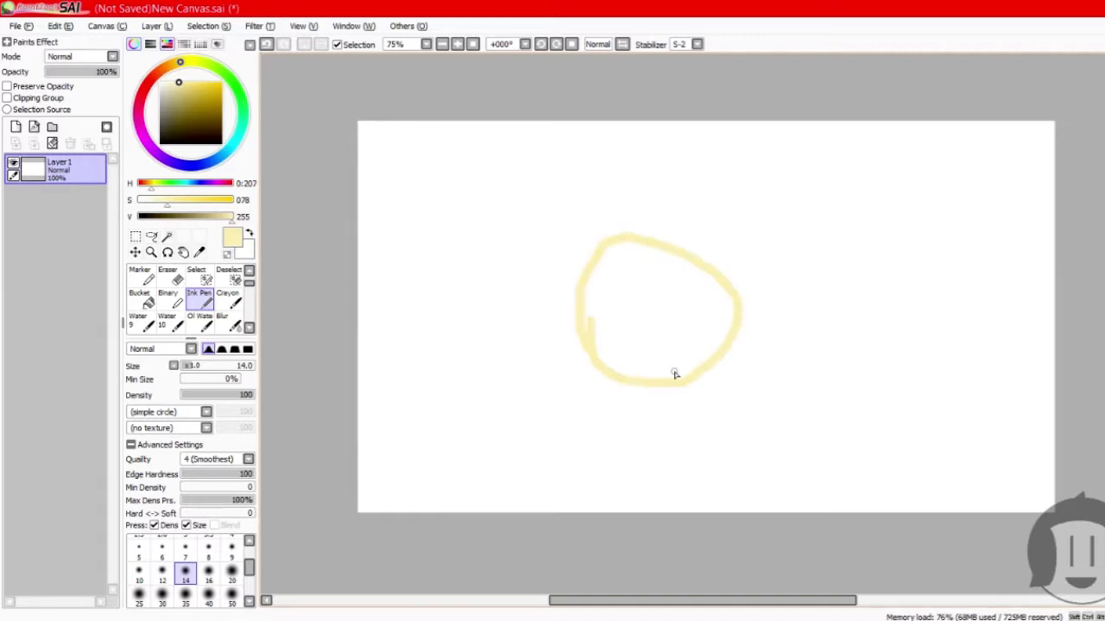
# Undo the circle and scribble crossing pale yellow strokes over the canvas with the size 14 Pen.
pyautogui.click(268, 46)
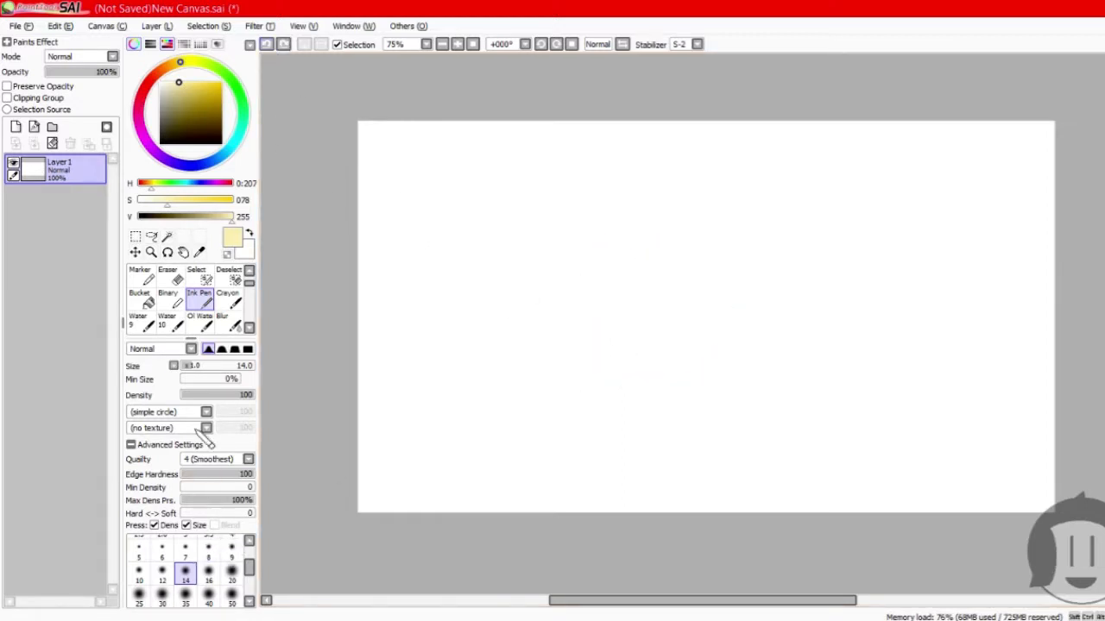
pyautogui.scroll(1, 159, 291)
pyautogui.click(149, 278)
pyautogui.moveTo(637, 221); pyautogui.dragTo(868, 447)
pyautogui.moveTo(791, 305)
pyautogui.mouseDown()
pyautogui.moveTo(437, 455)
pyautogui.moveTo(444, 395)
pyautogui.mouseUp()
pyautogui.moveTo(854, 316); pyautogui.dragTo(928, 394)
pyautogui.moveTo(804, 213)
pyautogui.mouseDown()
pyautogui.moveTo(695, 241)
pyautogui.moveTo(642, 286)
pyautogui.mouseUp()
pyautogui.moveTo(608, 345)
pyautogui.mouseDown()
pyautogui.moveTo(784, 242)
pyautogui.moveTo(738, 265)
pyautogui.mouseUp()
pyautogui.moveTo(884, 152); pyautogui.dragTo(731, 355)
pyautogui.moveTo(699, 225); pyautogui.dragTo(723, 264)
pyautogui.moveTo(719, 231); pyautogui.dragTo(689, 266)
# Give the Pen the hardest, square edge shape and add more pale yellow strokes and a dot to the scribble.
pyautogui.click(247, 349)
pyautogui.moveTo(472, 185); pyautogui.dragTo(643, 422)
pyautogui.moveTo(648, 183); pyautogui.dragTo(634, 315)
pyautogui.moveTo(583, 306); pyautogui.dragTo(614, 285)
pyautogui.click(844, 298)
pyautogui.moveTo(742, 252)
pyautogui.mouseDown()
pyautogui.moveTo(701, 264)
pyautogui.moveTo(590, 217)
pyautogui.moveTo(478, 207)
pyautogui.moveTo(572, 246)
pyautogui.moveTo(700, 234)
pyautogui.mouseUp()
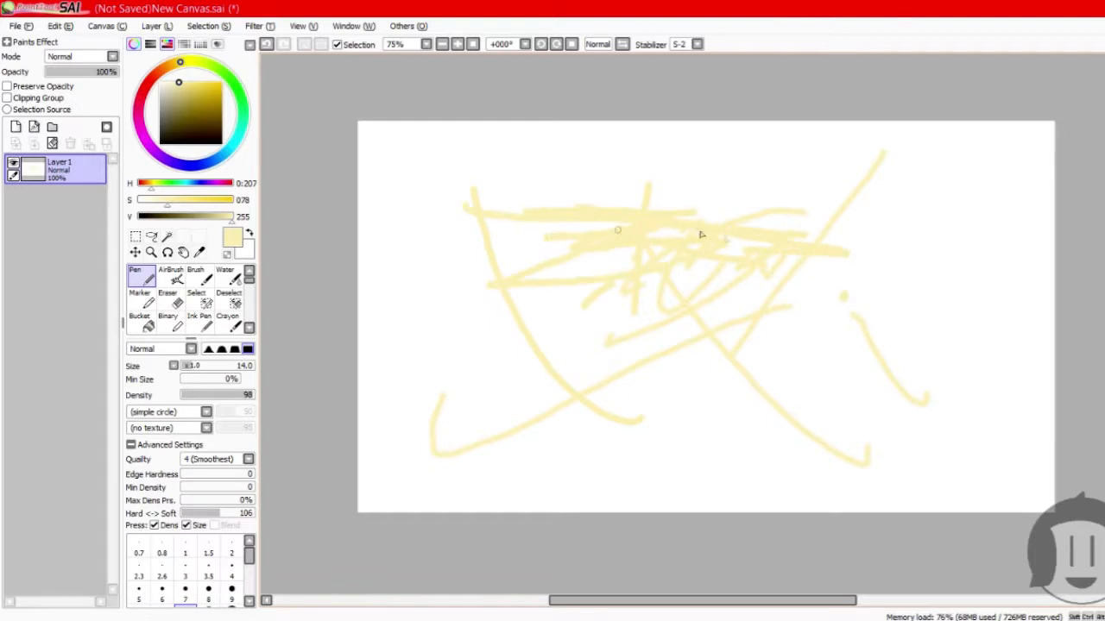
# Paint soft pale yellow strokes across the canvas's upper part and down its left side with the size 35 AirBrush.
pyautogui.click(177, 278)
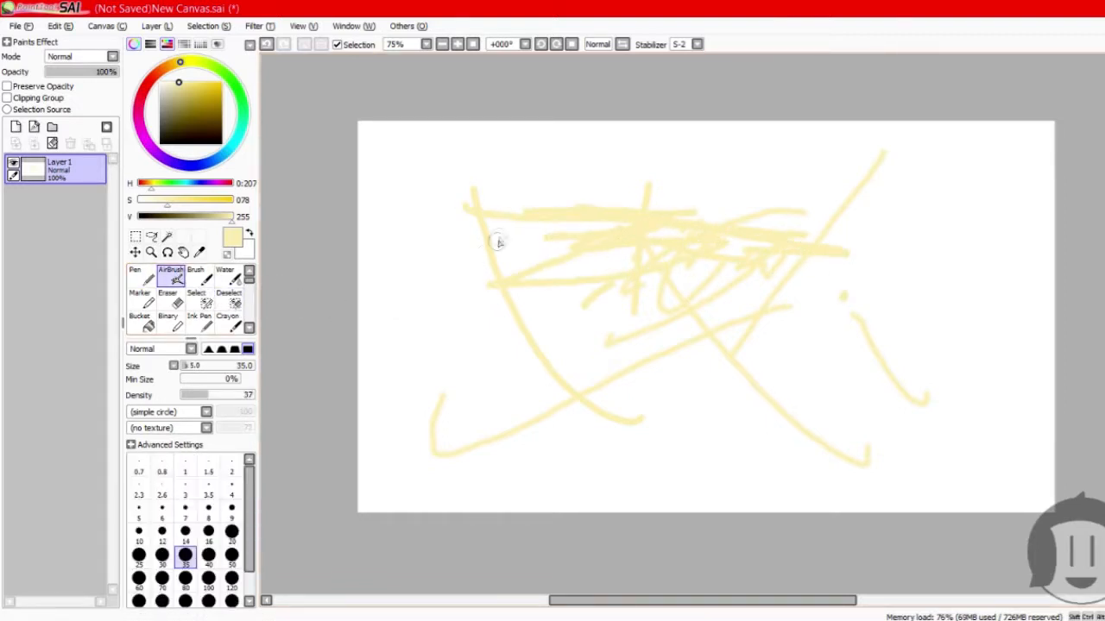
pyautogui.moveTo(453, 178)
pyautogui.mouseDown()
pyautogui.moveTo(514, 194)
pyautogui.moveTo(701, 204)
pyautogui.moveTo(631, 202)
pyautogui.moveTo(525, 165)
pyautogui.mouseUp()
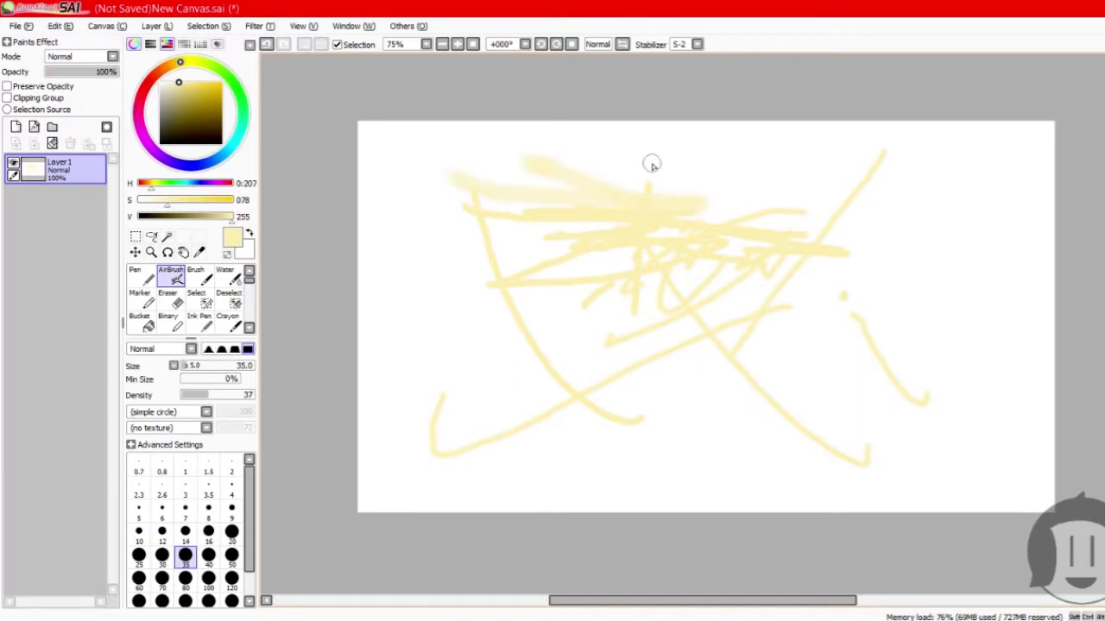
pyautogui.moveTo(664, 165)
pyautogui.mouseDown()
pyautogui.moveTo(880, 182)
pyautogui.moveTo(859, 226)
pyautogui.moveTo(914, 228)
pyautogui.moveTo(967, 190)
pyautogui.moveTo(811, 216)
pyautogui.moveTo(820, 222)
pyautogui.moveTo(804, 187)
pyautogui.mouseUp()
pyautogui.moveTo(668, 172); pyautogui.dragTo(582, 165)
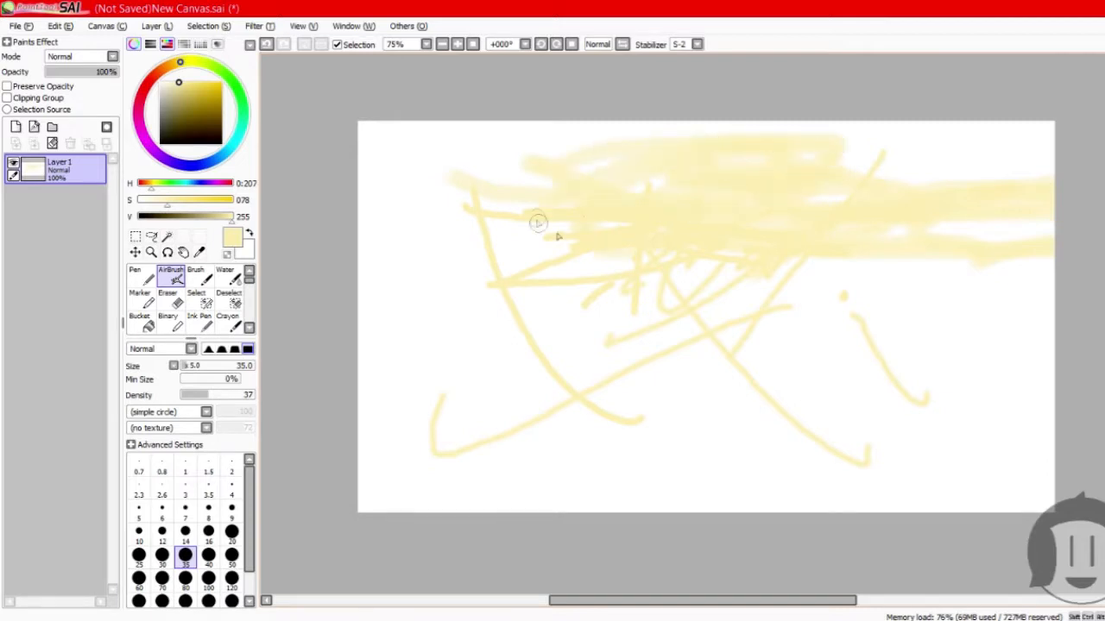
pyautogui.moveTo(476, 250)
pyautogui.mouseDown()
pyautogui.moveTo(442, 194)
pyautogui.moveTo(423, 259)
pyautogui.mouseUp()
pyautogui.moveTo(399, 298)
pyautogui.mouseDown()
pyautogui.moveTo(455, 401)
pyautogui.moveTo(407, 290)
pyautogui.moveTo(450, 400)
pyautogui.mouseUp()
pyautogui.moveTo(549, 436)
pyautogui.mouseDown()
pyautogui.moveTo(521, 404)
pyautogui.moveTo(472, 285)
pyautogui.mouseUp()
pyautogui.moveTo(534, 417); pyautogui.dragTo(420, 205)
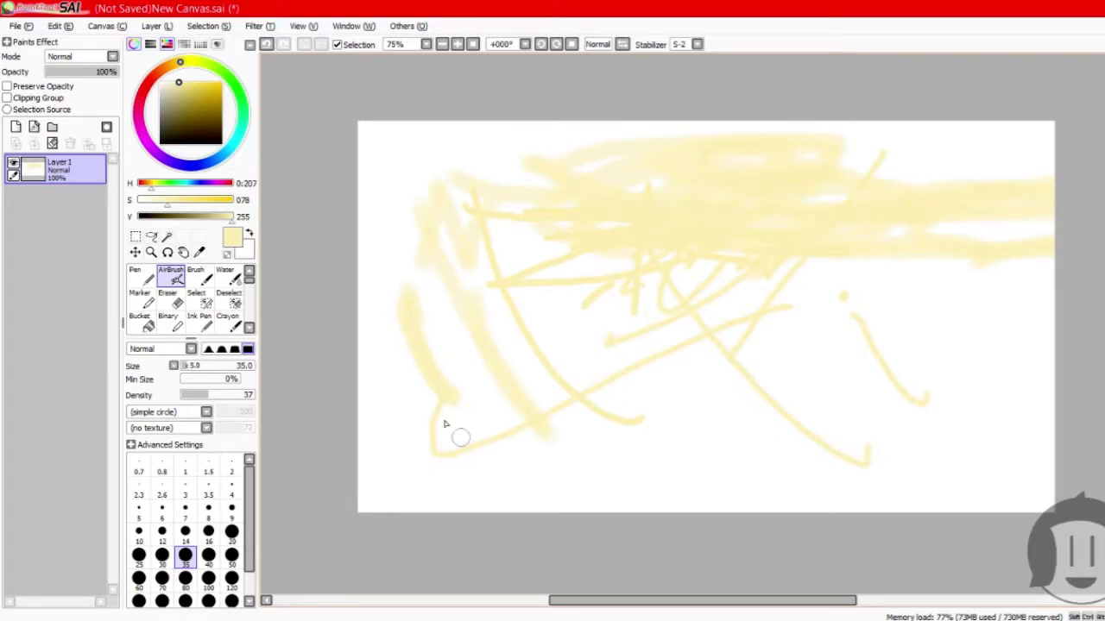
# Paint broad pale yellow strokes across the middle and lower part of the canvas with the size 35 Brush.
pyautogui.click(200, 278)
pyautogui.moveTo(515, 373); pyautogui.dragTo(818, 342)
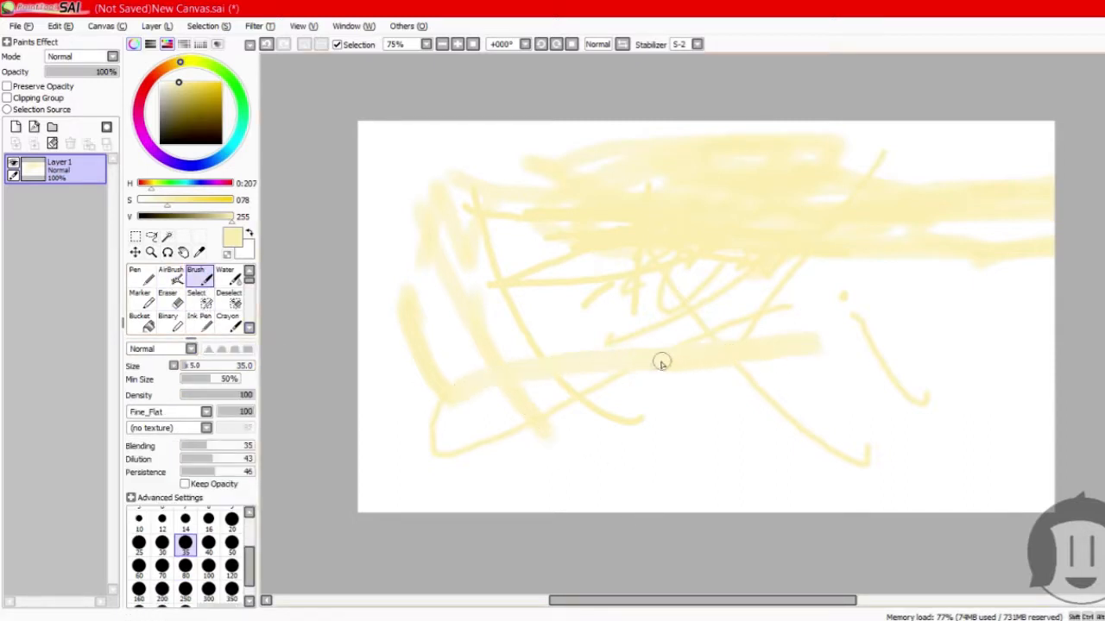
pyautogui.moveTo(611, 371)
pyautogui.mouseDown()
pyautogui.moveTo(854, 321)
pyautogui.moveTo(794, 328)
pyautogui.moveTo(697, 370)
pyautogui.moveTo(557, 369)
pyautogui.moveTo(764, 368)
pyautogui.mouseUp()
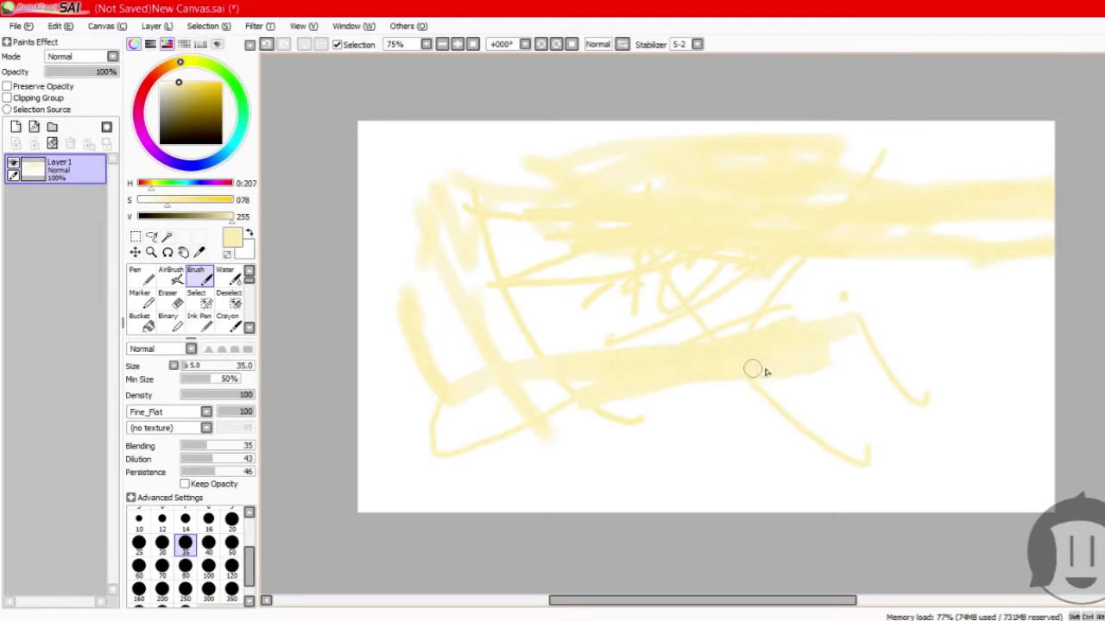
pyautogui.moveTo(657, 445)
pyautogui.mouseDown()
pyautogui.moveTo(732, 414)
pyautogui.moveTo(648, 444)
pyautogui.moveTo(678, 437)
pyautogui.mouseUp()
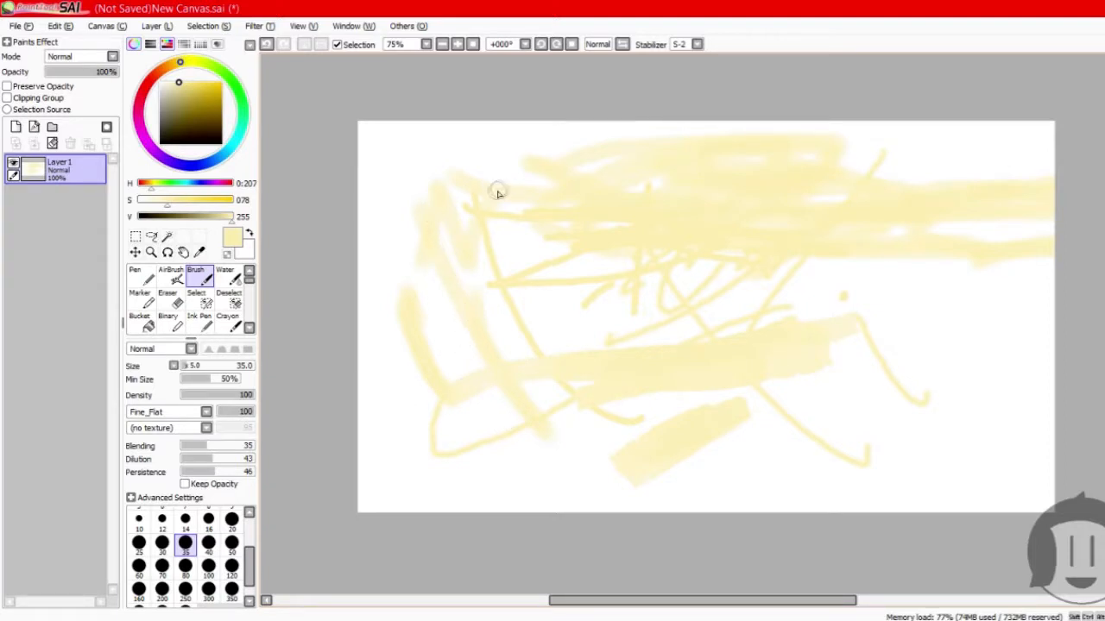
# Paint a diagonal stroke over the yellow scribbles with the size 70 Water brush, and clear the layer.
pyautogui.click(227, 276)
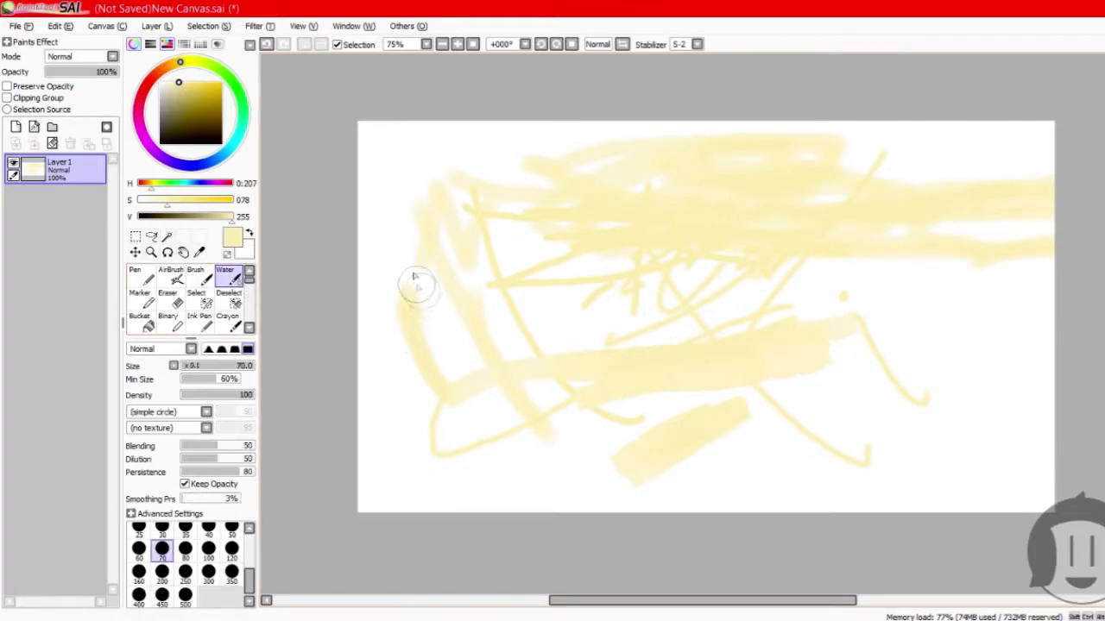
pyautogui.moveTo(581, 312)
pyautogui.mouseDown()
pyautogui.moveTo(676, 352)
pyautogui.moveTo(728, 358)
pyautogui.mouseUp()
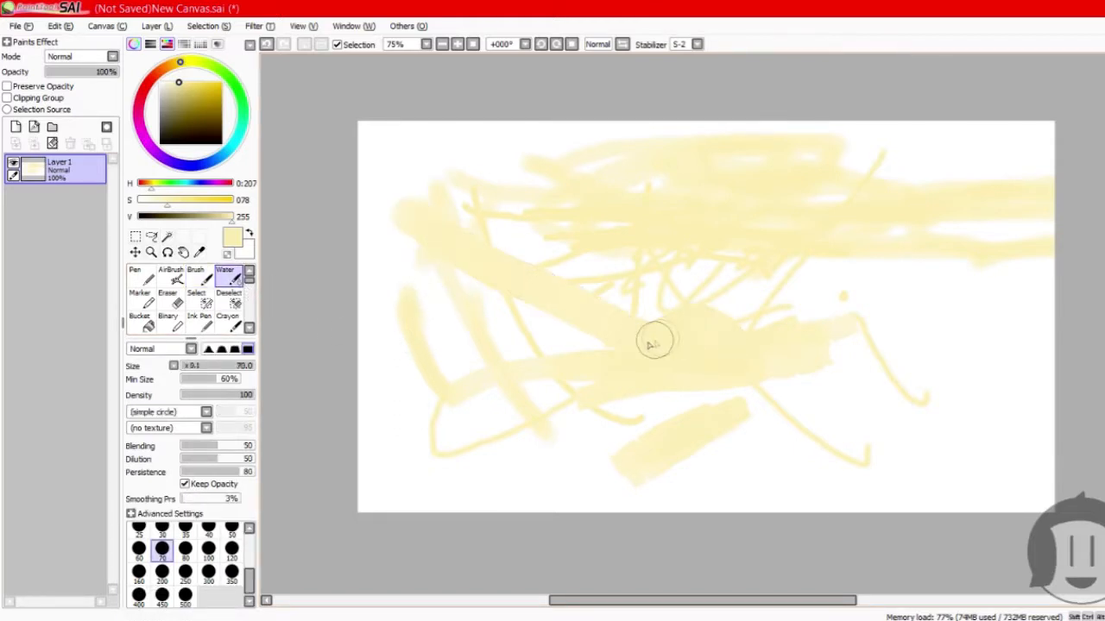
pyautogui.click(53, 144)
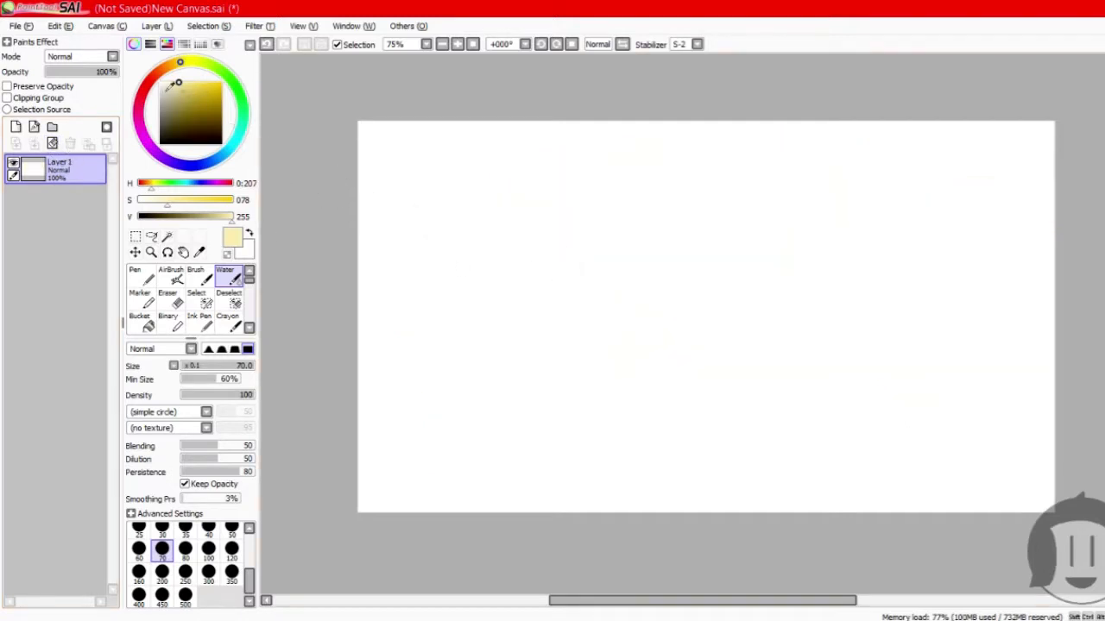
# Set the color to bright red and paint a long diagonal line and a curling line with the Water brush at size 35.
pyautogui.click(150, 84)
pyautogui.moveTo(179, 91); pyautogui.dragTo(249, 75)
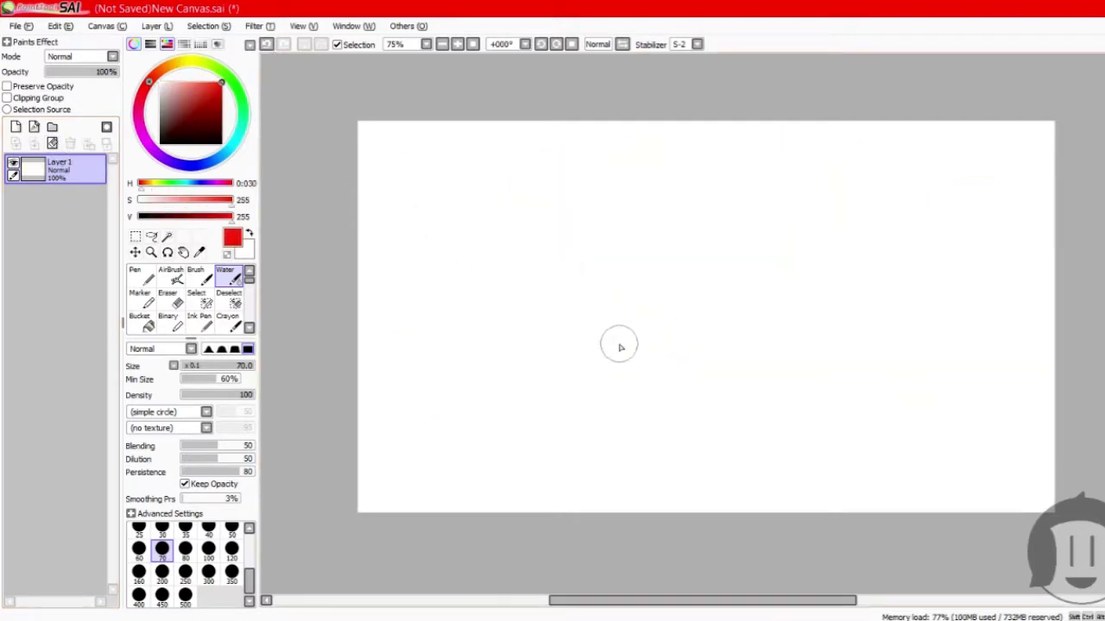
pyautogui.scroll(1, 208, 541)
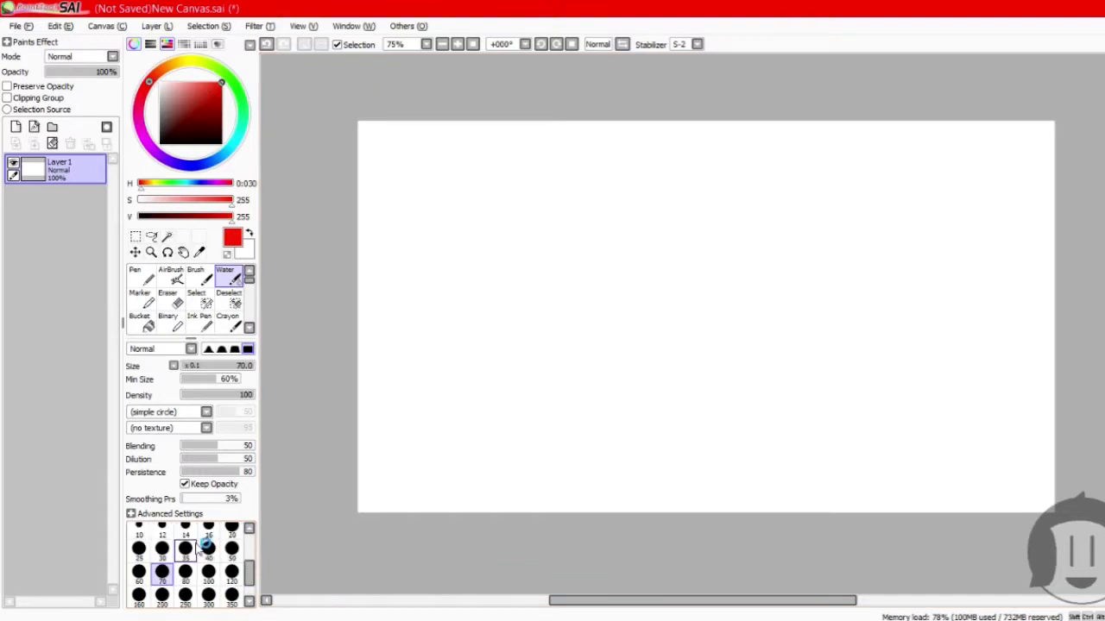
pyautogui.click(185, 549)
pyautogui.moveTo(450, 183)
pyautogui.mouseDown()
pyautogui.moveTo(623, 260)
pyautogui.moveTo(918, 367)
pyautogui.mouseUp()
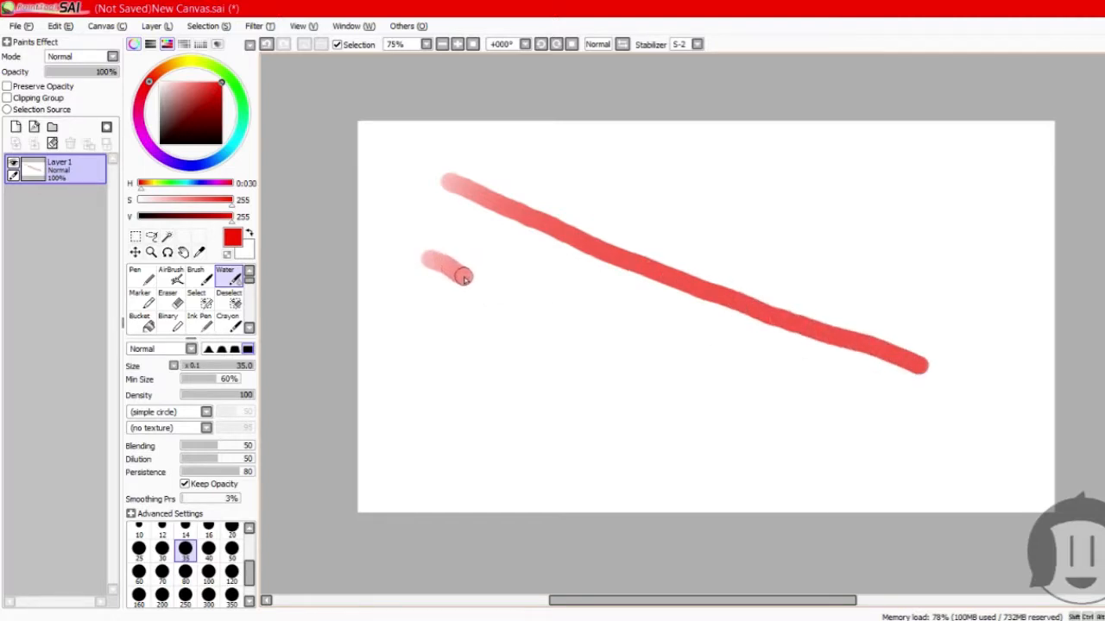
pyautogui.moveTo(492, 308)
pyautogui.mouseDown()
pyautogui.moveTo(470, 334)
pyautogui.moveTo(425, 327)
pyautogui.moveTo(420, 366)
pyautogui.moveTo(471, 402)
pyautogui.moveTo(563, 356)
pyautogui.moveTo(678, 444)
pyautogui.moveTo(594, 436)
pyautogui.mouseUp()
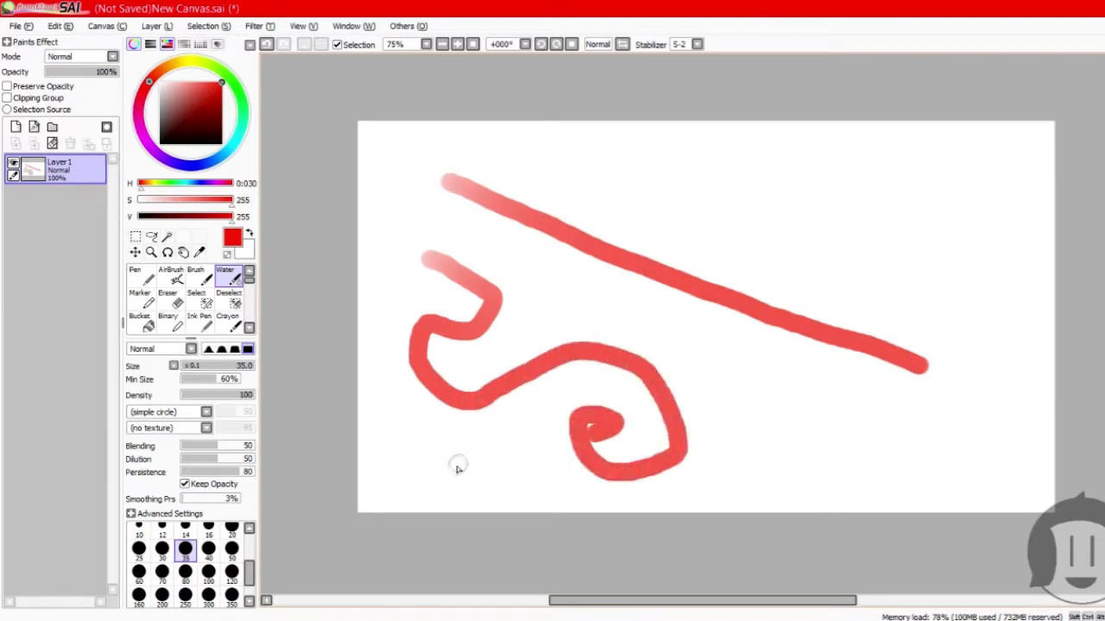
# Scribble dense overlapping red strokes over the whole canvas with the size 35 Water brush to show its blending.
pyautogui.moveTo(671, 321); pyautogui.dragTo(937, 494)
pyautogui.moveTo(936, 193)
pyautogui.mouseDown()
pyautogui.moveTo(458, 160)
pyautogui.moveTo(917, 276)
pyautogui.moveTo(990, 397)
pyautogui.moveTo(865, 450)
pyautogui.moveTo(722, 334)
pyautogui.moveTo(542, 297)
pyautogui.moveTo(616, 241)
pyautogui.moveTo(690, 155)
pyautogui.moveTo(432, 302)
pyautogui.moveTo(854, 255)
pyautogui.moveTo(578, 292)
pyautogui.moveTo(380, 242)
pyautogui.moveTo(604, 345)
pyautogui.moveTo(776, 224)
pyautogui.moveTo(373, 216)
pyautogui.mouseUp()
pyautogui.moveTo(330, 370)
pyautogui.mouseDown()
pyautogui.moveTo(939, 227)
pyautogui.moveTo(932, 419)
pyautogui.moveTo(499, 525)
pyautogui.moveTo(544, 276)
pyautogui.moveTo(535, 173)
pyautogui.moveTo(621, 388)
pyautogui.moveTo(921, 235)
pyautogui.moveTo(1019, 345)
pyautogui.moveTo(967, 483)
pyautogui.moveTo(518, 483)
pyautogui.moveTo(802, 583)
pyautogui.moveTo(820, 259)
pyautogui.moveTo(734, 449)
pyautogui.mouseUp()
pyautogui.moveTo(379, 148); pyautogui.dragTo(509, 458)
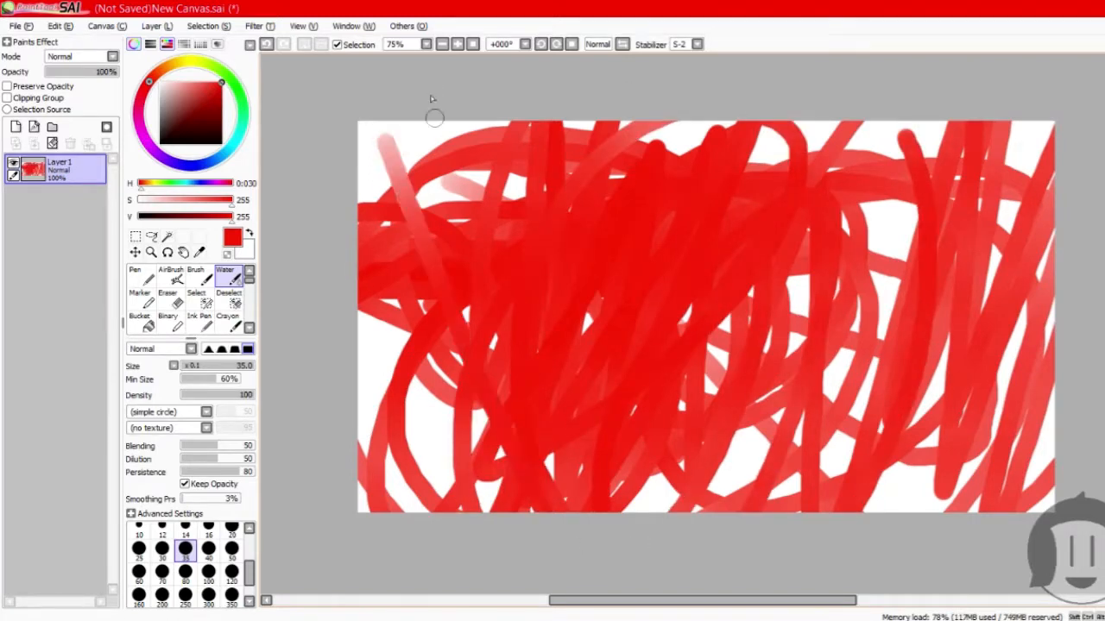
pyautogui.moveTo(462, 175); pyautogui.dragTo(598, 581)
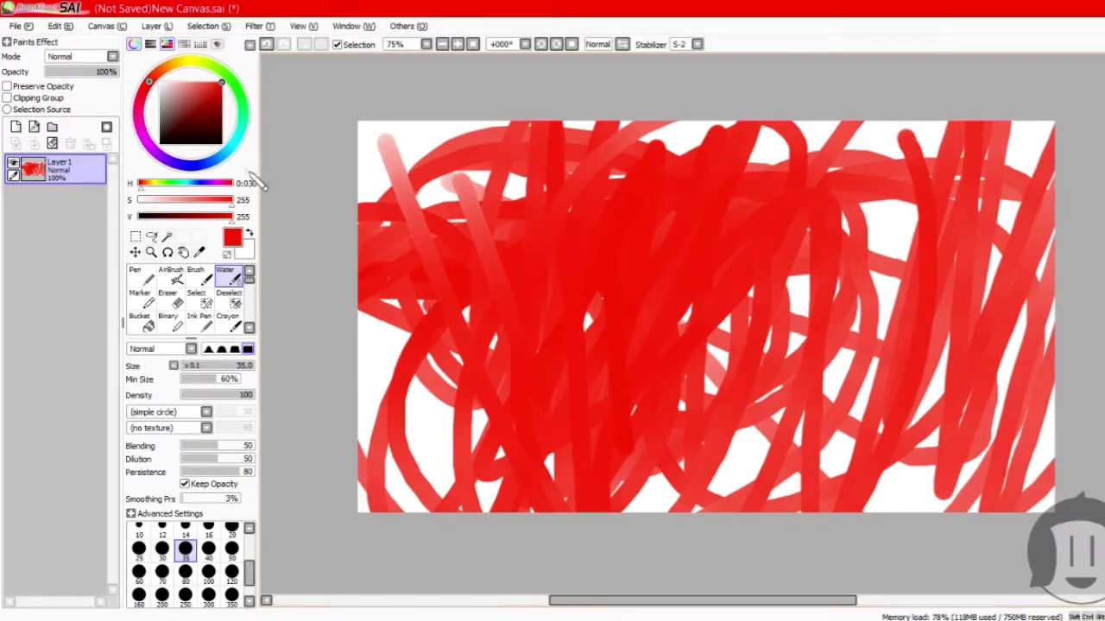
# Clear the layer and draw long crossing red strokes with the size 15 Marker.
pyautogui.click(52, 143)
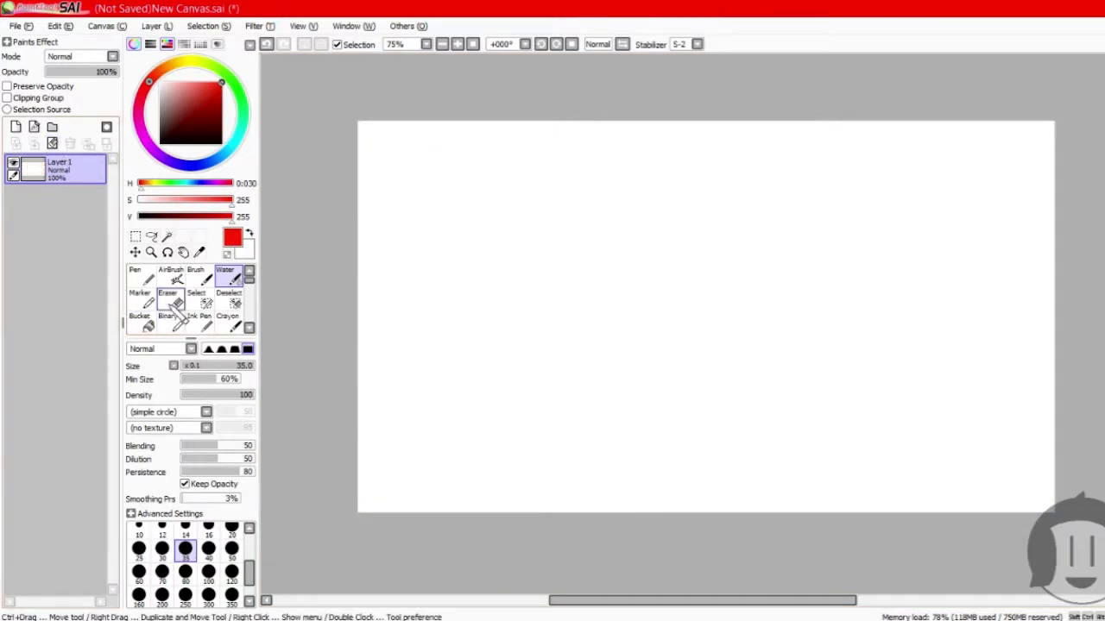
pyautogui.click(140, 299)
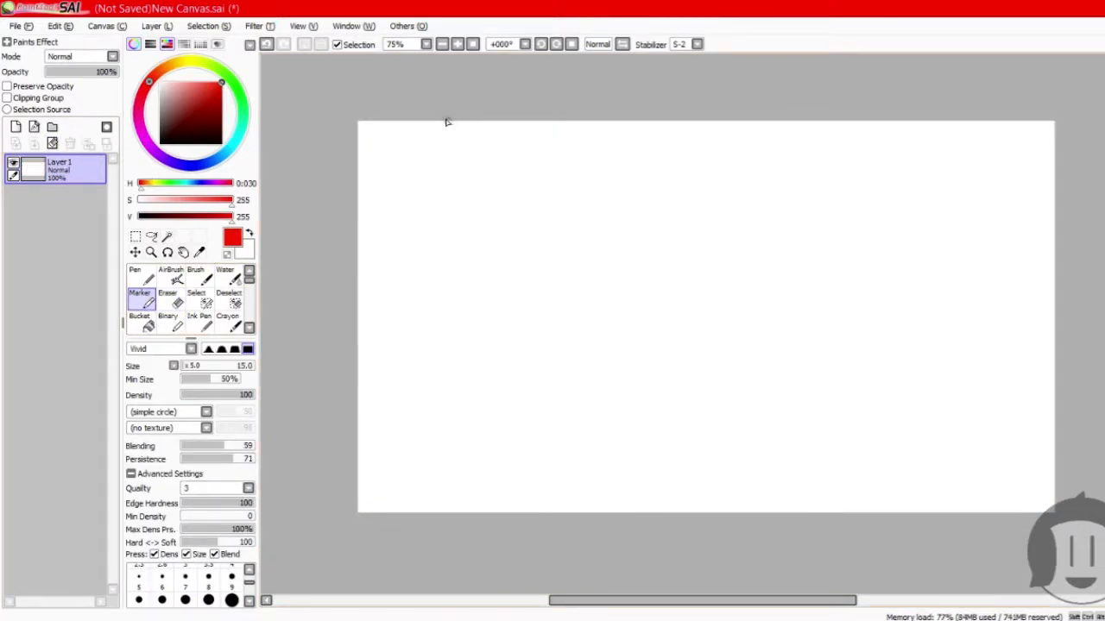
pyautogui.moveTo(445, 121)
pyautogui.mouseDown()
pyautogui.moveTo(494, 186)
pyautogui.moveTo(863, 416)
pyautogui.mouseUp()
pyautogui.moveTo(822, 288)
pyautogui.mouseDown()
pyautogui.moveTo(518, 512)
pyautogui.moveTo(474, 502)
pyautogui.mouseUp()
pyautogui.moveTo(528, 288); pyautogui.dragTo(729, 513)
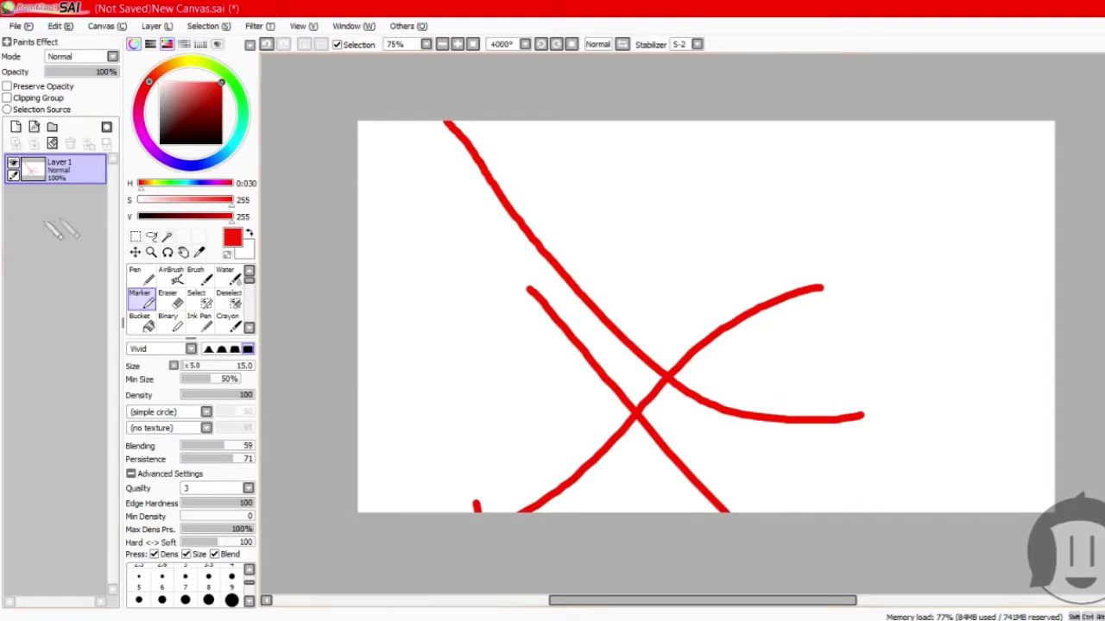
# Undo all the Marker strokes so the canvas is blank.
pyautogui.click(269, 44)
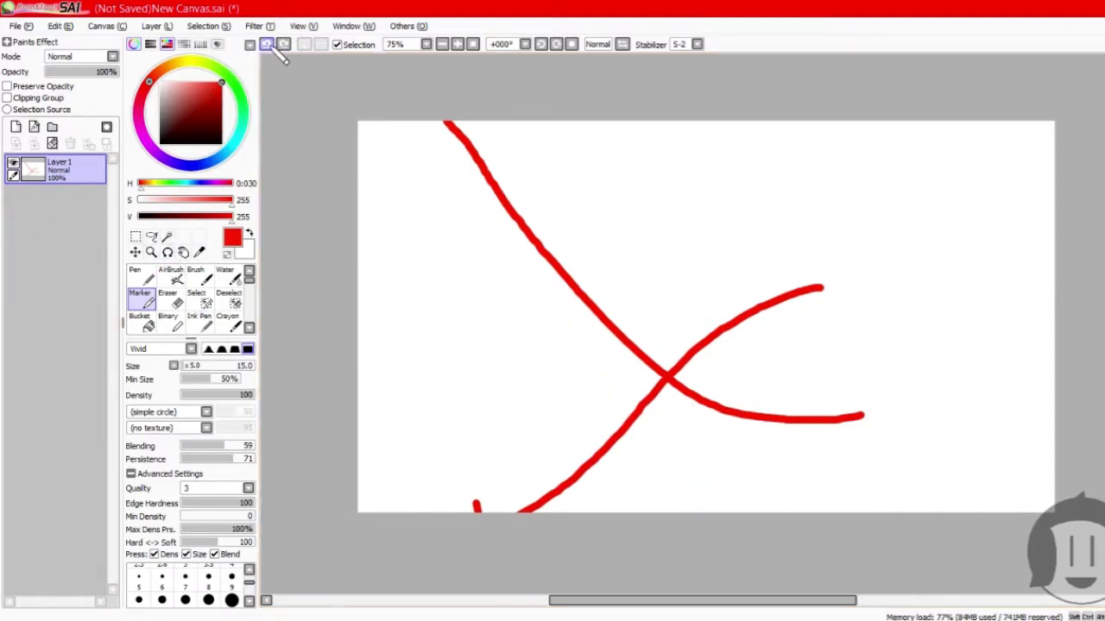
pyautogui.click(270, 45)
pyautogui.click(269, 45)
pyautogui.click(269, 45)
# Draw red test strokes with the Binary pen at sizes 2, 16 and 100.
pyautogui.scroll(-1, 211, 321)
pyautogui.scroll(-1, 212, 321)
pyautogui.click(168, 277)
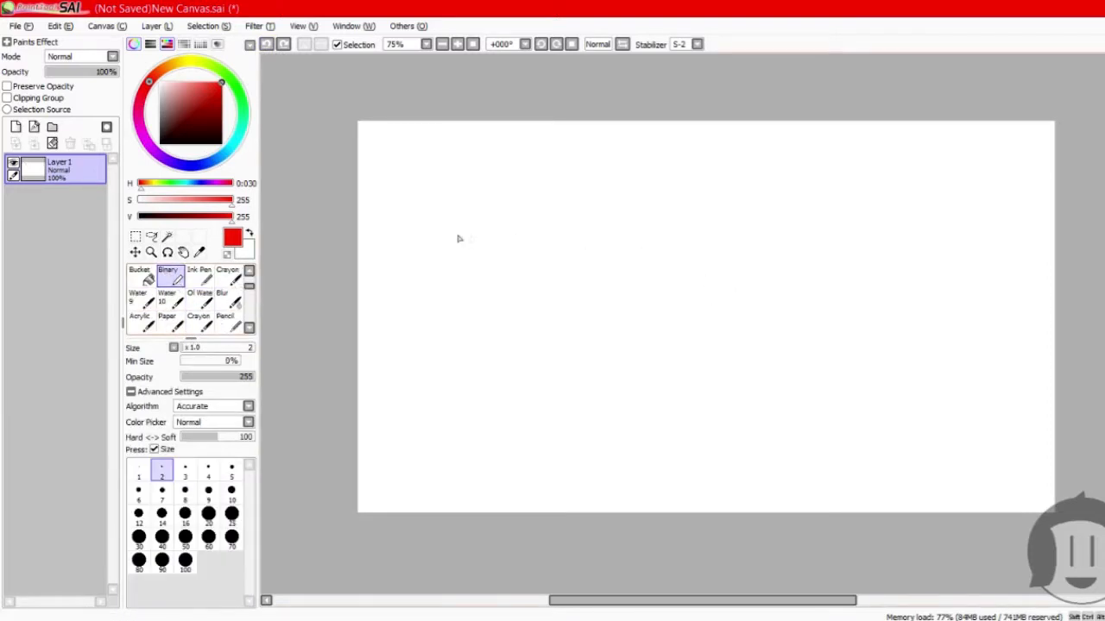
pyautogui.moveTo(658, 347)
pyautogui.mouseDown()
pyautogui.moveTo(690, 290)
pyautogui.moveTo(438, 261)
pyautogui.moveTo(540, 314)
pyautogui.moveTo(537, 279)
pyautogui.moveTo(581, 318)
pyautogui.moveTo(654, 354)
pyautogui.mouseUp()
pyautogui.click(184, 514)
pyautogui.click(185, 561)
pyautogui.moveTo(436, 289); pyautogui.dragTo(536, 325)
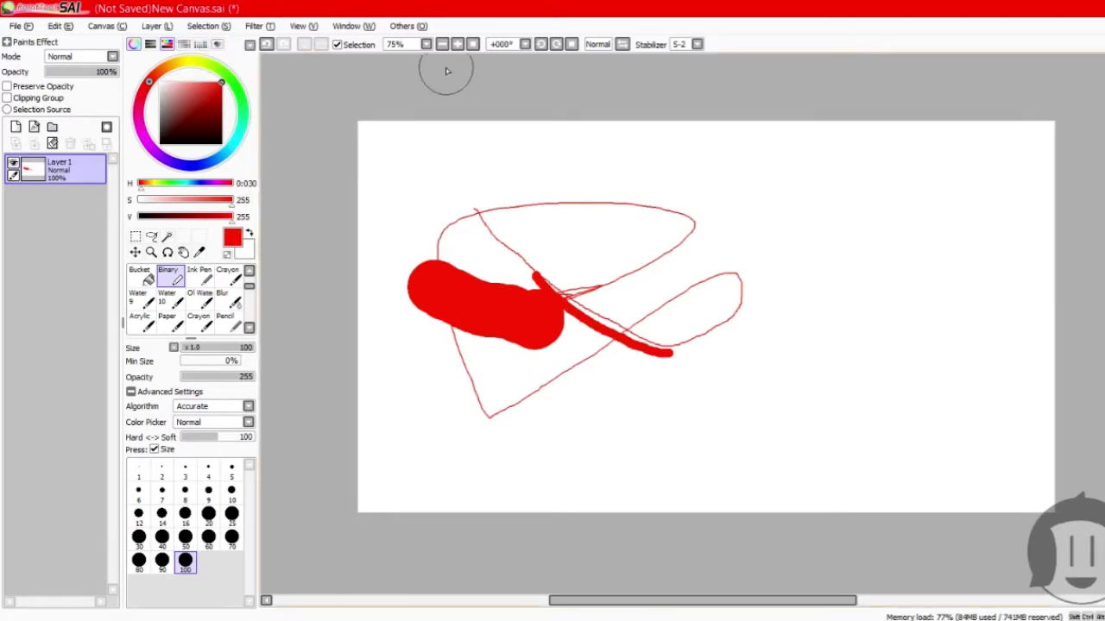
# Examine the edges of the Binary pen strokes at 400% zoom and return to 100%.
pyautogui.click(59, 25)
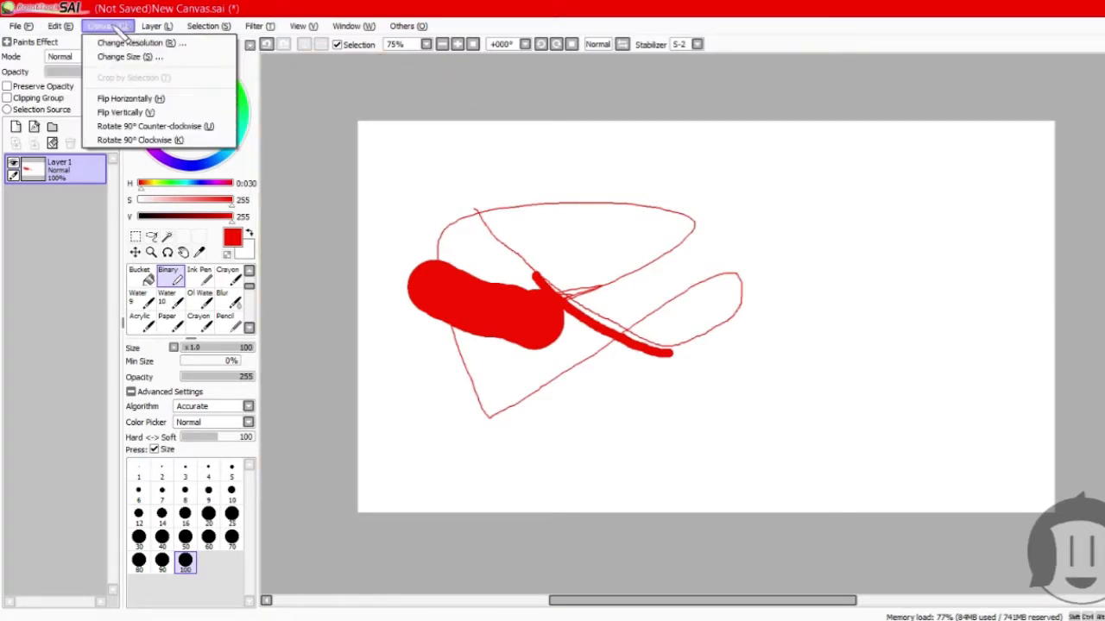
pyautogui.click(501, 304)
pyautogui.scroll(5, 499, 304)
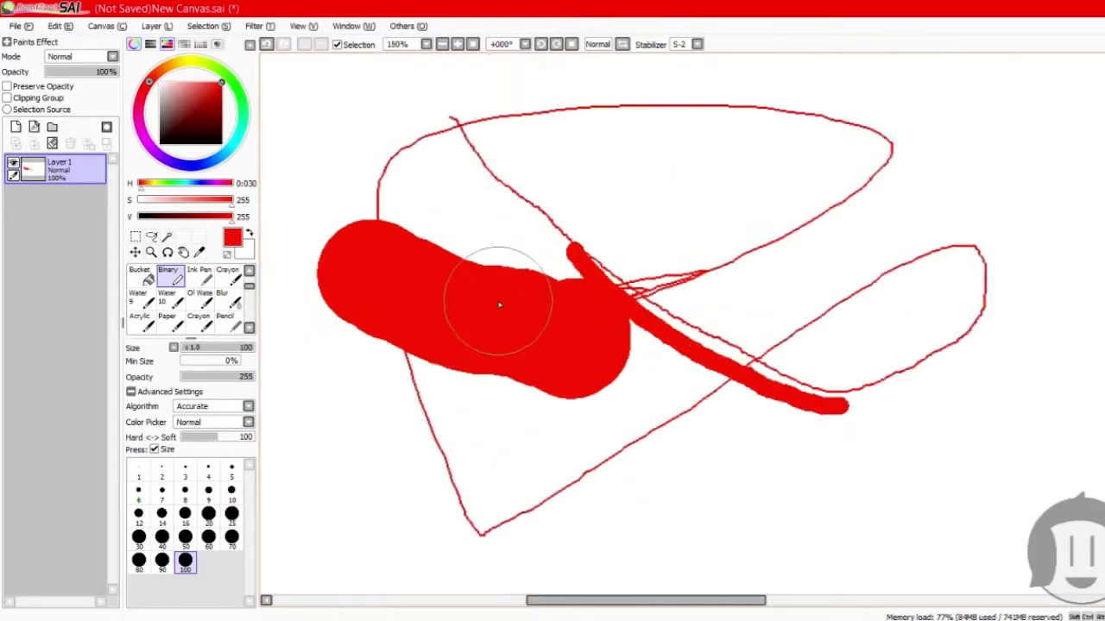
pyautogui.scroll(1, 498, 305)
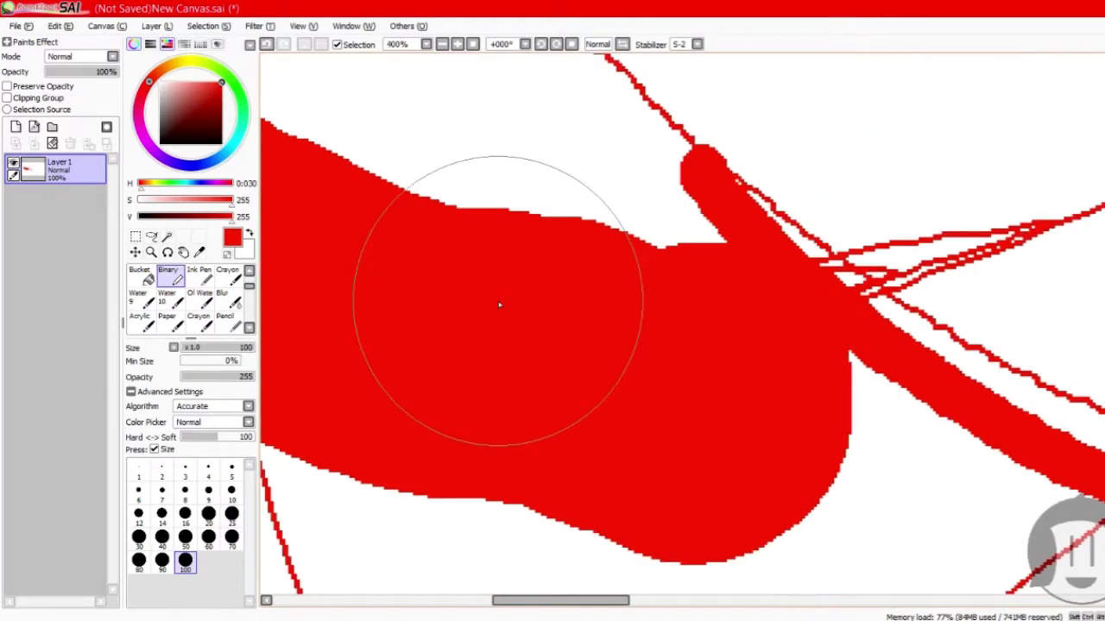
pyautogui.scroll(-6, 499, 304)
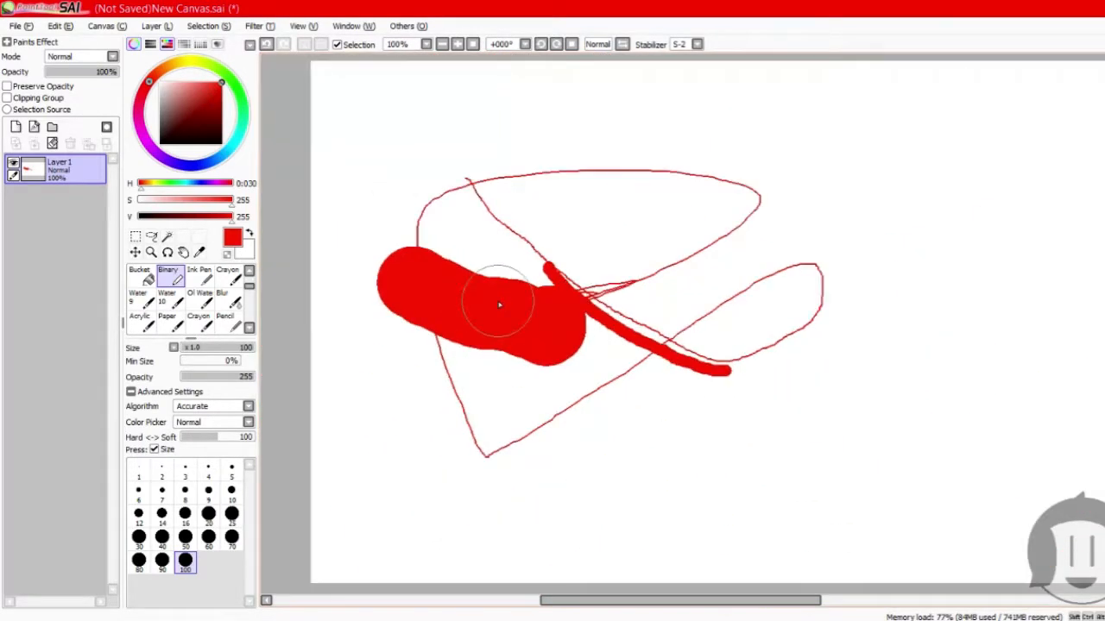
# Smear the thick red stroke into the surrounding white with the Oil Water brush at sizes 10 and 35.
pyautogui.click(199, 298)
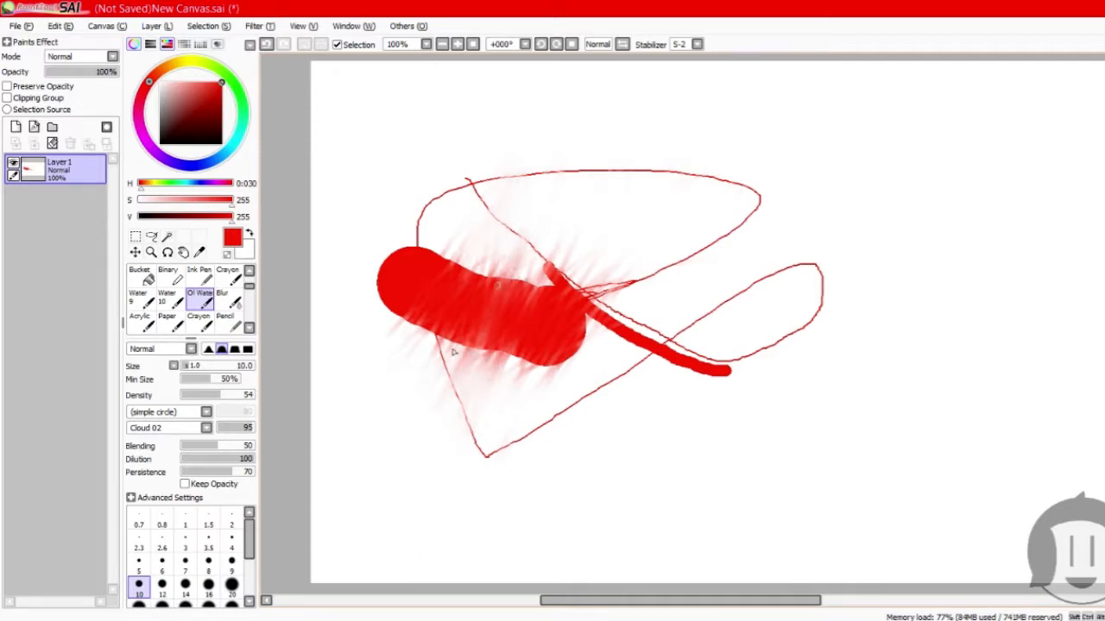
pyautogui.scroll(-3, 197, 580)
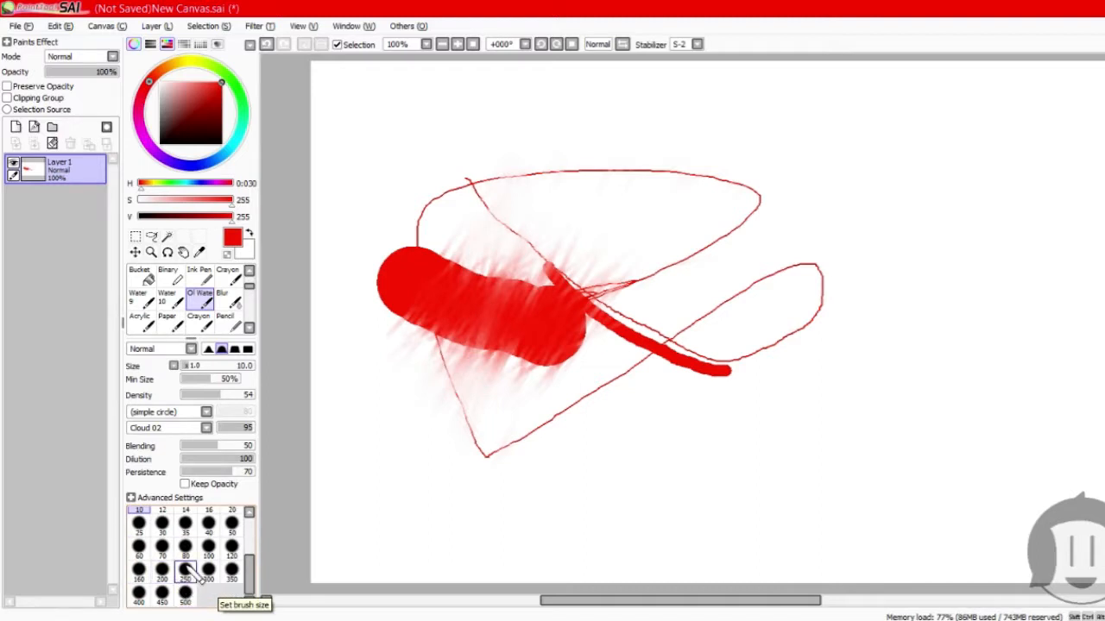
pyautogui.click(185, 523)
pyautogui.moveTo(432, 346)
pyautogui.mouseDown()
pyautogui.moveTo(493, 189)
pyautogui.moveTo(481, 266)
pyautogui.moveTo(507, 197)
pyautogui.moveTo(446, 278)
pyautogui.moveTo(469, 138)
pyautogui.moveTo(380, 301)
pyautogui.mouseUp()
pyautogui.moveTo(414, 202)
pyautogui.mouseDown()
pyautogui.moveTo(376, 354)
pyautogui.moveTo(415, 324)
pyautogui.moveTo(482, 186)
pyautogui.moveTo(525, 184)
pyautogui.moveTo(554, 378)
pyautogui.moveTo(564, 347)
pyautogui.moveTo(554, 394)
pyautogui.mouseUp()
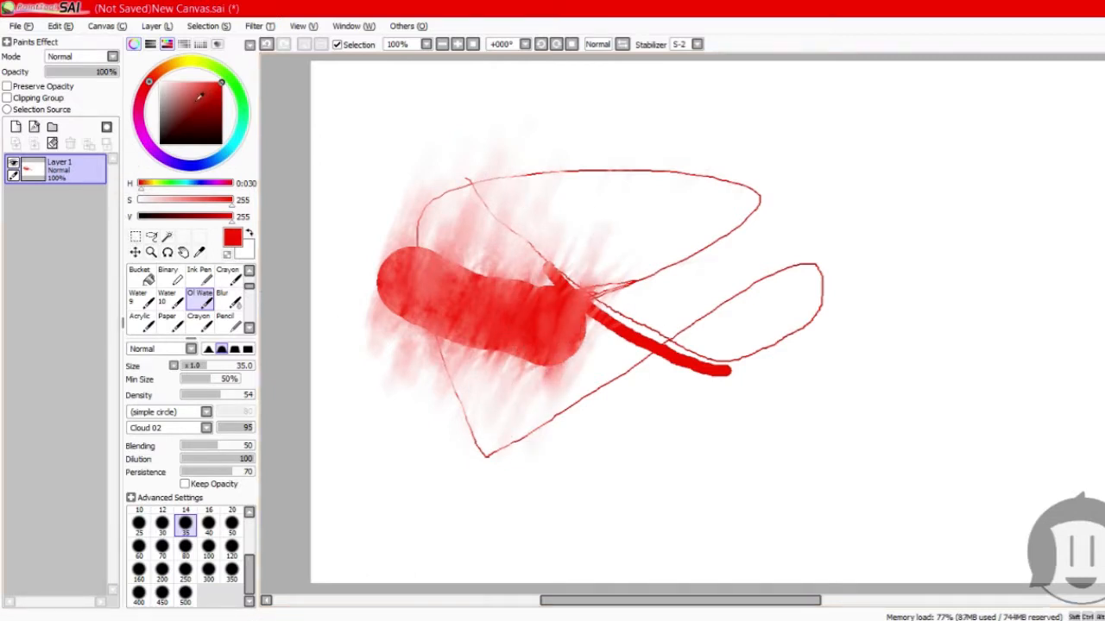
# Set the color to dark brown and clear the layer.
pyautogui.click(169, 70)
pyautogui.moveTo(183, 79)
pyautogui.mouseDown()
pyautogui.moveTo(210, 117)
pyautogui.moveTo(253, 110)
pyautogui.mouseUp()
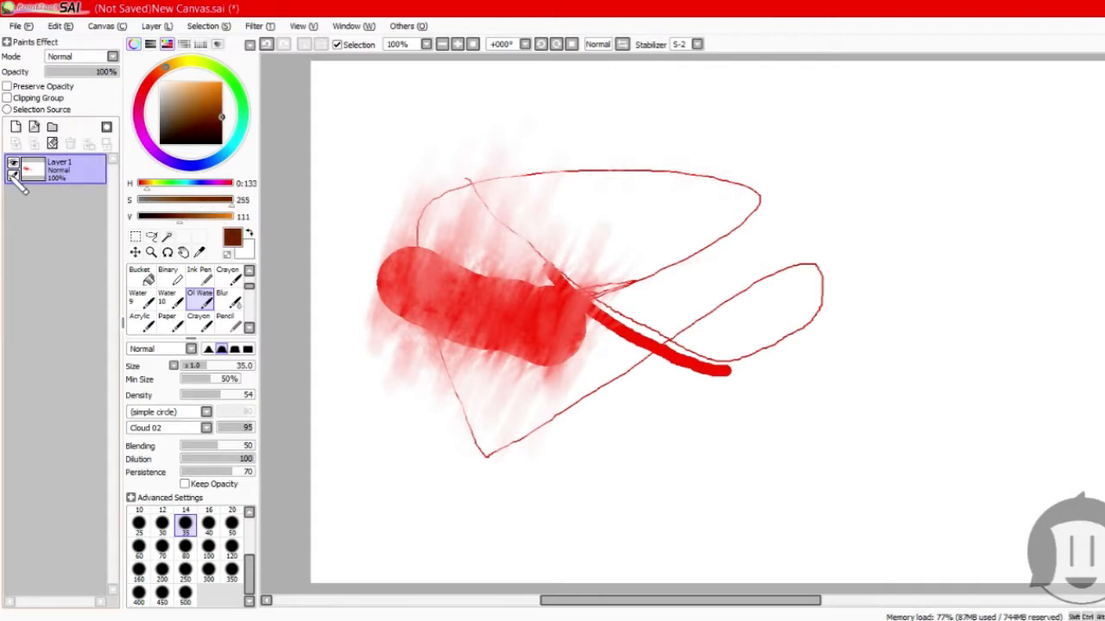
pyautogui.click(51, 143)
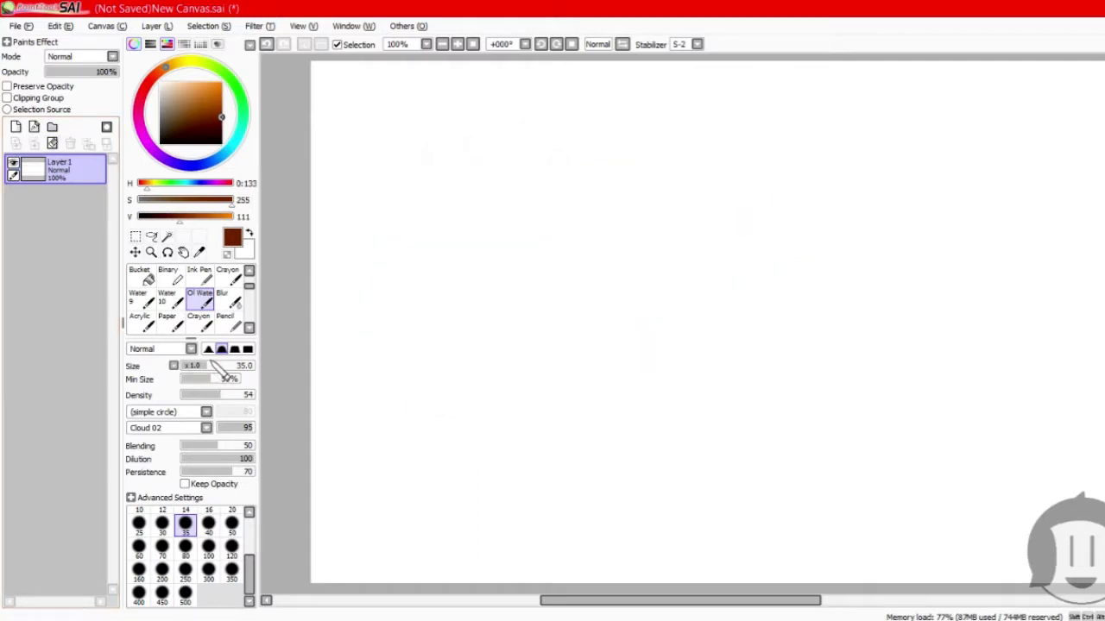
# Paint a solid dark brown blob with a loop on its upper right using the Pen at size 40.
pyautogui.scroll(2, 178, 289)
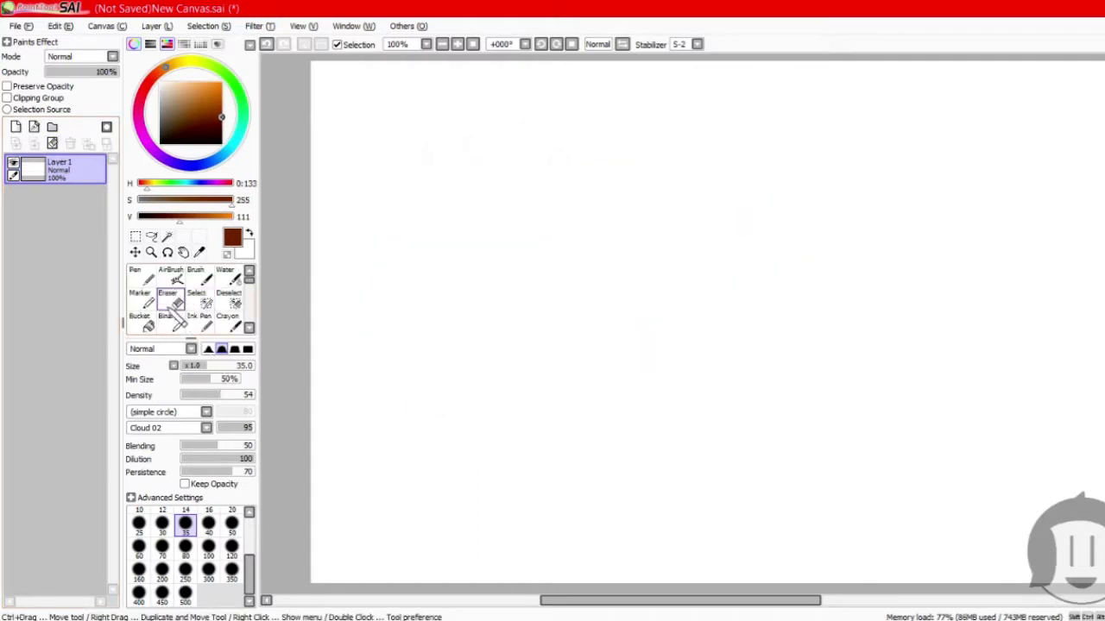
pyautogui.click(142, 277)
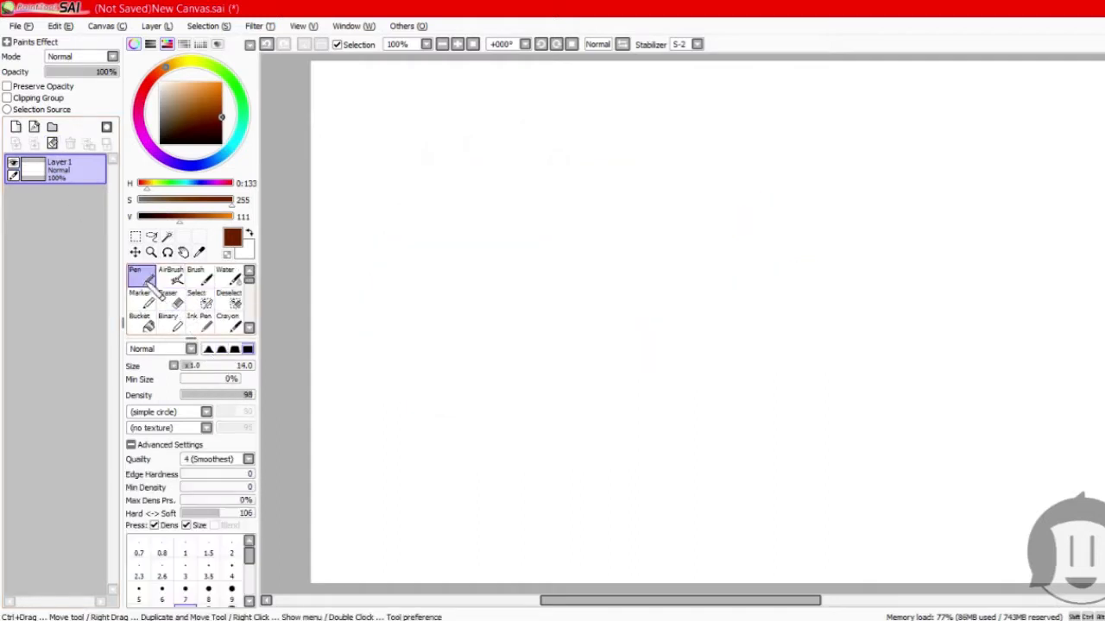
pyautogui.scroll(-2, 203, 578)
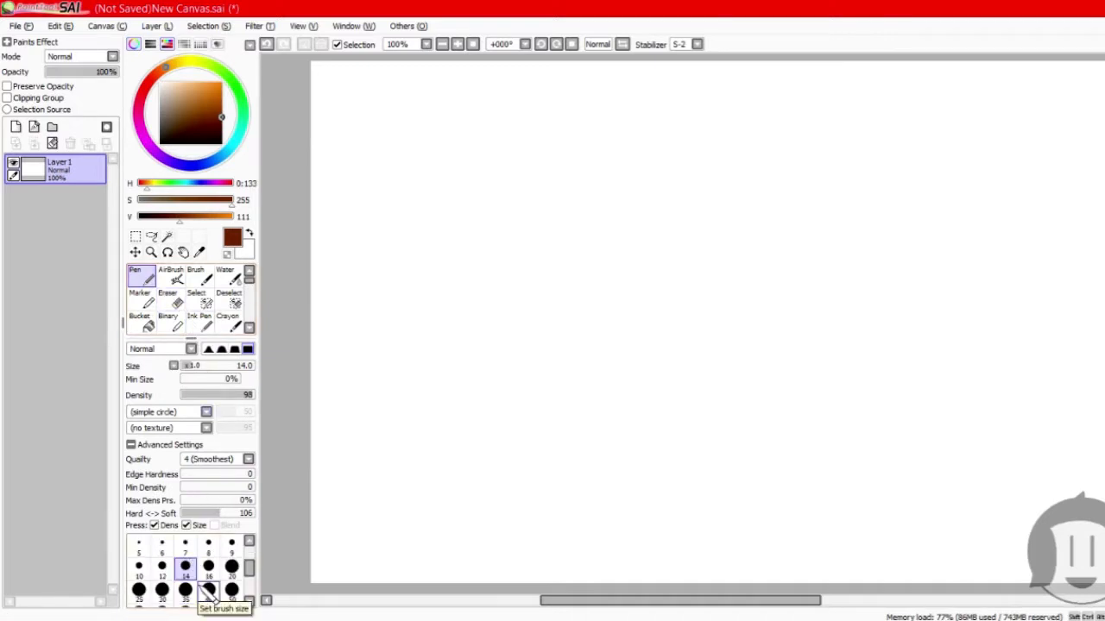
pyautogui.click(208, 591)
pyautogui.moveTo(542, 252)
pyautogui.mouseDown()
pyautogui.moveTo(575, 237)
pyautogui.moveTo(581, 291)
pyautogui.moveTo(562, 290)
pyautogui.moveTo(589, 250)
pyautogui.moveTo(602, 331)
pyautogui.mouseUp()
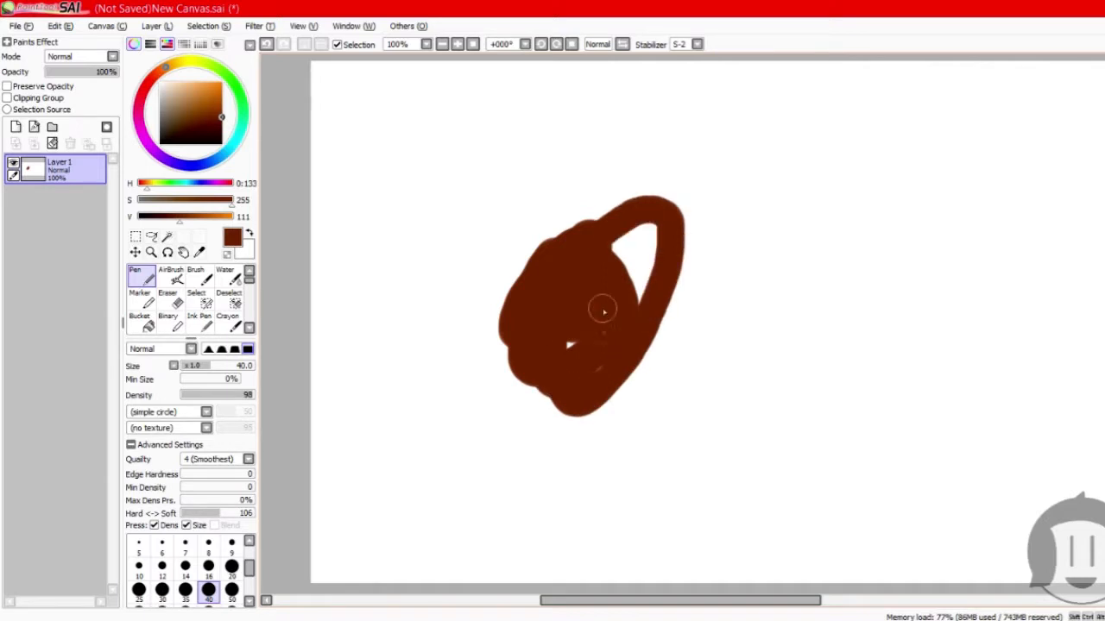
pyautogui.scroll(2, 285, 309)
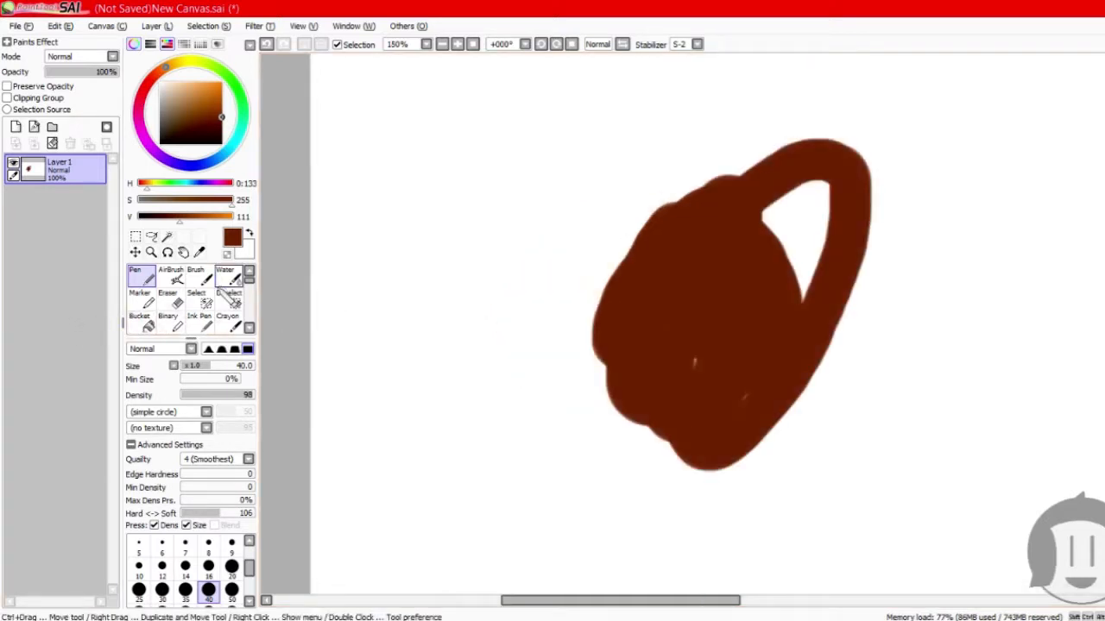
# Smear the brown blob diagonally into the surrounding white with the Oil Water brush at size 35.
pyautogui.scroll(-1, 229, 295)
pyautogui.scroll(-3, 644, 306)
pyautogui.scroll(1, 647, 300)
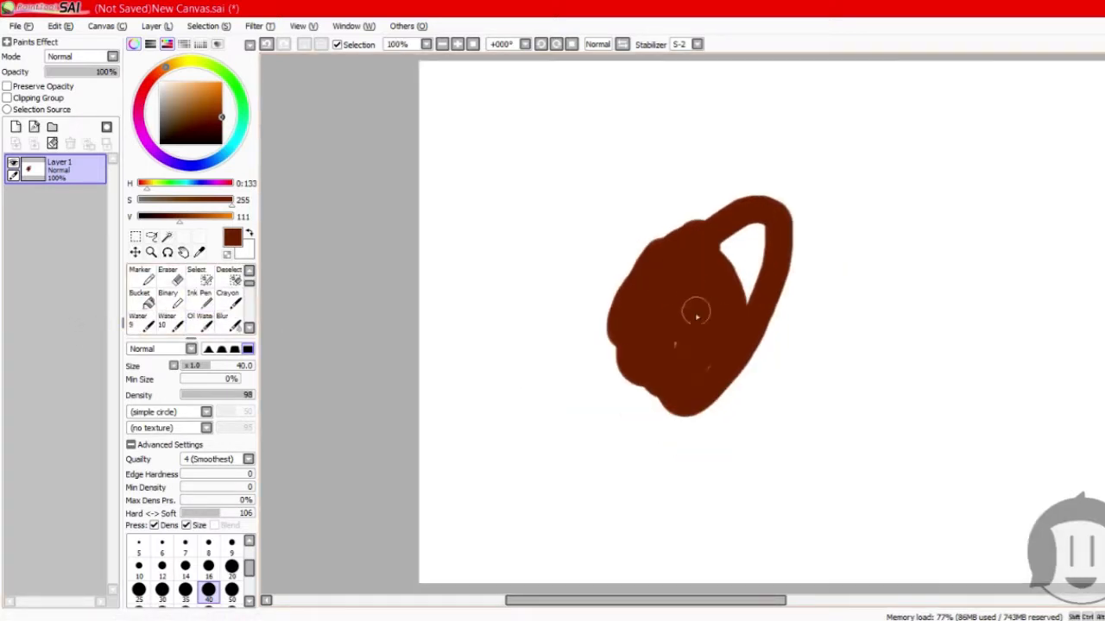
pyautogui.scroll(-2, 207, 328)
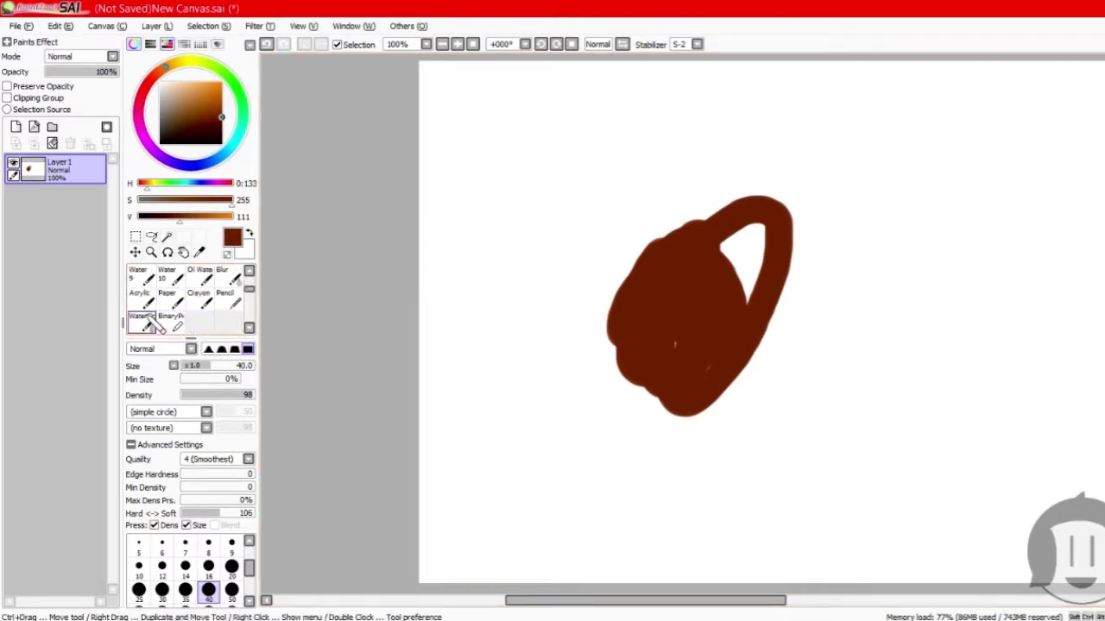
pyautogui.click(200, 274)
pyautogui.moveTo(664, 281)
pyautogui.mouseDown()
pyautogui.moveTo(693, 249)
pyautogui.moveTo(722, 254)
pyautogui.moveTo(581, 345)
pyautogui.moveTo(792, 185)
pyautogui.moveTo(847, 259)
pyautogui.moveTo(786, 360)
pyautogui.moveTo(807, 155)
pyautogui.moveTo(764, 177)
pyautogui.moveTo(791, 100)
pyautogui.moveTo(689, 379)
pyautogui.moveTo(759, 157)
pyautogui.moveTo(742, 173)
pyautogui.moveTo(624, 453)
pyautogui.moveTo(724, 139)
pyautogui.moveTo(596, 399)
pyautogui.moveTo(695, 189)
pyautogui.moveTo(682, 419)
pyautogui.moveTo(818, 211)
pyautogui.moveTo(795, 215)
pyautogui.moveTo(707, 308)
pyautogui.moveTo(756, 228)
pyautogui.moveTo(681, 354)
pyautogui.moveTo(685, 418)
pyautogui.moveTo(737, 325)
pyautogui.moveTo(794, 155)
pyautogui.moveTo(710, 390)
pyautogui.moveTo(704, 373)
pyautogui.moveTo(597, 459)
pyautogui.moveTo(583, 385)
pyautogui.moveTo(599, 306)
pyautogui.moveTo(559, 391)
pyautogui.moveTo(626, 398)
pyautogui.moveTo(730, 350)
pyautogui.moveTo(754, 308)
pyautogui.moveTo(658, 472)
pyautogui.moveTo(813, 219)
pyautogui.moveTo(758, 304)
pyautogui.moveTo(777, 261)
pyautogui.mouseUp()
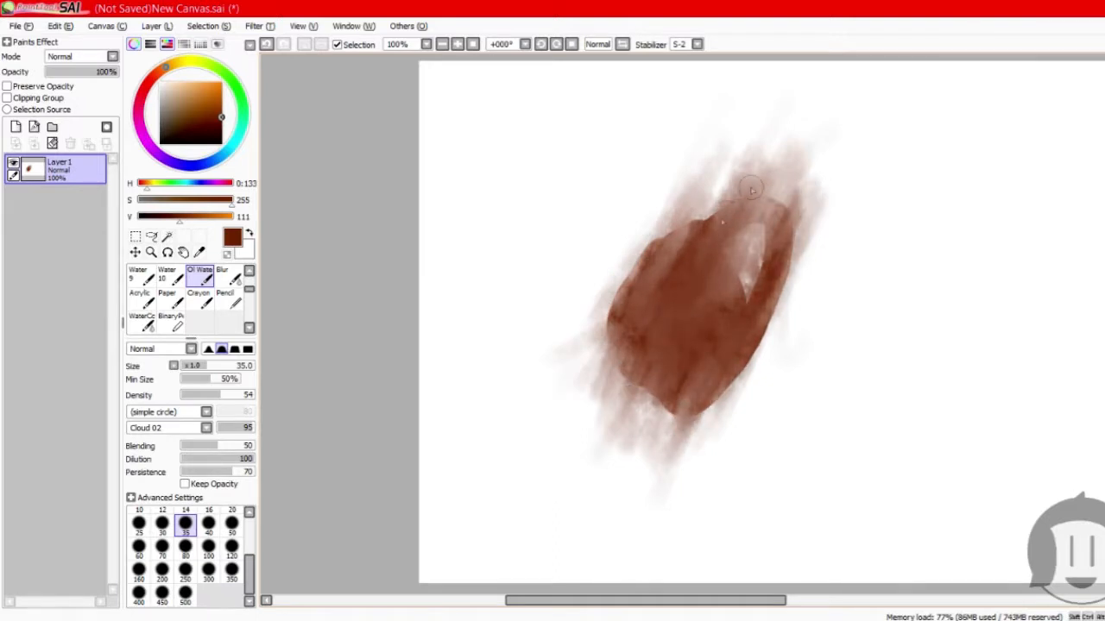
pyautogui.moveTo(751, 189); pyautogui.dragTo(726, 278)
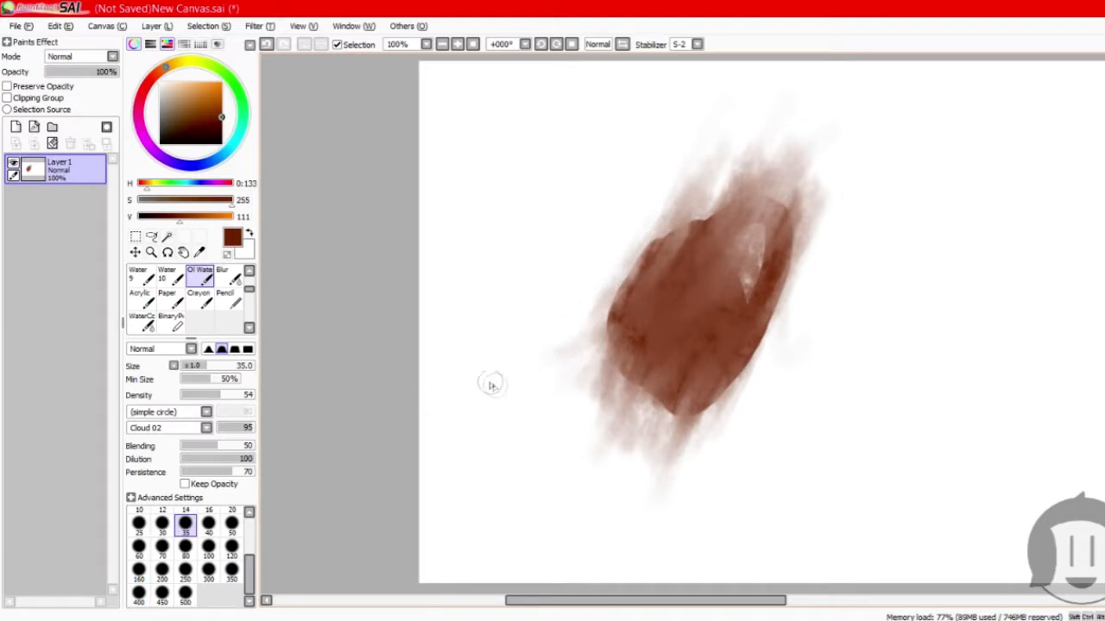
# Try the hardest and softest Oil Water edge shapes on the smeared blob, and undo the smearing strokes.
pyautogui.click(248, 349)
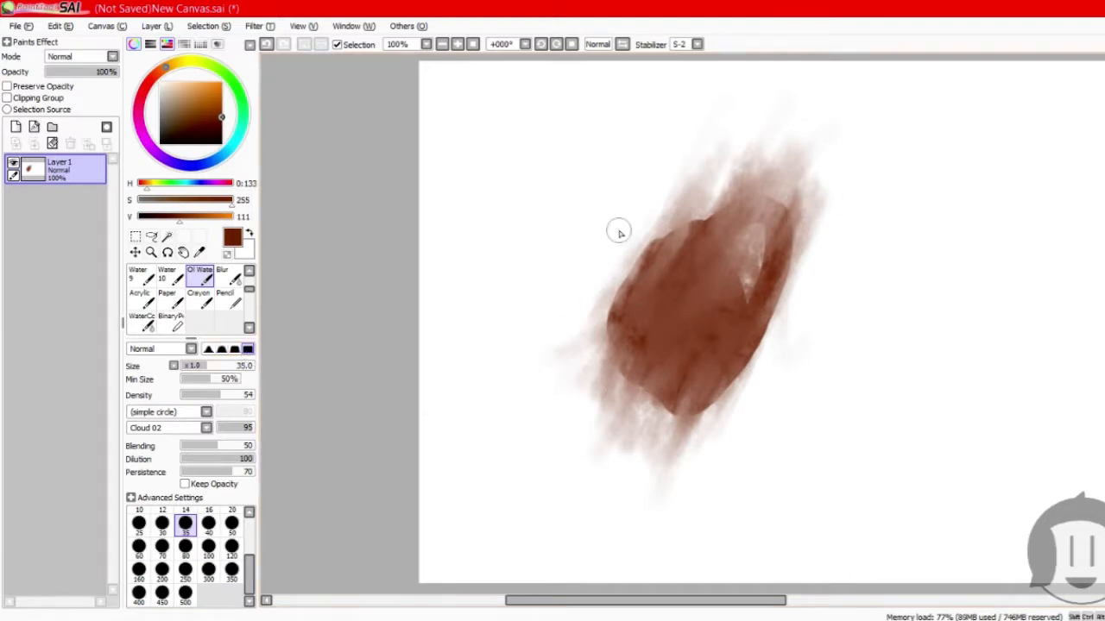
pyautogui.click(208, 349)
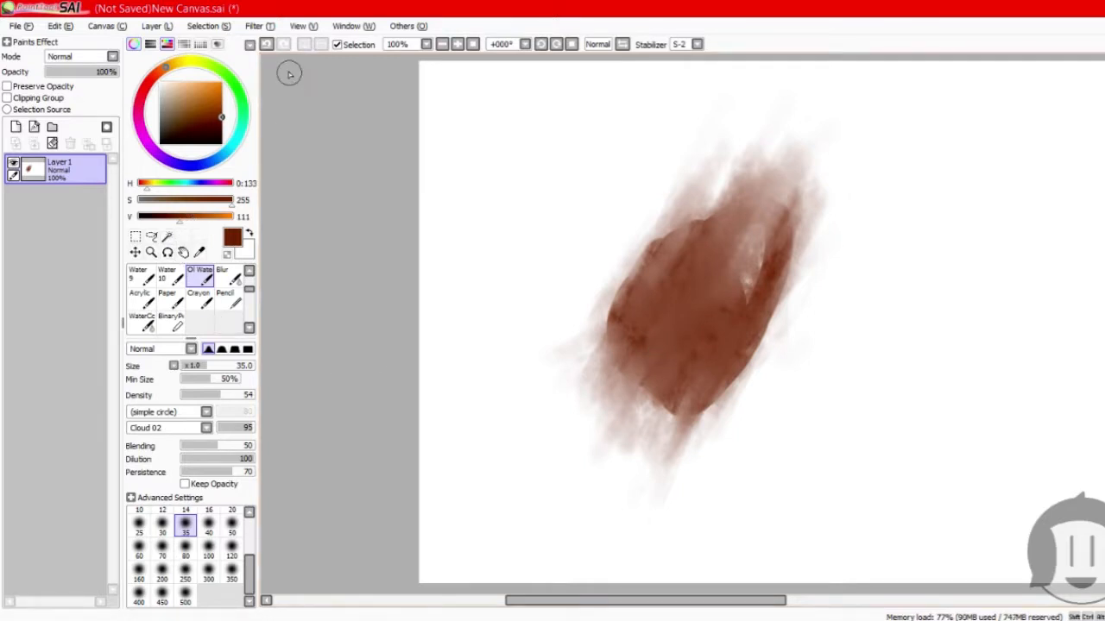
pyautogui.click(278, 44)
pyautogui.click(278, 45)
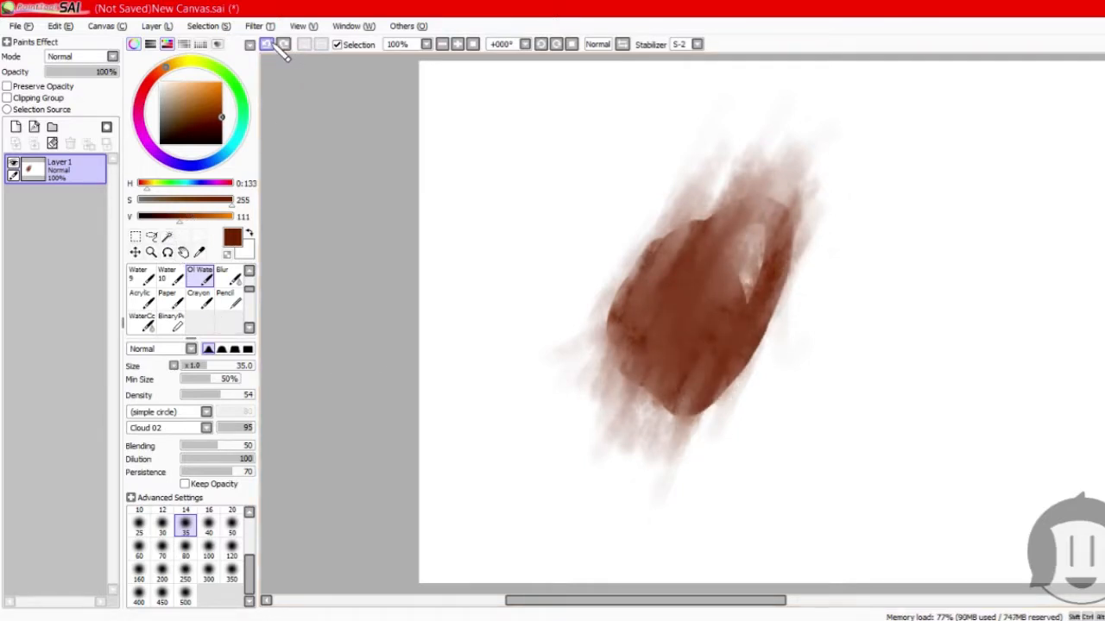
pyautogui.click(278, 45)
pyautogui.click(278, 45)
pyautogui.click(277, 45)
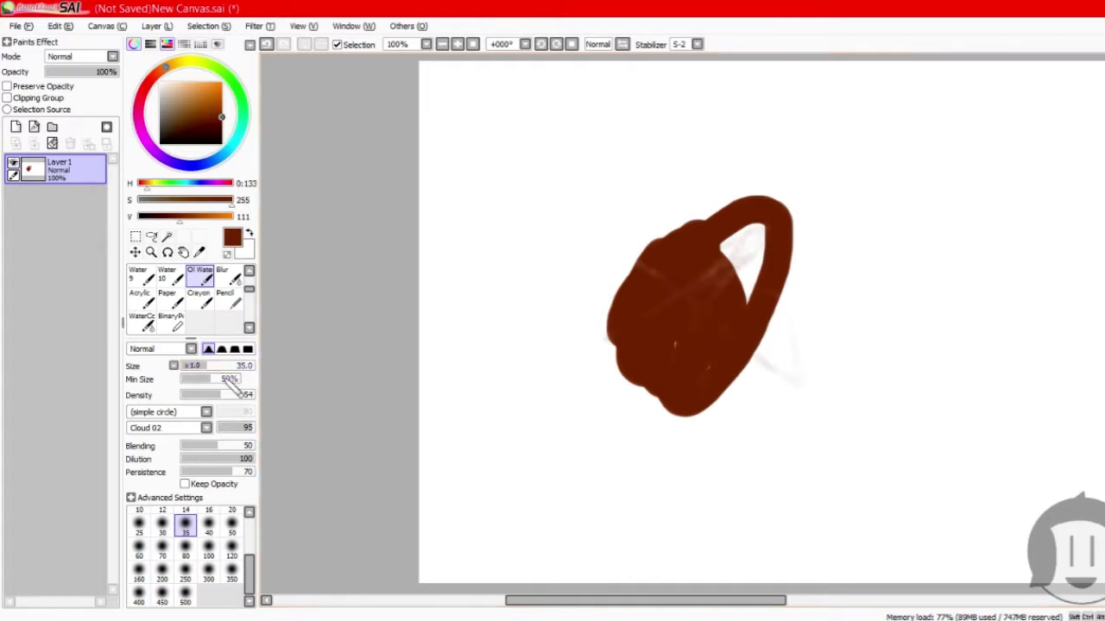
# Set the Oil Water brush to the second-softest edge shape and smear the blob's edges outward.
pyautogui.click(221, 348)
pyautogui.moveTo(606, 249)
pyautogui.mouseDown()
pyautogui.moveTo(736, 299)
pyautogui.moveTo(663, 303)
pyautogui.moveTo(695, 330)
pyautogui.moveTo(736, 444)
pyautogui.moveTo(649, 405)
pyautogui.moveTo(707, 276)
pyautogui.moveTo(752, 238)
pyautogui.moveTo(748, 276)
pyautogui.moveTo(857, 322)
pyautogui.moveTo(600, 385)
pyautogui.moveTo(674, 334)
pyautogui.moveTo(672, 420)
pyautogui.moveTo(692, 382)
pyautogui.moveTo(660, 435)
pyautogui.moveTo(644, 369)
pyautogui.moveTo(730, 307)
pyautogui.moveTo(724, 230)
pyautogui.moveTo(672, 285)
pyautogui.moveTo(686, 214)
pyautogui.moveTo(734, 238)
pyautogui.moveTo(694, 257)
pyautogui.moveTo(732, 226)
pyautogui.moveTo(560, 401)
pyautogui.moveTo(669, 379)
pyautogui.moveTo(620, 392)
pyautogui.moveTo(649, 390)
pyautogui.mouseUp()
pyautogui.moveTo(691, 461)
pyautogui.mouseDown()
pyautogui.moveTo(816, 238)
pyautogui.moveTo(717, 301)
pyautogui.moveTo(693, 232)
pyautogui.moveTo(804, 226)
pyautogui.moveTo(699, 250)
pyautogui.moveTo(638, 397)
pyautogui.moveTo(729, 363)
pyautogui.mouseUp()
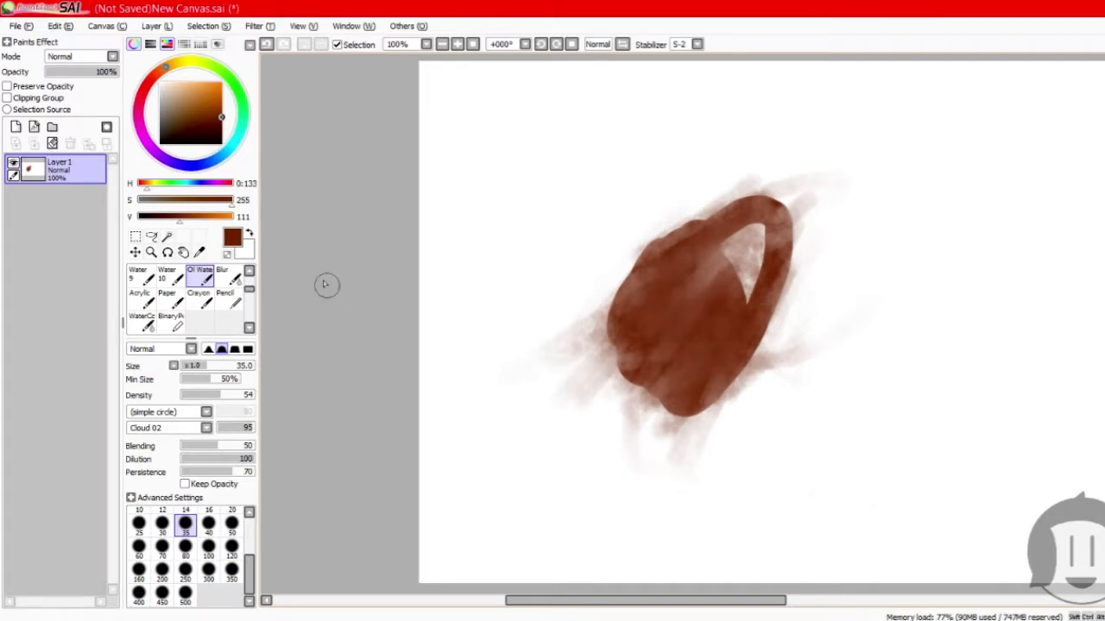
# Scribble a thin line in the white area above and left of the blob with the Pencil at size 1.
pyautogui.click(226, 298)
pyautogui.moveTo(537, 147)
pyautogui.mouseDown()
pyautogui.moveTo(540, 192)
pyautogui.moveTo(512, 211)
pyautogui.moveTo(609, 132)
pyautogui.mouseUp()
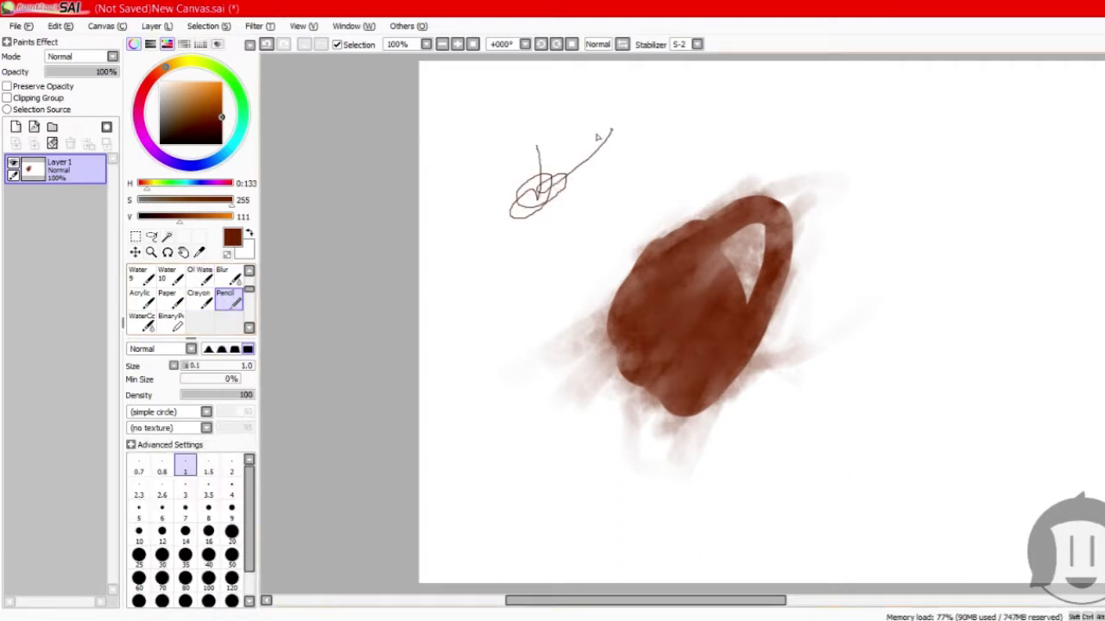
# Soften the blob with the Blur brush at size 53 and smear its edges with the Oil Water brush at size 35.
pyautogui.click(228, 277)
pyautogui.moveTo(622, 326)
pyautogui.mouseDown()
pyautogui.moveTo(902, 298)
pyautogui.moveTo(553, 287)
pyautogui.moveTo(719, 296)
pyautogui.moveTo(849, 278)
pyautogui.moveTo(724, 277)
pyautogui.moveTo(710, 266)
pyautogui.moveTo(697, 287)
pyautogui.moveTo(706, 272)
pyautogui.moveTo(760, 282)
pyautogui.moveTo(696, 416)
pyautogui.moveTo(786, 292)
pyautogui.moveTo(671, 350)
pyautogui.moveTo(718, 340)
pyautogui.moveTo(613, 420)
pyautogui.moveTo(590, 413)
pyautogui.moveTo(645, 396)
pyautogui.moveTo(654, 314)
pyautogui.moveTo(615, 325)
pyautogui.mouseUp()
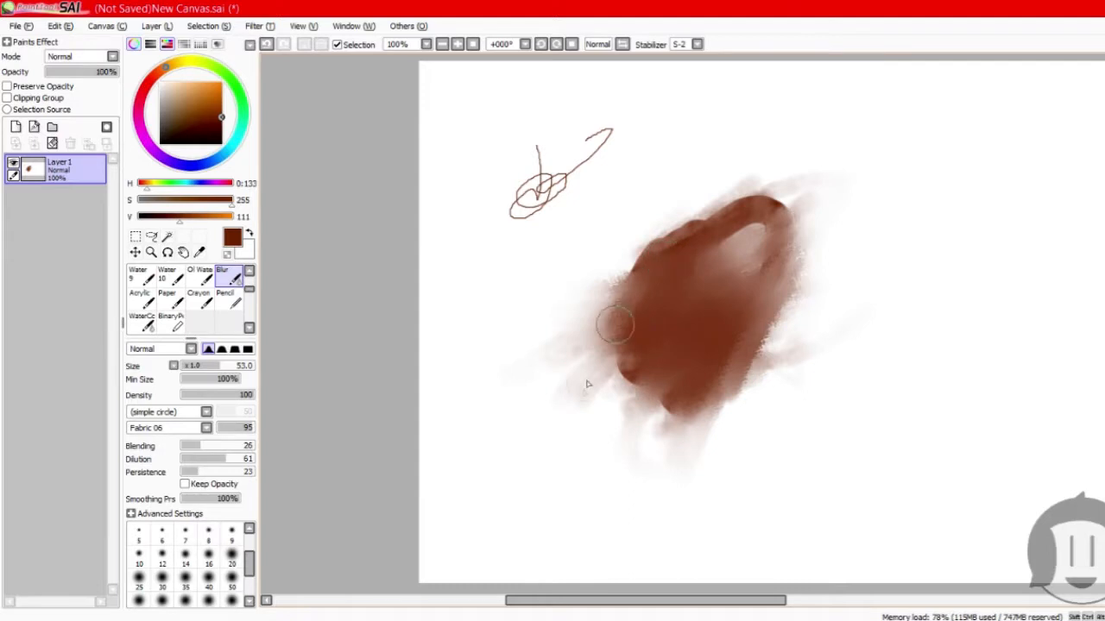
pyautogui.click(199, 275)
pyautogui.moveTo(615, 237)
pyautogui.mouseDown()
pyautogui.moveTo(764, 226)
pyautogui.moveTo(673, 351)
pyautogui.moveTo(671, 331)
pyautogui.moveTo(647, 414)
pyautogui.moveTo(776, 199)
pyautogui.moveTo(812, 293)
pyautogui.moveTo(607, 276)
pyautogui.mouseUp()
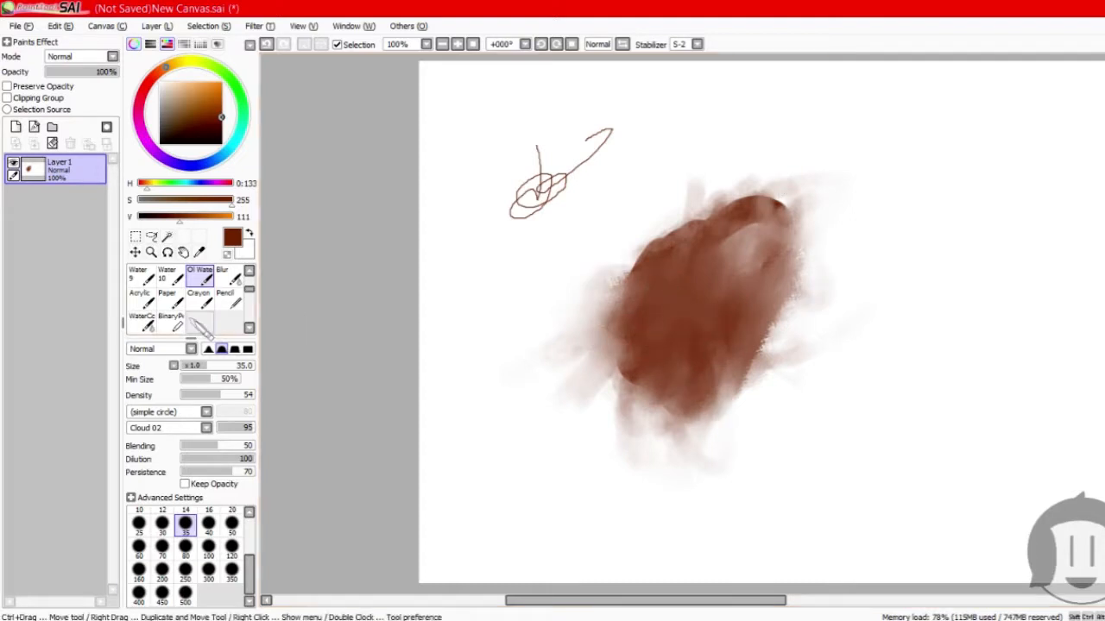
# Draw thin looping lines across and around the blob with the Paper brush at size 0.5.
pyautogui.click(167, 296)
pyautogui.moveTo(574, 377)
pyautogui.mouseDown()
pyautogui.moveTo(794, 439)
pyautogui.moveTo(644, 325)
pyautogui.mouseUp()
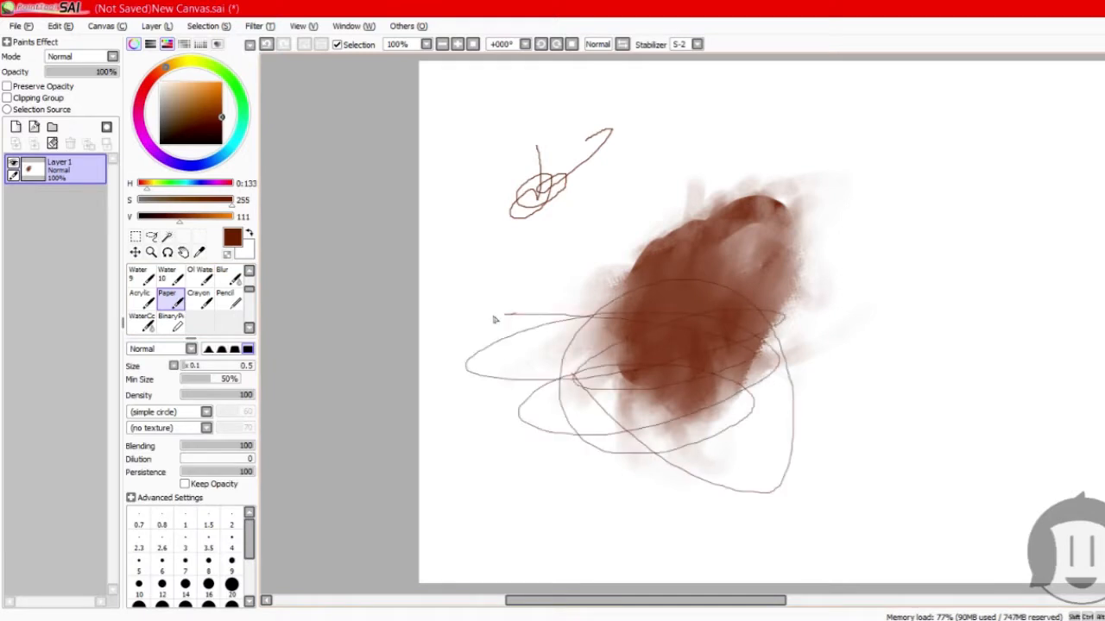
pyautogui.moveTo(663, 283)
pyautogui.mouseDown()
pyautogui.moveTo(703, 212)
pyautogui.moveTo(1005, 269)
pyautogui.moveTo(926, 173)
pyautogui.moveTo(920, 248)
pyautogui.moveTo(877, 285)
pyautogui.moveTo(780, 258)
pyautogui.mouseUp()
pyautogui.scroll(-2, 682, 302)
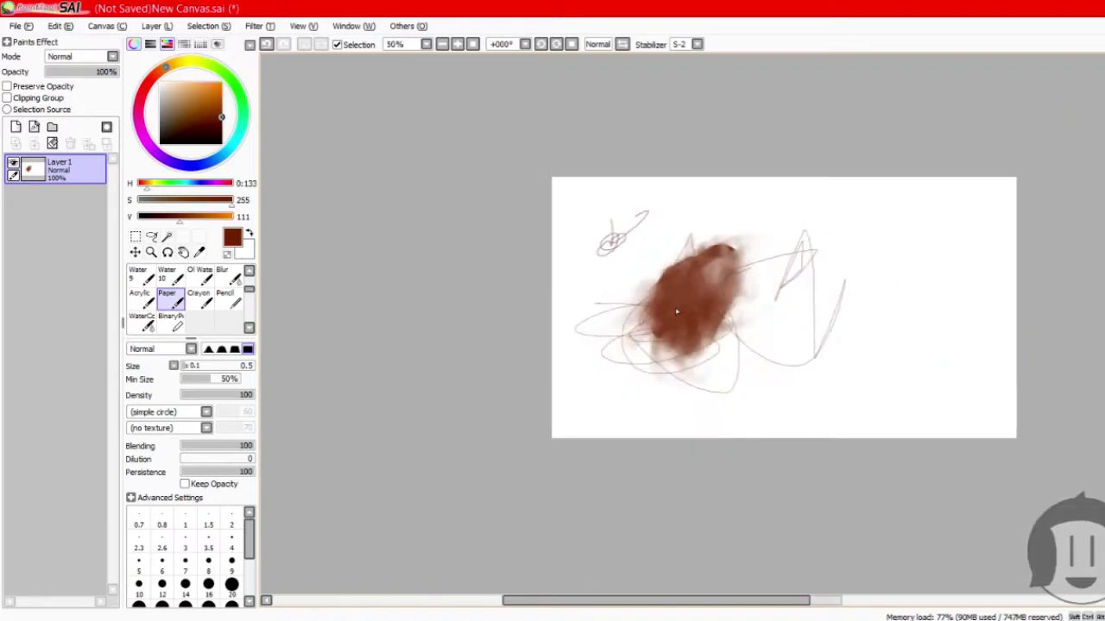
pyautogui.scroll(7, 676, 308)
pyautogui.scroll(2, 624, 302)
pyautogui.moveTo(548, 284)
pyautogui.mouseDown()
pyautogui.moveTo(545, 236)
pyautogui.moveTo(459, 266)
pyautogui.moveTo(259, 143)
pyautogui.mouseUp()
# Draw thicker loops left of the blob with the Paper brush at size 7.
pyautogui.click(184, 561)
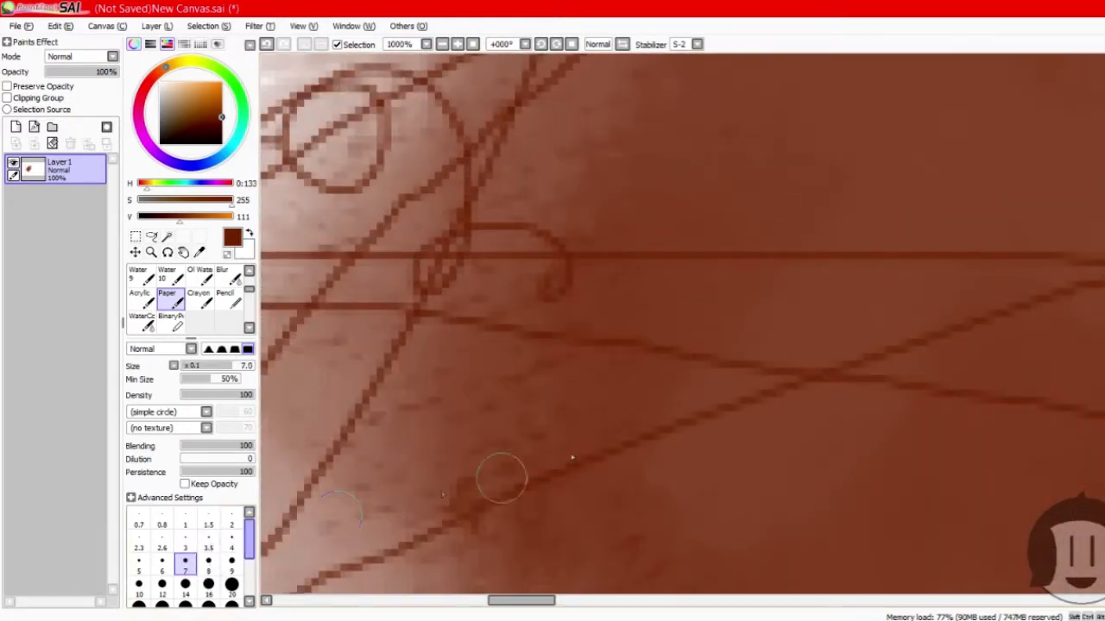
pyautogui.scroll(-3, 671, 397)
pyautogui.moveTo(440, 200)
pyautogui.mouseDown()
pyautogui.moveTo(456, 245)
pyautogui.moveTo(311, 172)
pyautogui.moveTo(445, 241)
pyautogui.mouseUp()
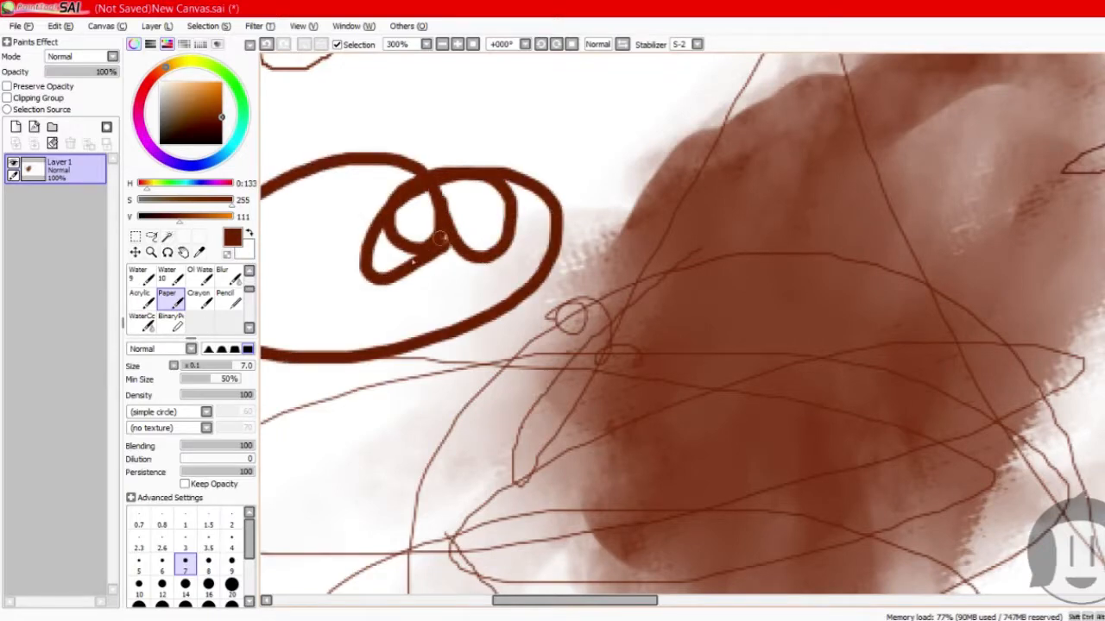
# Scribble thin hard-edged lines above the blob with the Binary pen at size 1.
pyautogui.click(171, 321)
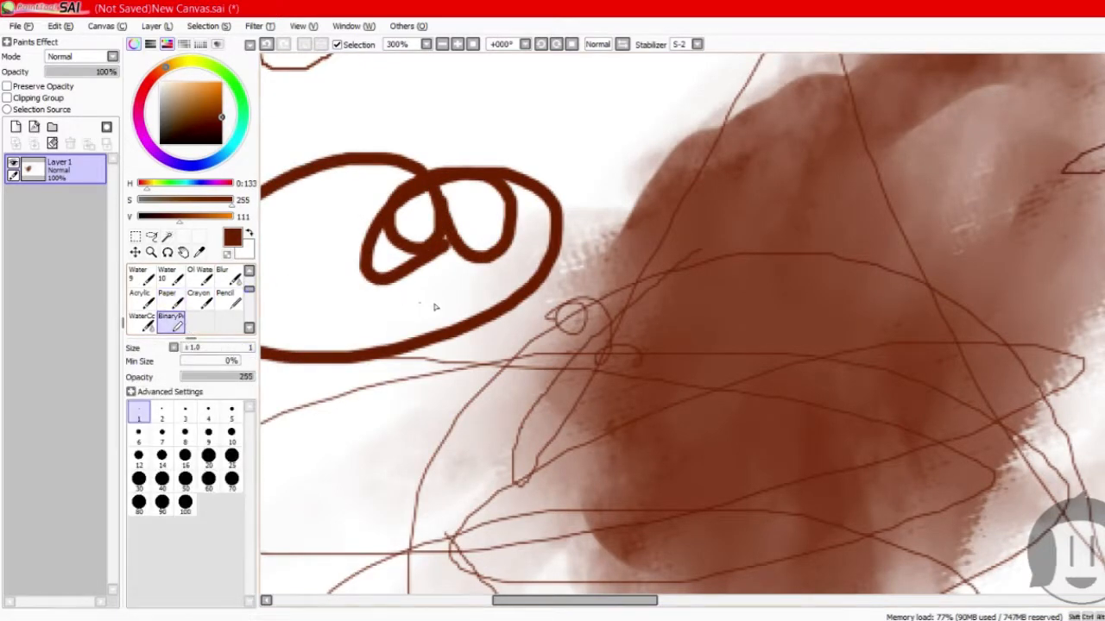
pyautogui.scroll(1, 572, 328)
pyautogui.scroll(-3, 597, 345)
pyautogui.scroll(-1, 597, 345)
pyautogui.scroll(2, 742, 276)
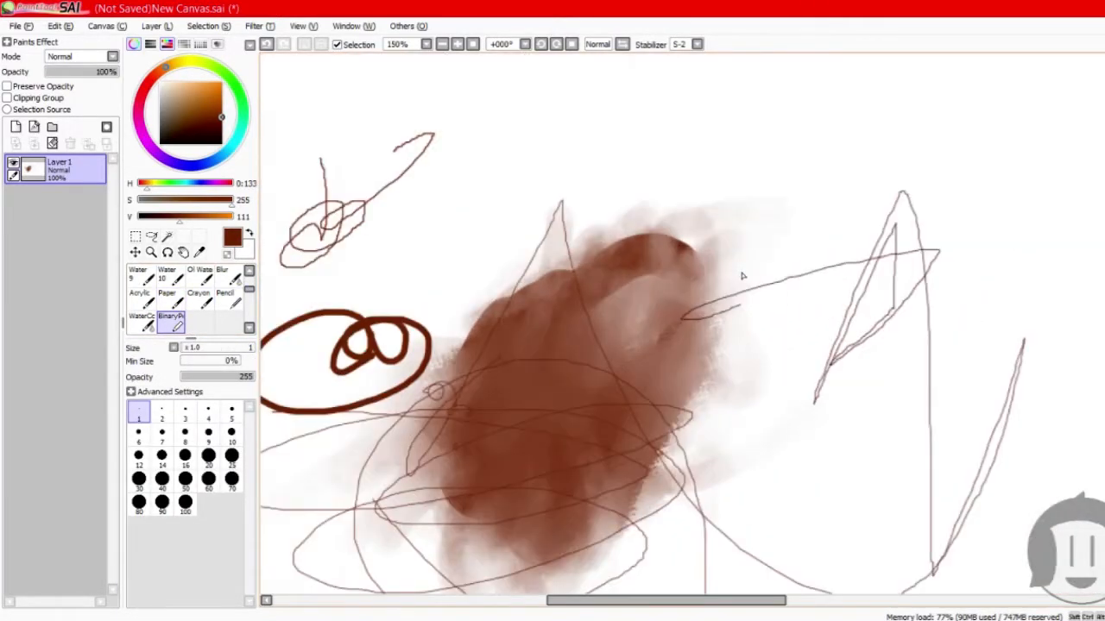
pyautogui.moveTo(768, 186)
pyautogui.mouseDown()
pyautogui.moveTo(682, 283)
pyautogui.moveTo(668, 270)
pyautogui.moveTo(661, 198)
pyautogui.moveTo(602, 181)
pyautogui.mouseUp()
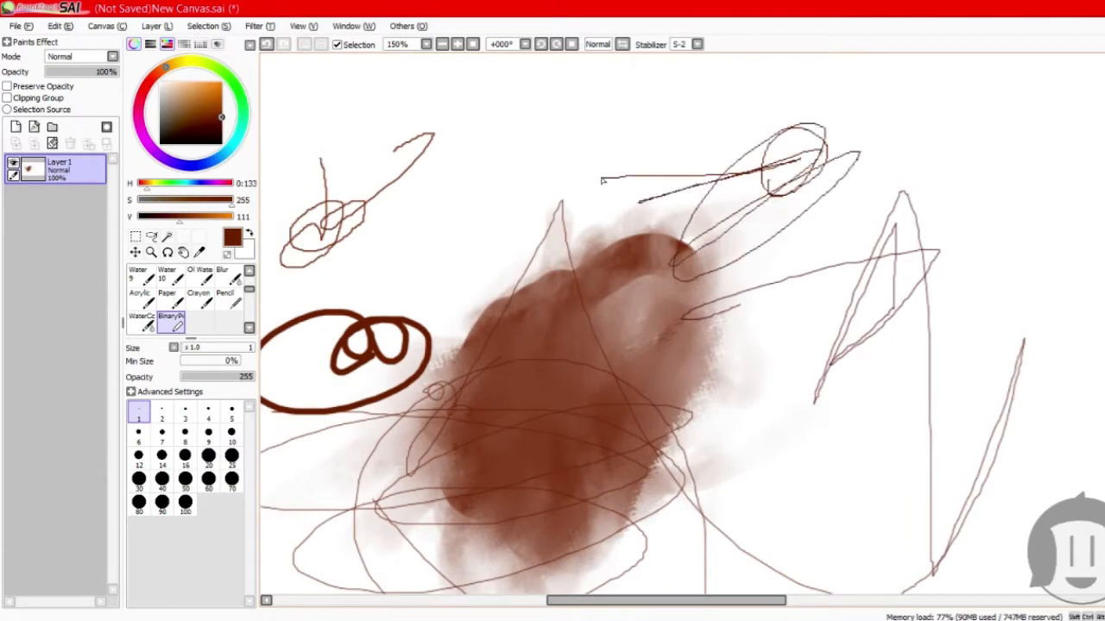
pyautogui.moveTo(468, 112); pyautogui.dragTo(557, 154)
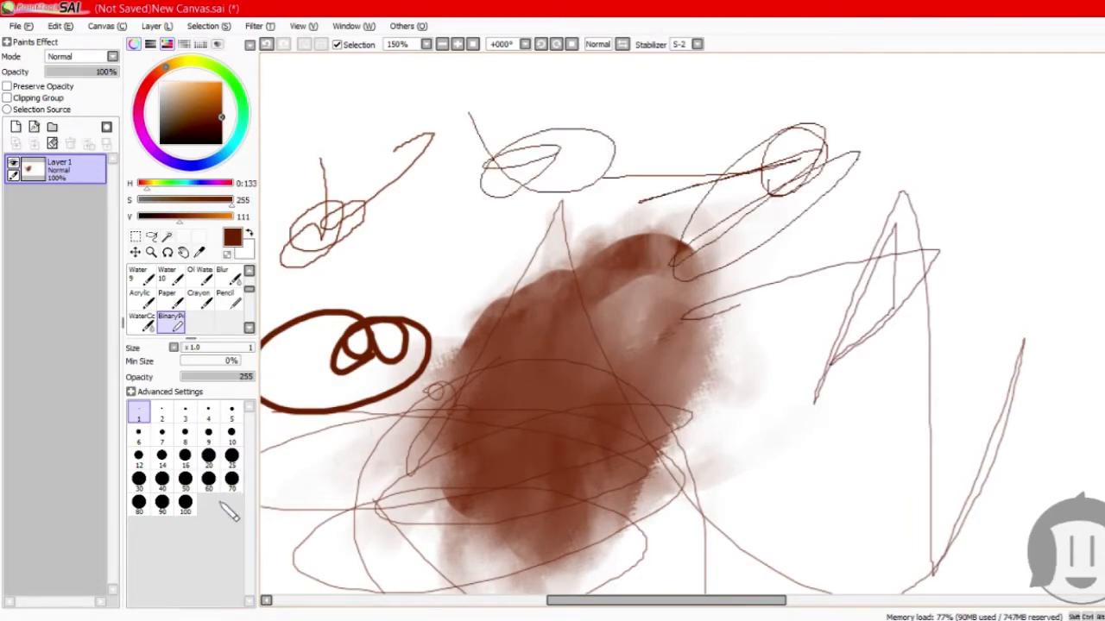
# Stamp a dot and paint a solid shape beside the blob with the Binary pen at size 100, checking the dot's edge at 800% zoom.
pyautogui.click(184, 505)
pyautogui.click(469, 238)
pyautogui.scroll(-1, 512, 255)
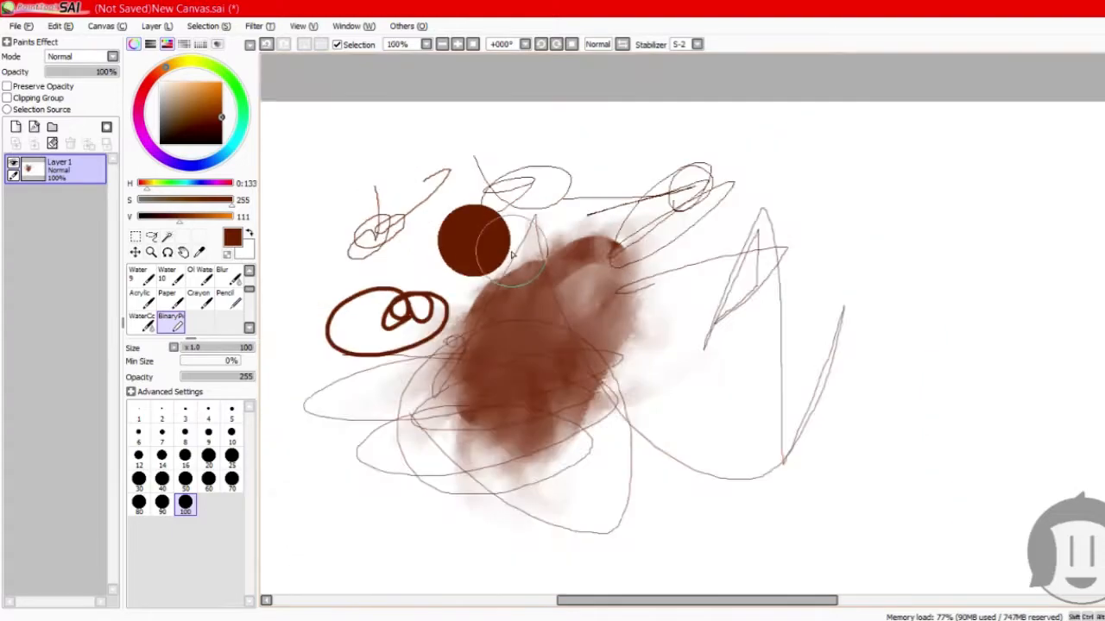
pyautogui.scroll(4, 512, 254)
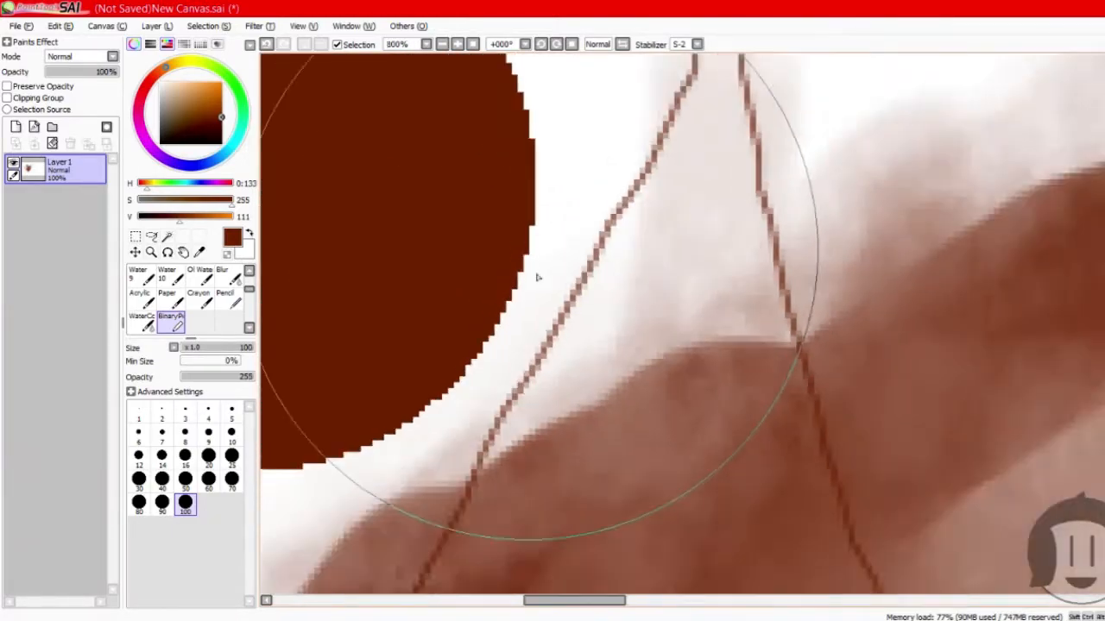
pyautogui.scroll(-5, 537, 277)
pyautogui.moveTo(794, 371)
pyautogui.mouseDown()
pyautogui.moveTo(805, 383)
pyautogui.moveTo(786, 353)
pyautogui.moveTo(751, 399)
pyautogui.mouseUp()
pyautogui.scroll(-1, 173, 302)
# Paint thick curved strokes over the upper-left scribbles with the WaterColor brush at size 50 and inspect their edges up close.
pyautogui.click(141, 296)
pyautogui.moveTo(340, 86)
pyautogui.mouseDown()
pyautogui.moveTo(424, 176)
pyautogui.moveTo(475, 336)
pyautogui.moveTo(495, 230)
pyautogui.moveTo(553, 183)
pyautogui.mouseUp()
pyautogui.scroll(2, 583, 272)
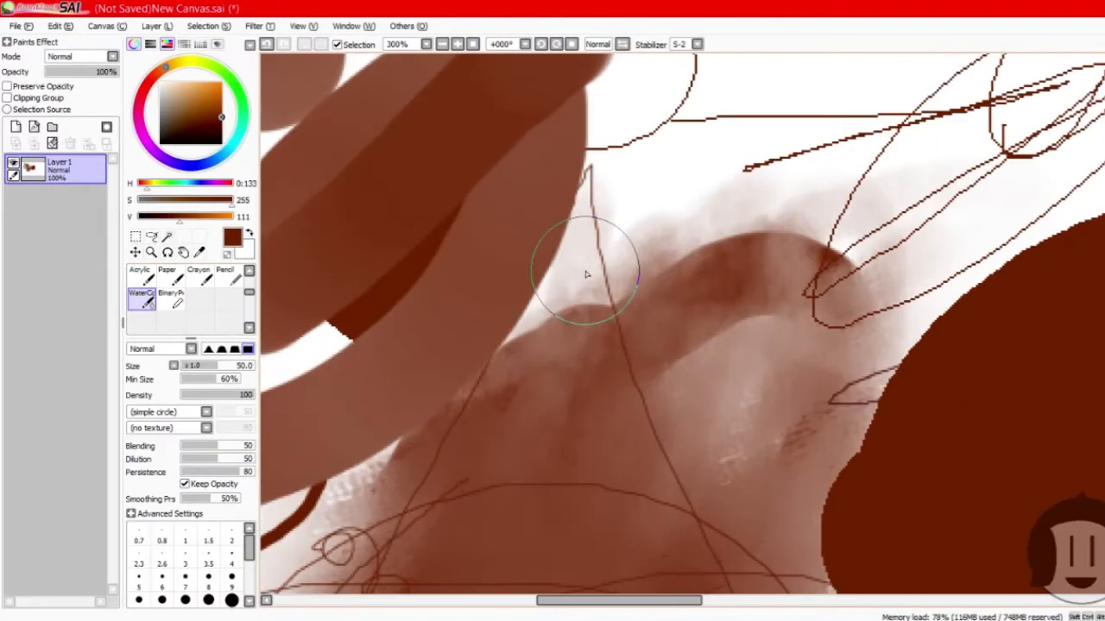
pyautogui.scroll(-5, 586, 273)
pyautogui.scroll(3, 551, 324)
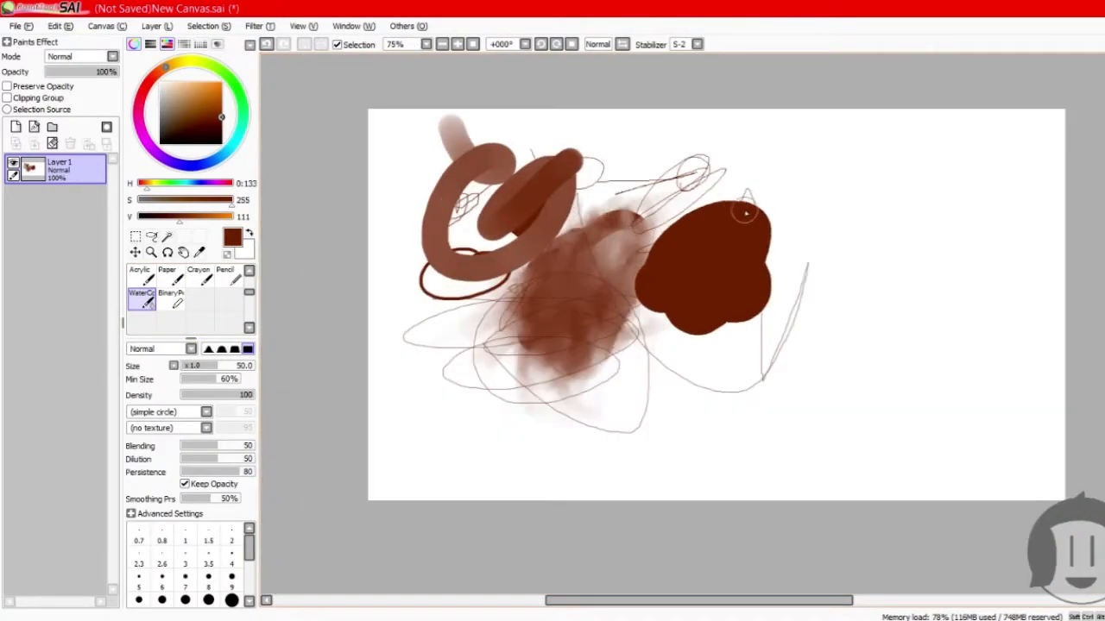
# Paint a short curved stroke right of the solid shape with the Water brush at size 35.
pyautogui.scroll(3, 199, 302)
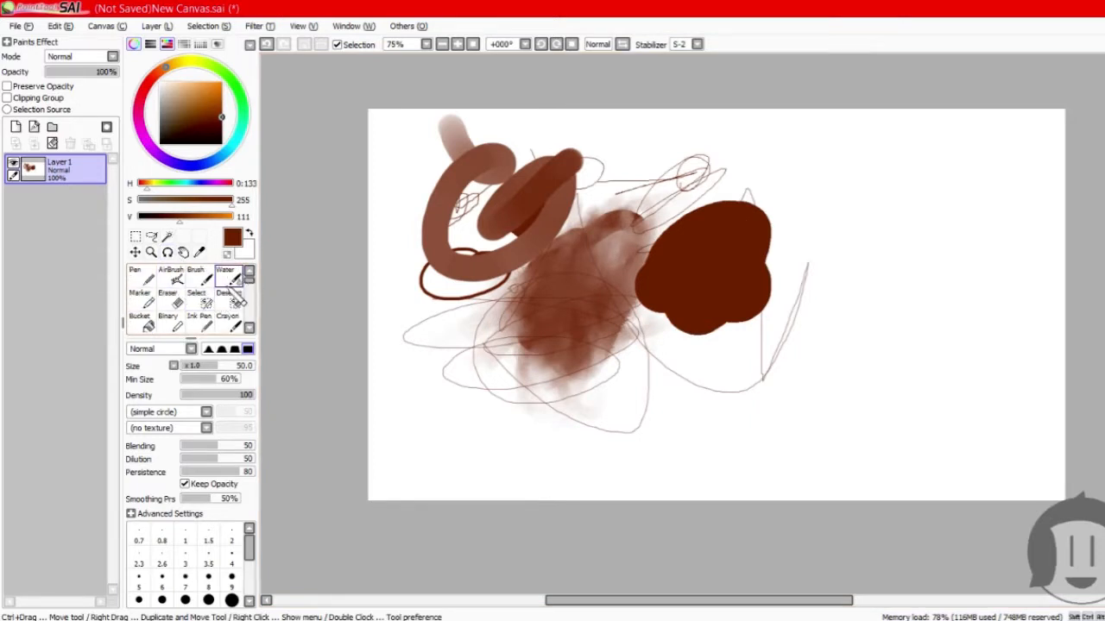
pyautogui.click(235, 278)
pyautogui.moveTo(807, 255); pyautogui.dragTo(894, 364)
# Paint long overlapping strokes around the right side and lower part of the canvas with the WaterColor brush at size 50.
pyautogui.scroll(-3, 195, 302)
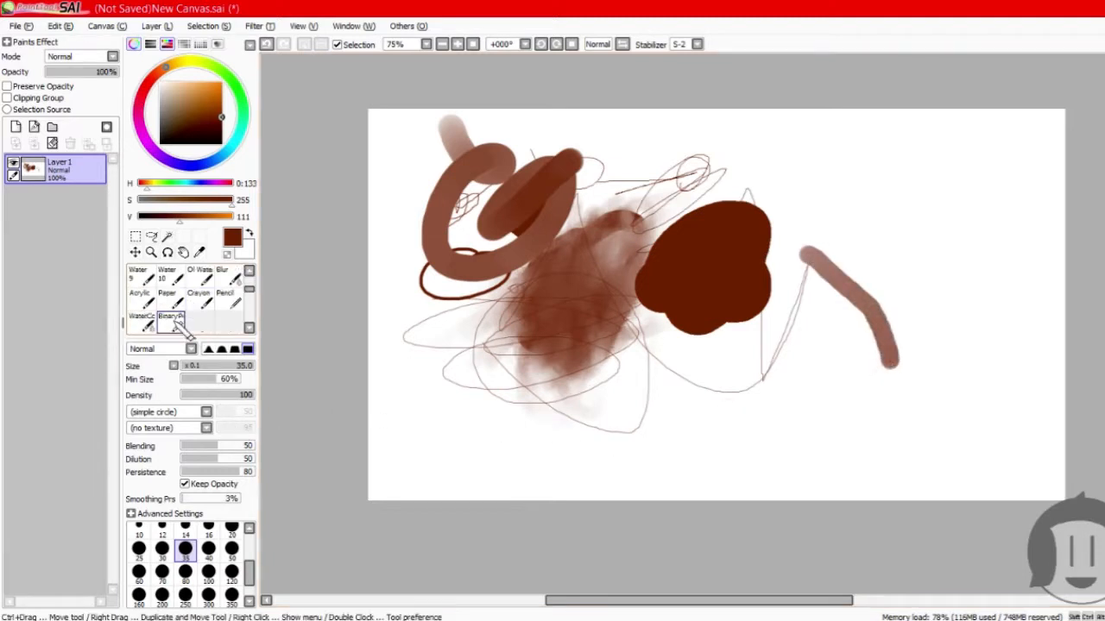
pyautogui.click(142, 321)
pyautogui.moveTo(632, 400)
pyautogui.mouseDown()
pyautogui.moveTo(732, 449)
pyautogui.moveTo(840, 454)
pyautogui.moveTo(927, 411)
pyautogui.moveTo(1046, 321)
pyautogui.moveTo(1017, 314)
pyautogui.moveTo(1021, 363)
pyautogui.moveTo(763, 177)
pyautogui.moveTo(779, 147)
pyautogui.mouseUp()
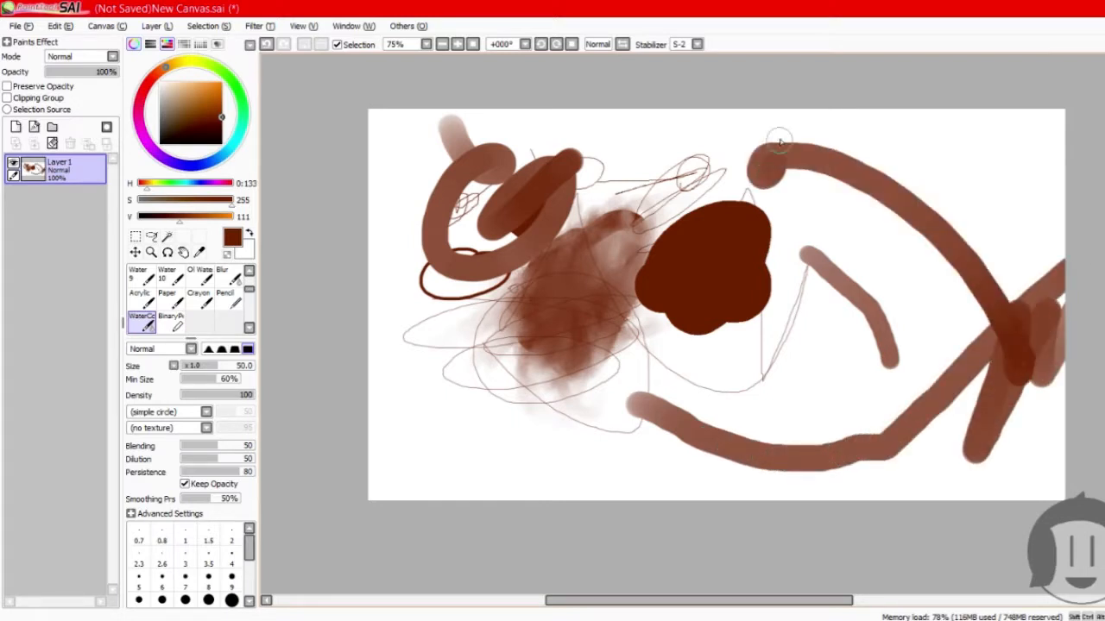
pyautogui.moveTo(906, 119); pyautogui.dragTo(1067, 209)
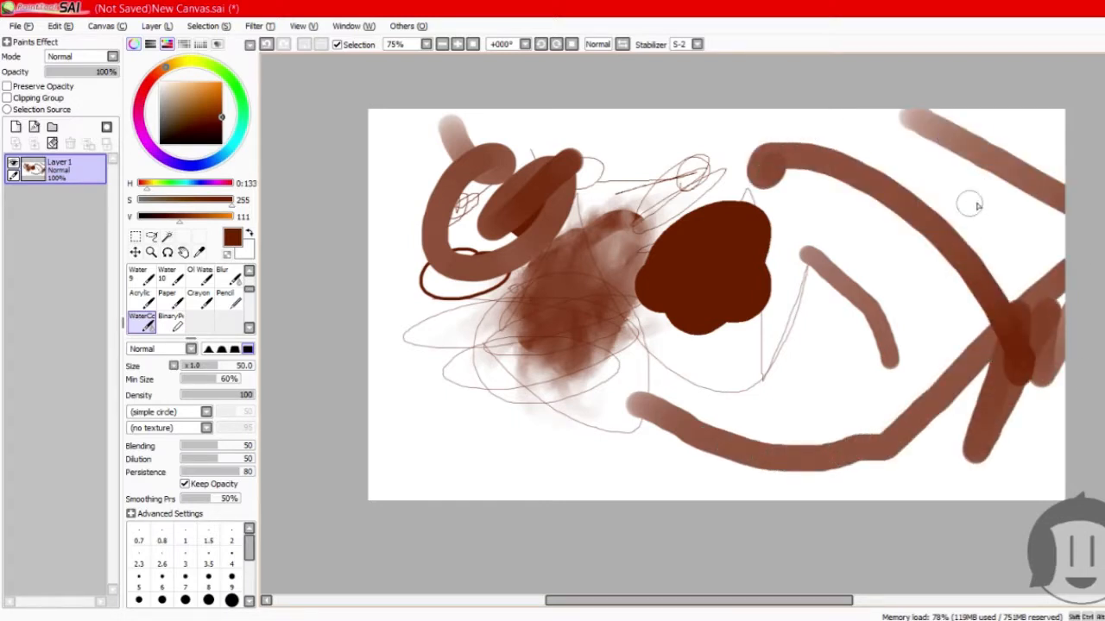
pyautogui.moveTo(383, 389); pyautogui.dragTo(703, 553)
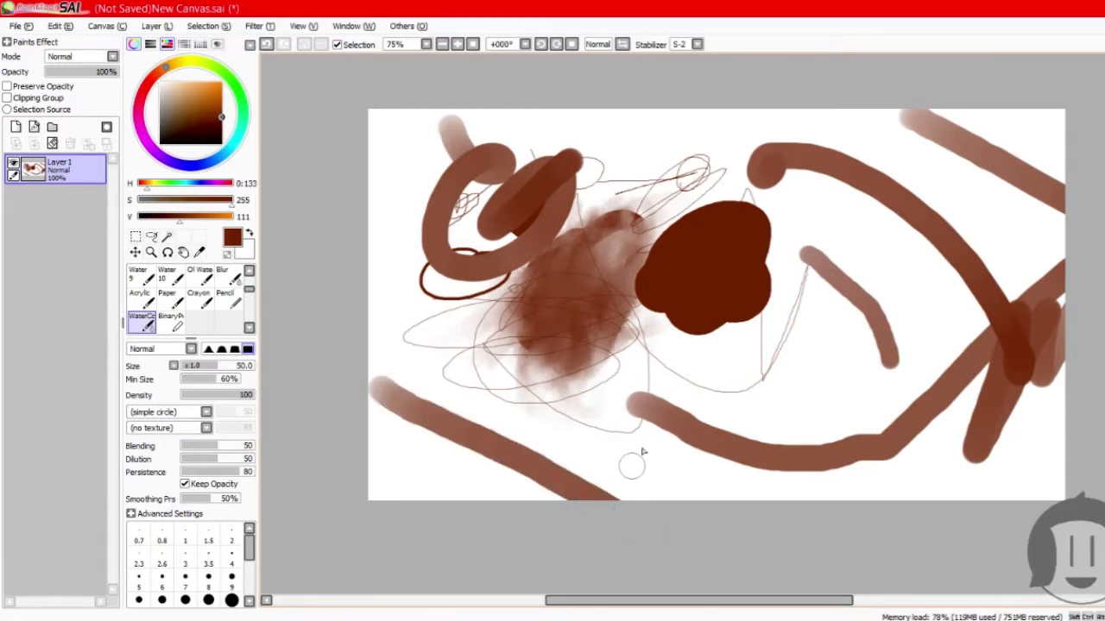
pyautogui.moveTo(653, 407)
pyautogui.mouseDown()
pyautogui.moveTo(824, 455)
pyautogui.moveTo(608, 402)
pyautogui.moveTo(694, 432)
pyautogui.moveTo(880, 448)
pyautogui.moveTo(768, 460)
pyautogui.moveTo(460, 366)
pyautogui.mouseUp()
pyautogui.moveTo(748, 464)
pyautogui.mouseDown()
pyautogui.moveTo(418, 367)
pyautogui.moveTo(334, 315)
pyautogui.mouseUp()
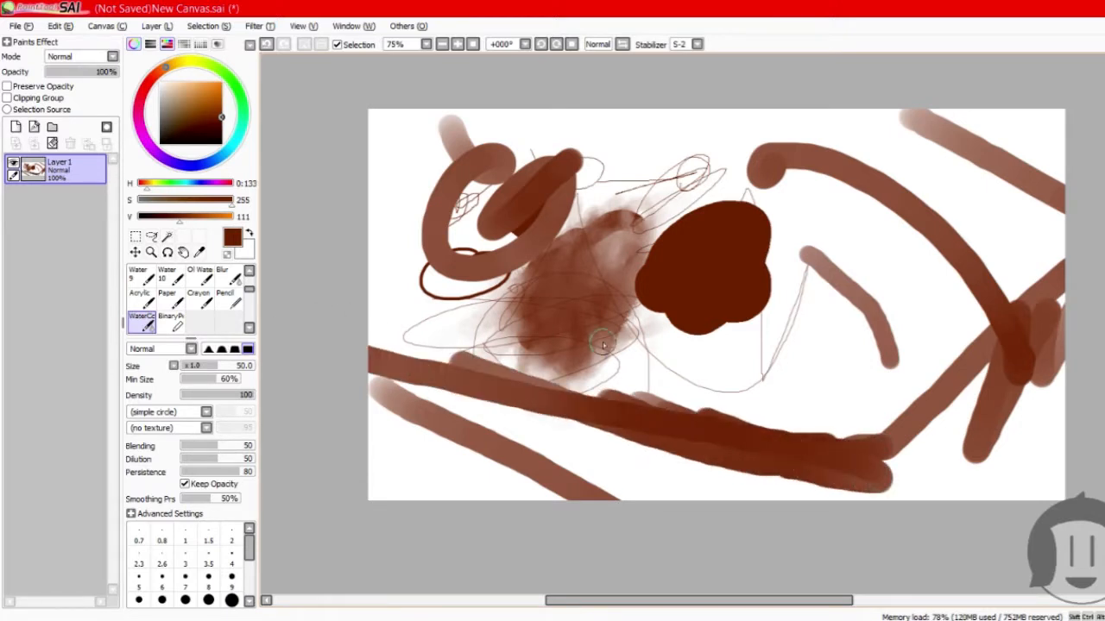
# Paint a row of overlapping vertical strokes below the solid shape down past the canvas edge with the WaterColor brush at size 50.
pyautogui.moveTo(617, 341); pyautogui.dragTo(776, 586)
pyautogui.moveTo(692, 362); pyautogui.dragTo(700, 518)
pyautogui.moveTo(740, 356); pyautogui.dragTo(741, 530)
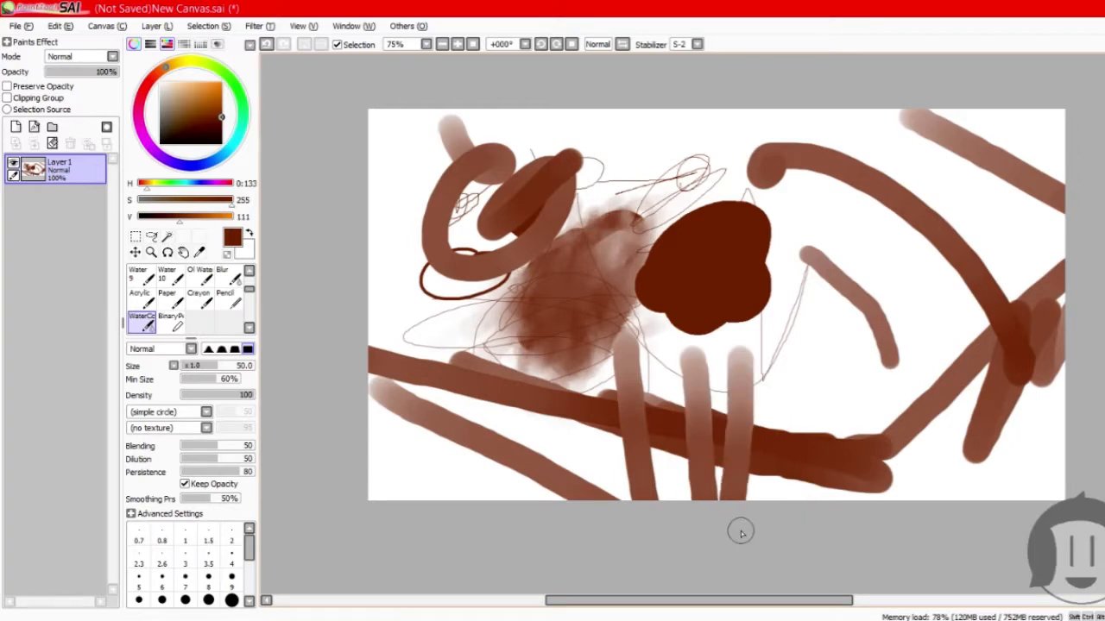
pyautogui.moveTo(658, 354); pyautogui.dragTo(653, 587)
pyautogui.moveTo(671, 366); pyautogui.dragTo(665, 532)
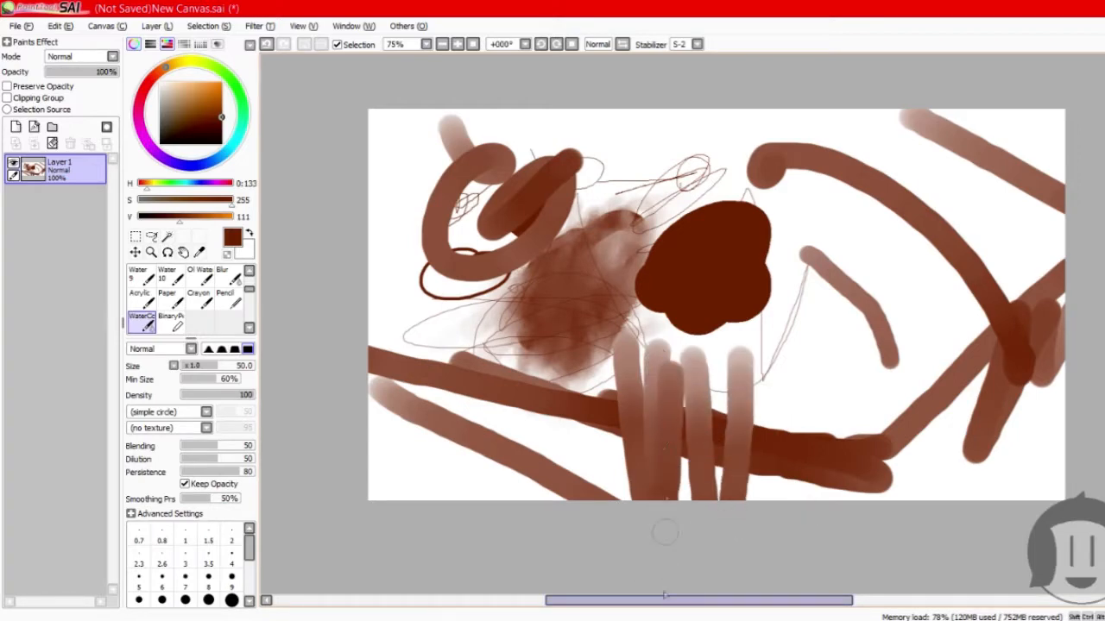
pyautogui.moveTo(679, 371); pyautogui.dragTo(684, 513)
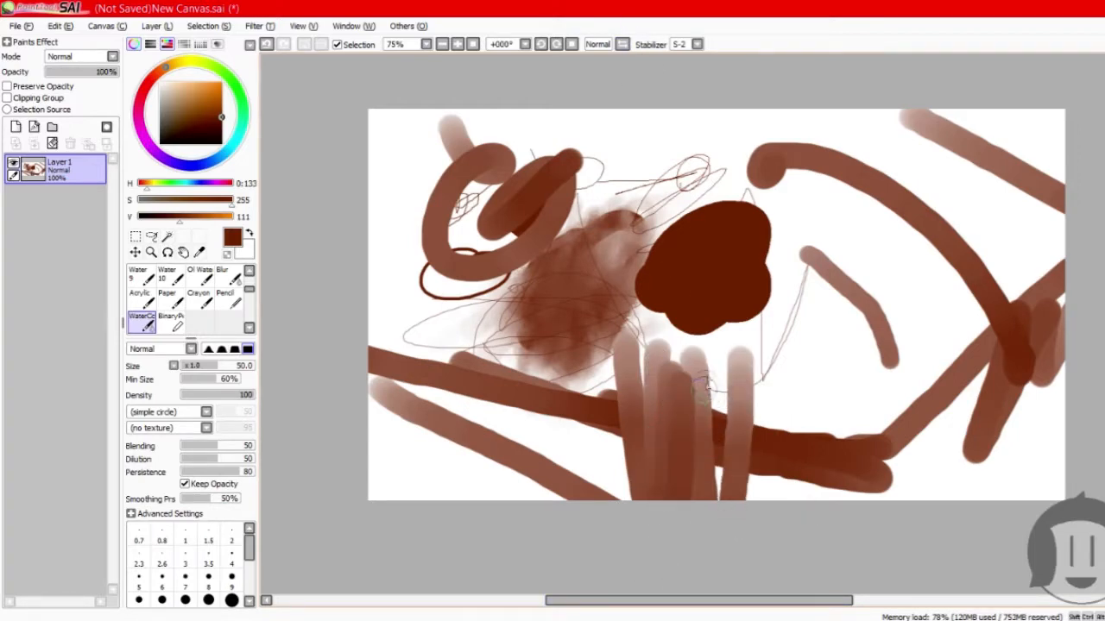
pyautogui.moveTo(718, 352); pyautogui.dragTo(653, 522)
# Paint long diagonal strokes crossing the vertical ones, plus one stroke down from the blob, with the WaterColor brush.
pyautogui.moveTo(569, 320); pyautogui.dragTo(716, 498)
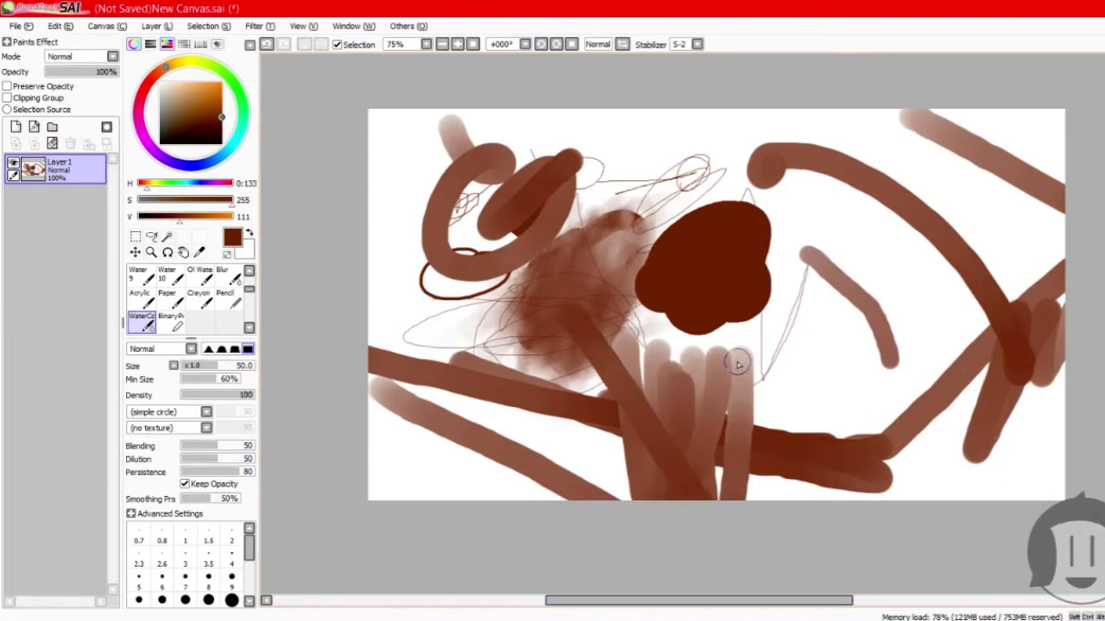
pyautogui.moveTo(913, 244); pyautogui.dragTo(552, 498)
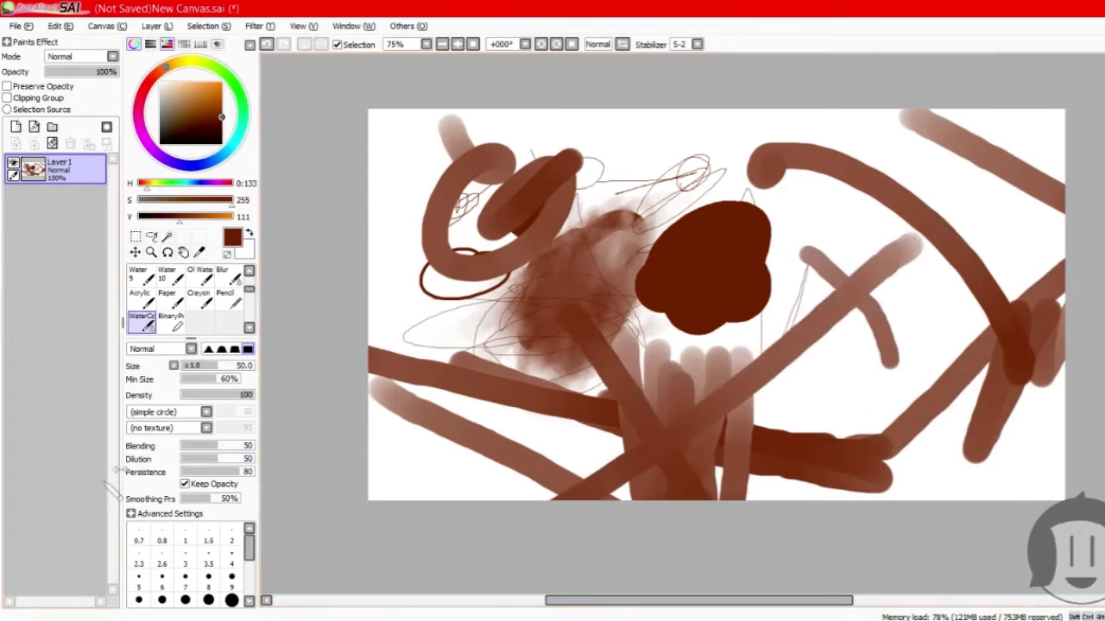
pyautogui.moveTo(509, 296); pyautogui.dragTo(910, 488)
pyautogui.moveTo(578, 292)
pyautogui.mouseDown()
pyautogui.moveTo(574, 496)
pyautogui.moveTo(560, 553)
pyautogui.mouseUp()
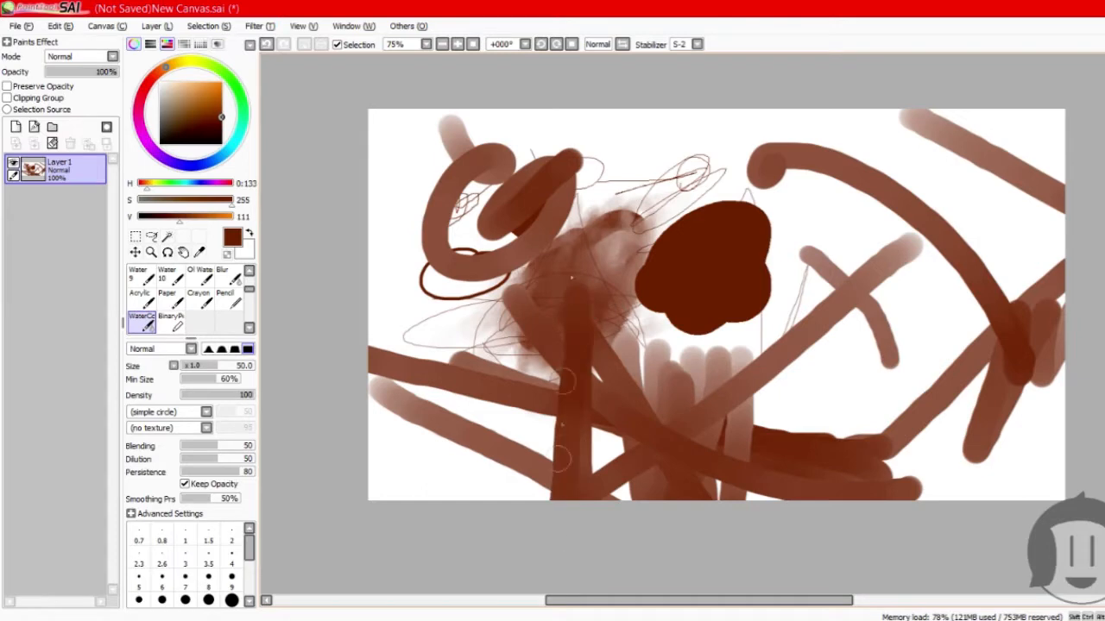
# Layer further WaterColor strokes over the blob and the solid shape, pulling the dark color down and outward.
pyautogui.moveTo(584, 251); pyautogui.dragTo(598, 501)
pyautogui.moveTo(601, 332); pyautogui.dragTo(598, 509)
pyautogui.moveTo(632, 257); pyautogui.dragTo(621, 496)
pyautogui.moveTo(642, 250); pyautogui.dragTo(628, 397)
pyautogui.moveTo(649, 194); pyautogui.dragTo(643, 405)
pyautogui.moveTo(737, 237); pyautogui.dragTo(722, 347)
pyautogui.moveTo(715, 233); pyautogui.dragTo(680, 361)
pyautogui.moveTo(718, 282); pyautogui.dragTo(688, 418)
pyautogui.moveTo(715, 301); pyautogui.dragTo(611, 390)
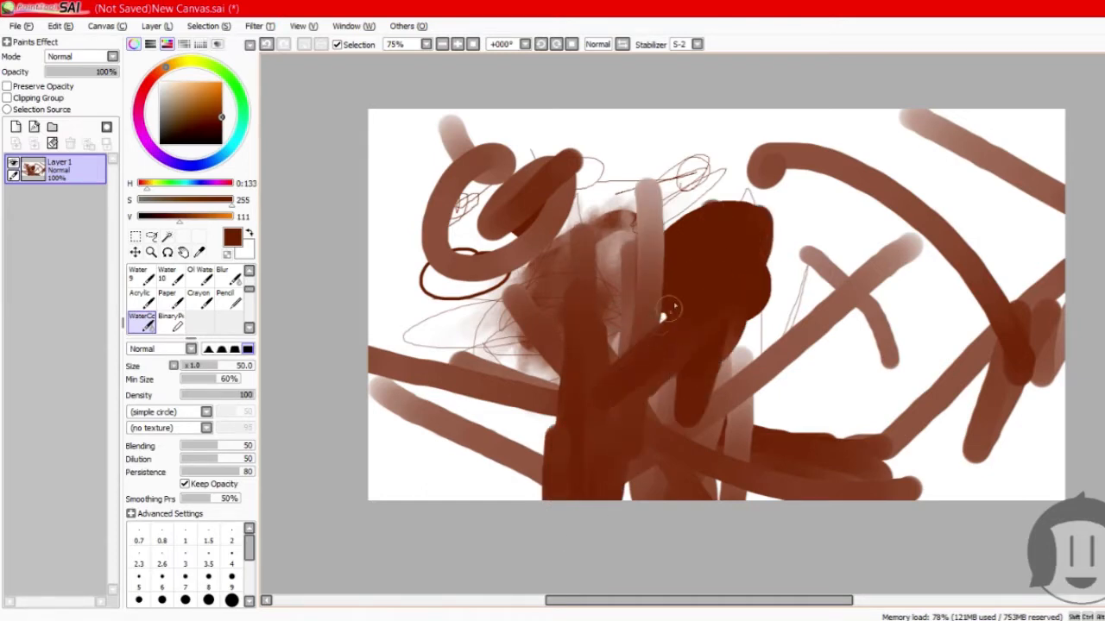
pyautogui.moveTo(694, 316); pyautogui.dragTo(757, 382)
pyautogui.moveTo(749, 320); pyautogui.dragTo(859, 444)
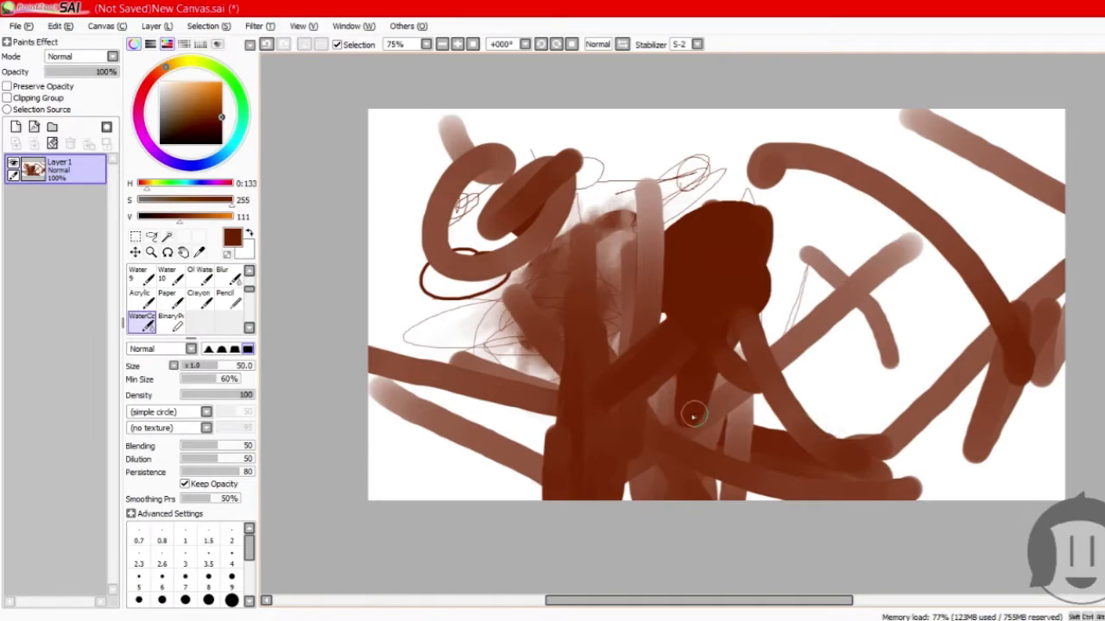
# Clear Layer 1 and paint looping, overlapping WaterColor strokes at size 50 across the blank canvas.
pyautogui.click(51, 144)
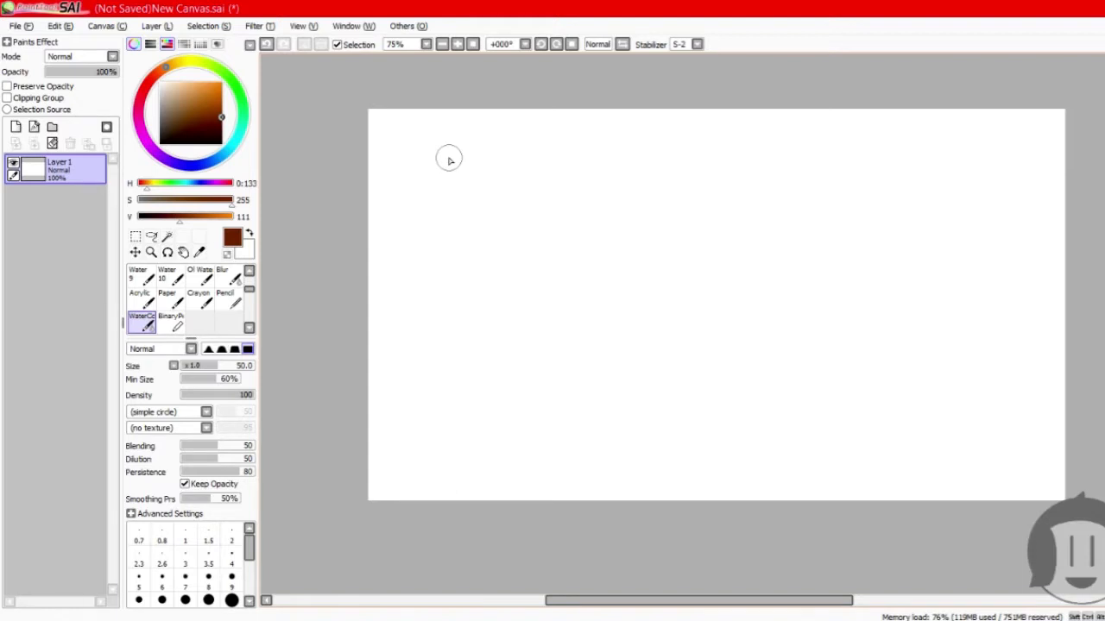
pyautogui.moveTo(707, 444)
pyautogui.mouseDown()
pyautogui.moveTo(726, 471)
pyautogui.moveTo(802, 383)
pyautogui.moveTo(705, 405)
pyautogui.moveTo(625, 280)
pyautogui.moveTo(448, 221)
pyautogui.mouseUp()
pyautogui.moveTo(624, 224)
pyautogui.mouseDown()
pyautogui.moveTo(723, 257)
pyautogui.moveTo(690, 254)
pyautogui.mouseUp()
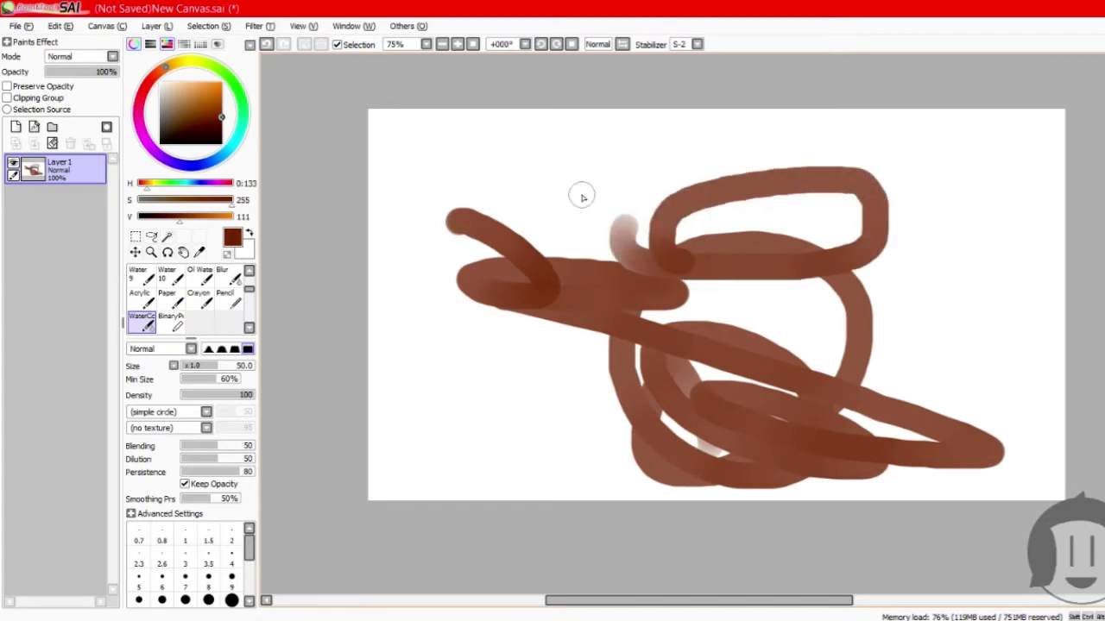
pyautogui.moveTo(581, 195); pyautogui.dragTo(616, 233)
pyautogui.moveTo(616, 234); pyautogui.dragTo(639, 155)
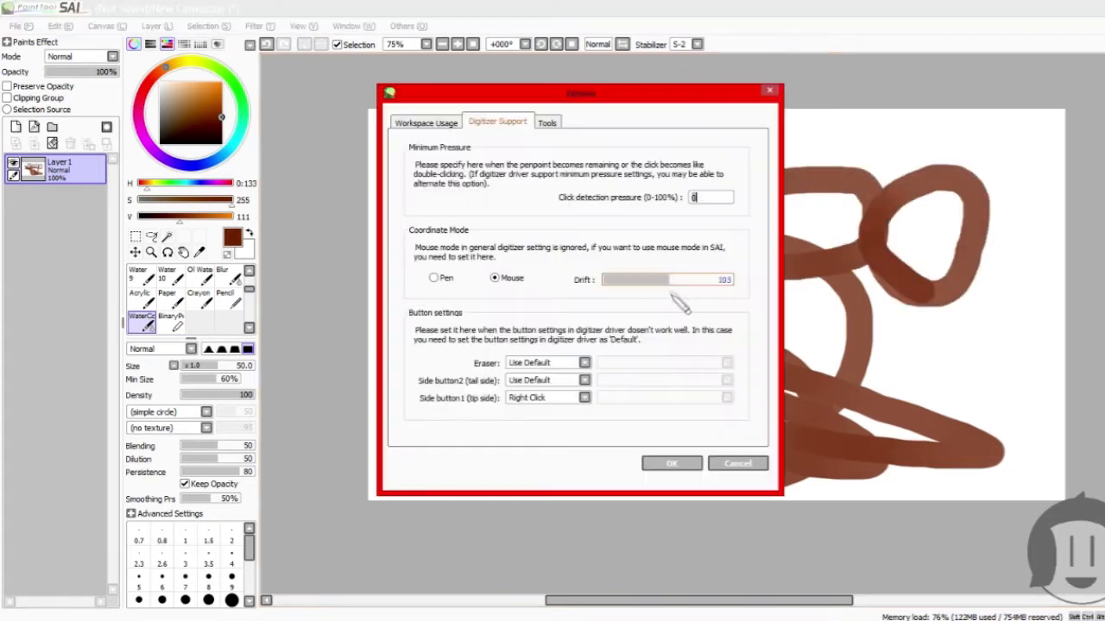
# Set the mouse coordinate mode's drift to 100 in the digitizer options and accept the settings.
pyautogui.moveTo(666, 281); pyautogui.dragTo(671, 287)
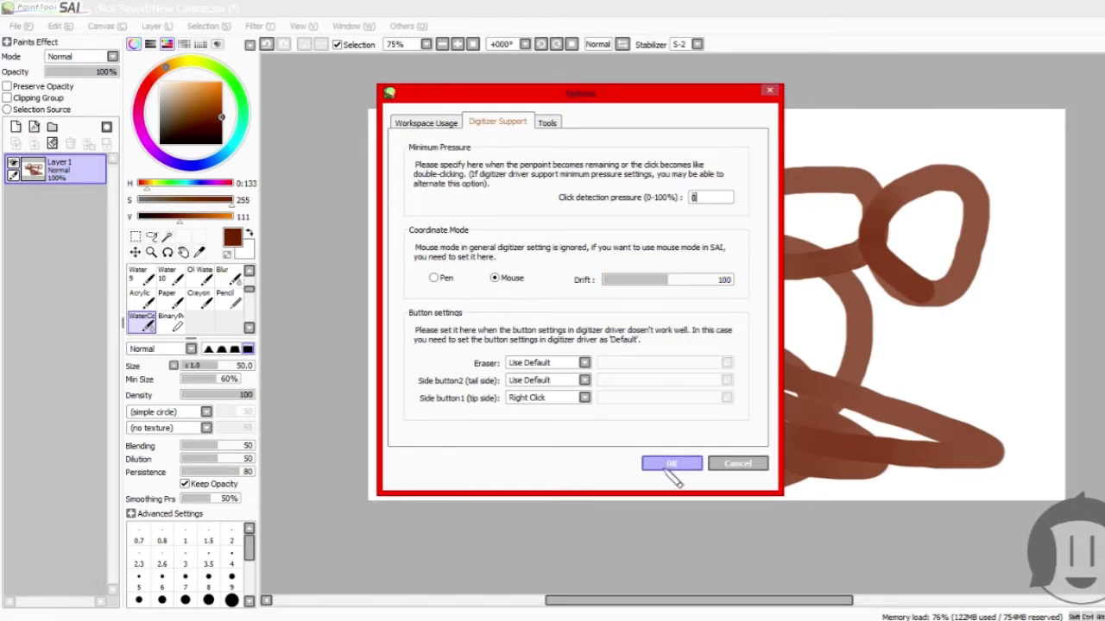
pyautogui.click(670, 465)
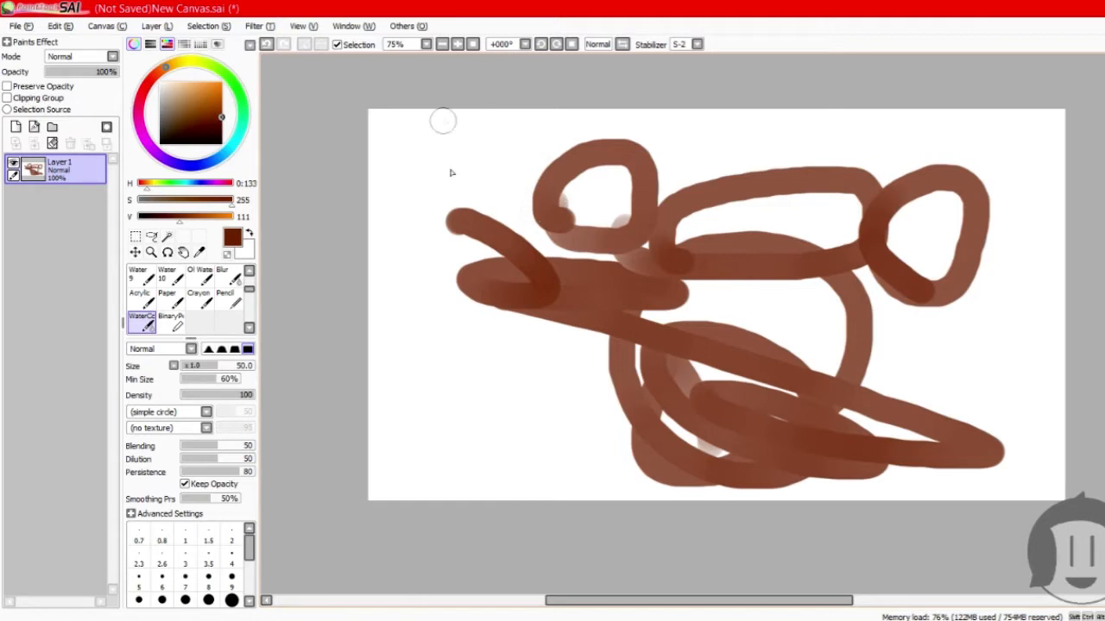
# Paint short strokes in the canvas's upper-left corner and build up overlapping strokes and loops across the existing shapes.
pyautogui.moveTo(397, 136)
pyautogui.mouseDown()
pyautogui.moveTo(414, 184)
pyautogui.moveTo(400, 248)
pyautogui.mouseUp()
pyautogui.moveTo(423, 116)
pyautogui.mouseDown()
pyautogui.moveTo(419, 222)
pyautogui.moveTo(527, 231)
pyautogui.mouseUp()
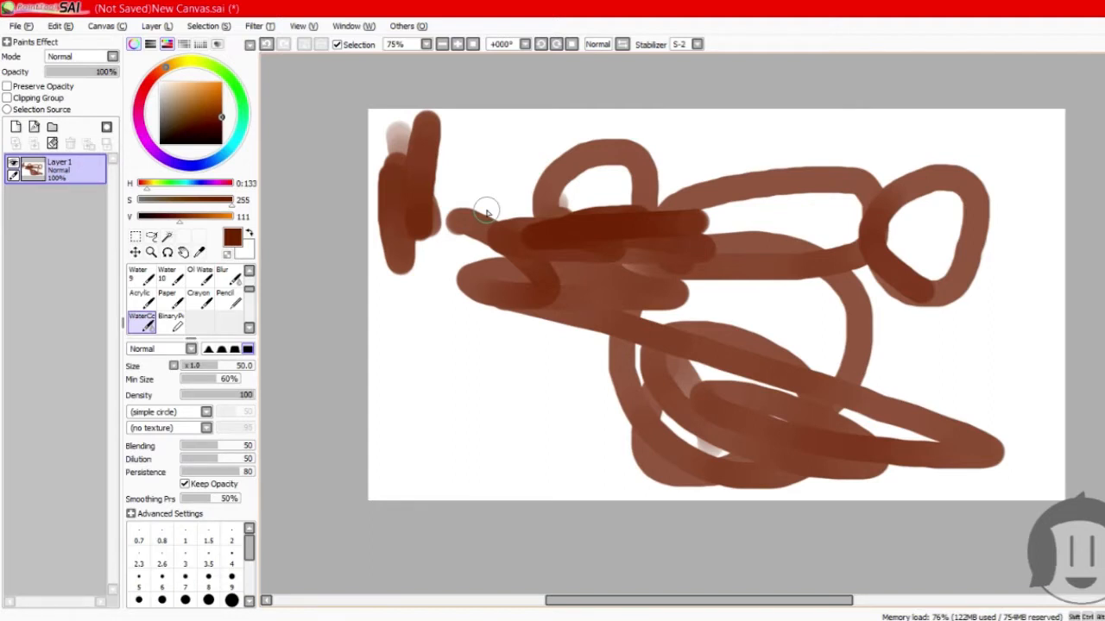
pyautogui.moveTo(509, 210)
pyautogui.mouseDown()
pyautogui.moveTo(559, 210)
pyautogui.moveTo(545, 226)
pyautogui.mouseUp()
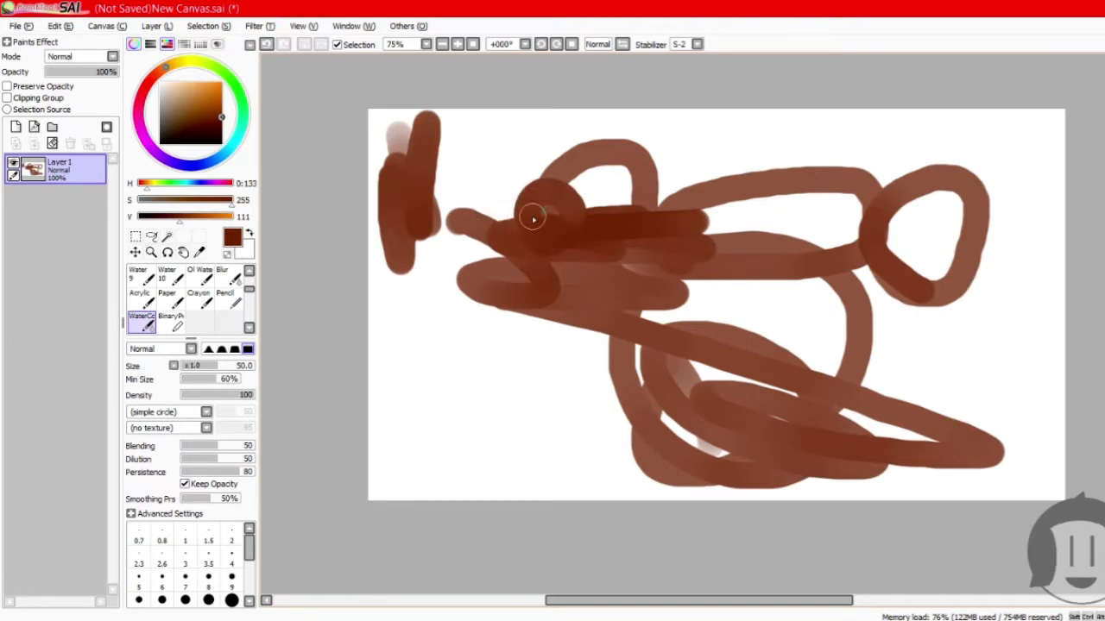
pyautogui.moveTo(533, 216)
pyautogui.mouseDown()
pyautogui.moveTo(532, 202)
pyautogui.moveTo(730, 206)
pyautogui.mouseUp()
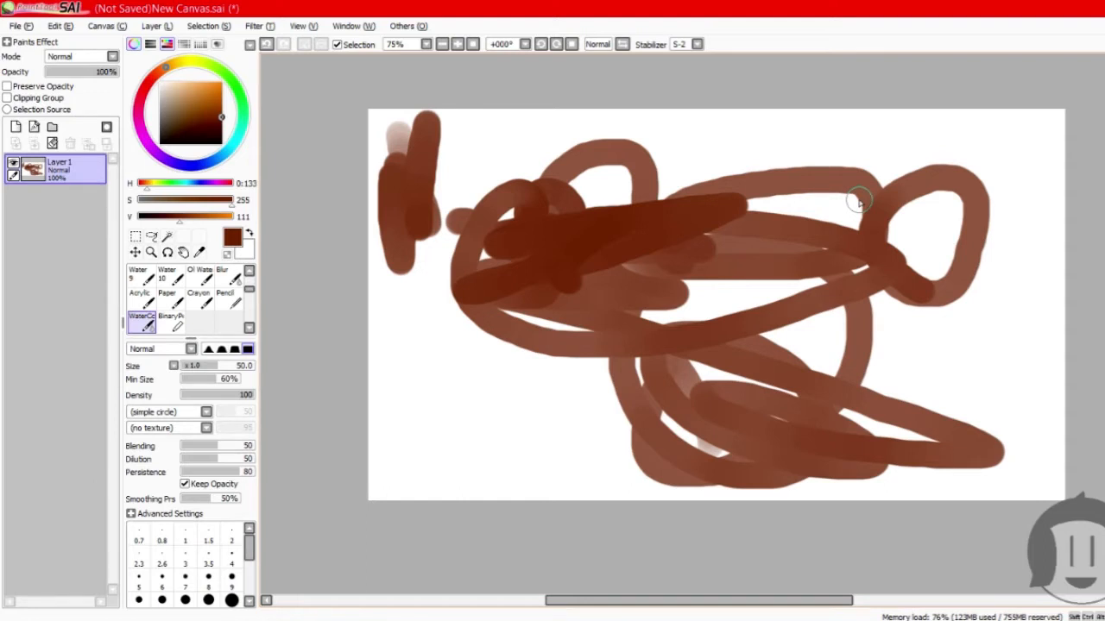
# Cover the middle of the canvas with dense overlapping WaterColor strokes, extending them toward the side edges.
pyautogui.moveTo(858, 200)
pyautogui.mouseDown()
pyautogui.moveTo(858, 213)
pyautogui.moveTo(817, 229)
pyautogui.moveTo(737, 239)
pyautogui.moveTo(729, 39)
pyautogui.moveTo(802, 486)
pyautogui.moveTo(785, 216)
pyautogui.mouseUp()
pyautogui.moveTo(647, 138); pyautogui.dragTo(562, 136)
pyautogui.moveTo(545, 209)
pyautogui.mouseDown()
pyautogui.moveTo(496, 327)
pyautogui.moveTo(569, 245)
pyautogui.moveTo(855, 89)
pyautogui.moveTo(870, 307)
pyautogui.moveTo(966, 315)
pyautogui.moveTo(483, 216)
pyautogui.moveTo(580, 72)
pyautogui.moveTo(860, 239)
pyautogui.moveTo(788, 98)
pyautogui.moveTo(716, 99)
pyautogui.moveTo(948, 69)
pyautogui.moveTo(665, 448)
pyautogui.moveTo(650, 525)
pyautogui.moveTo(518, 483)
pyautogui.moveTo(577, 538)
pyautogui.moveTo(582, 215)
pyautogui.moveTo(510, 308)
pyautogui.moveTo(949, 345)
pyautogui.moveTo(903, 416)
pyautogui.moveTo(633, 281)
pyautogui.moveTo(653, 476)
pyautogui.moveTo(757, 175)
pyautogui.moveTo(589, 412)
pyautogui.moveTo(716, 293)
pyautogui.moveTo(734, 370)
pyautogui.moveTo(572, 230)
pyautogui.moveTo(876, 404)
pyautogui.moveTo(595, 525)
pyautogui.moveTo(410, 479)
pyautogui.moveTo(802, 251)
pyautogui.moveTo(748, 288)
pyautogui.moveTo(869, 307)
pyautogui.moveTo(871, 506)
pyautogui.moveTo(850, 352)
pyautogui.mouseUp()
pyautogui.moveTo(769, 296)
pyautogui.mouseDown()
pyautogui.moveTo(809, 296)
pyautogui.moveTo(869, 221)
pyautogui.moveTo(677, 240)
pyautogui.moveTo(754, 174)
pyautogui.mouseUp()
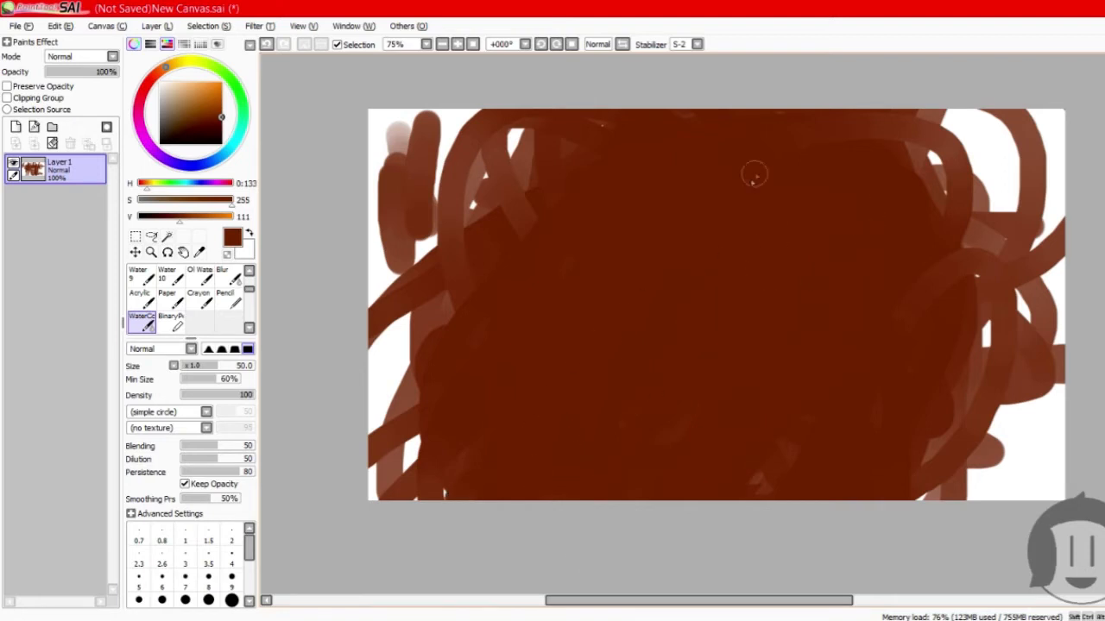
pyautogui.moveTo(738, 254)
pyautogui.mouseDown()
pyautogui.moveTo(712, 578)
pyautogui.moveTo(774, 434)
pyautogui.moveTo(806, 187)
pyautogui.moveTo(855, 538)
pyautogui.moveTo(883, 262)
pyautogui.mouseUp()
pyautogui.moveTo(725, 156)
pyautogui.mouseDown()
pyautogui.moveTo(954, 436)
pyautogui.moveTo(275, 551)
pyautogui.moveTo(380, 130)
pyautogui.moveTo(781, 334)
pyautogui.moveTo(920, 429)
pyautogui.moveTo(1021, 445)
pyautogui.mouseUp()
pyautogui.moveTo(1060, 324); pyautogui.dragTo(808, 516)
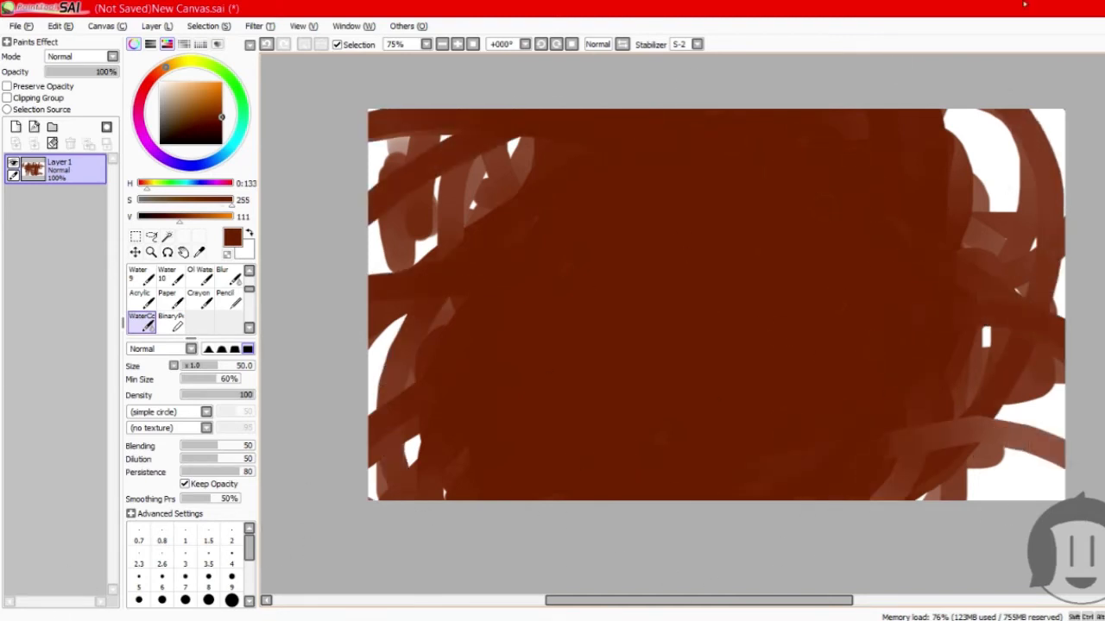
# Fill the remaining white gaps and lighter patches along the canvas edges until the whole canvas is solid brown.
pyautogui.moveTo(1024, 3)
pyautogui.mouseDown()
pyautogui.moveTo(1039, 414)
pyautogui.moveTo(966, 146)
pyautogui.moveTo(984, 259)
pyautogui.moveTo(1024, 239)
pyautogui.moveTo(902, 496)
pyautogui.mouseUp()
pyautogui.moveTo(977, 346)
pyautogui.mouseDown()
pyautogui.moveTo(607, 557)
pyautogui.moveTo(389, 160)
pyautogui.moveTo(290, 401)
pyautogui.moveTo(371, 353)
pyautogui.mouseUp()
pyautogui.moveTo(202, 370); pyautogui.dragTo(402, 360)
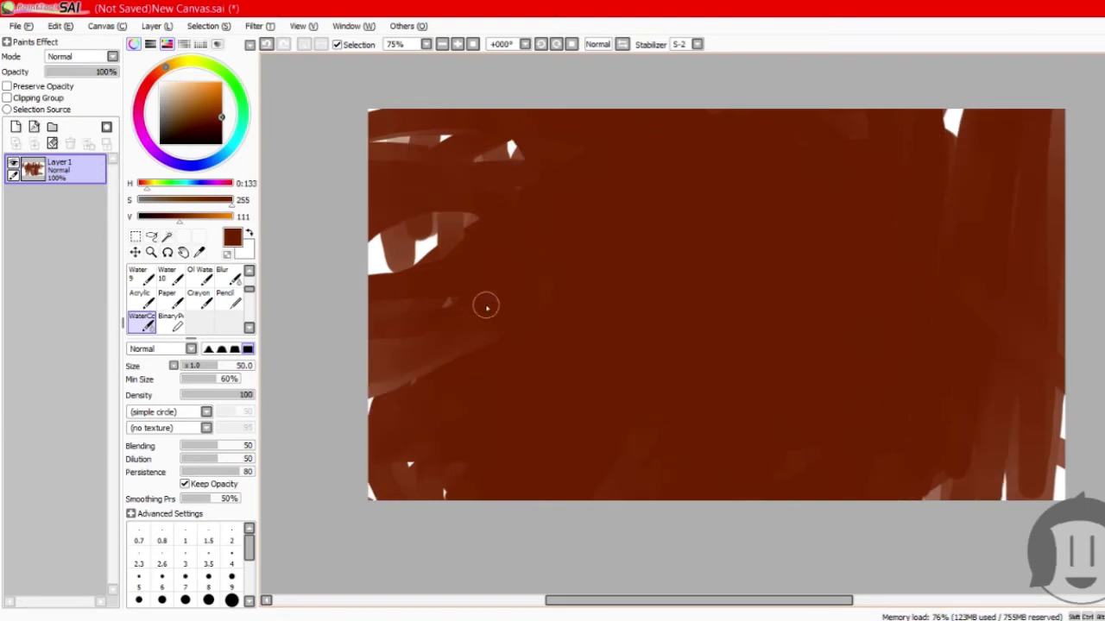
pyautogui.moveTo(479, 249); pyautogui.dragTo(451, 216)
pyautogui.moveTo(328, 147)
pyautogui.mouseDown()
pyautogui.moveTo(406, 210)
pyautogui.moveTo(779, 161)
pyautogui.moveTo(549, 192)
pyautogui.moveTo(414, 256)
pyautogui.moveTo(417, 520)
pyautogui.moveTo(512, 152)
pyautogui.moveTo(423, 95)
pyautogui.moveTo(426, 284)
pyautogui.moveTo(353, 222)
pyautogui.moveTo(424, 74)
pyautogui.moveTo(964, 141)
pyautogui.moveTo(986, 584)
pyautogui.moveTo(1031, 570)
pyautogui.moveTo(1084, 293)
pyautogui.moveTo(1068, 446)
pyautogui.moveTo(1037, 406)
pyautogui.moveTo(1020, 315)
pyautogui.moveTo(874, 222)
pyautogui.mouseUp()
pyautogui.moveTo(611, 403)
pyautogui.mouseDown()
pyautogui.moveTo(739, 432)
pyautogui.moveTo(774, 138)
pyautogui.moveTo(730, 222)
pyautogui.moveTo(724, 127)
pyautogui.mouseUp()
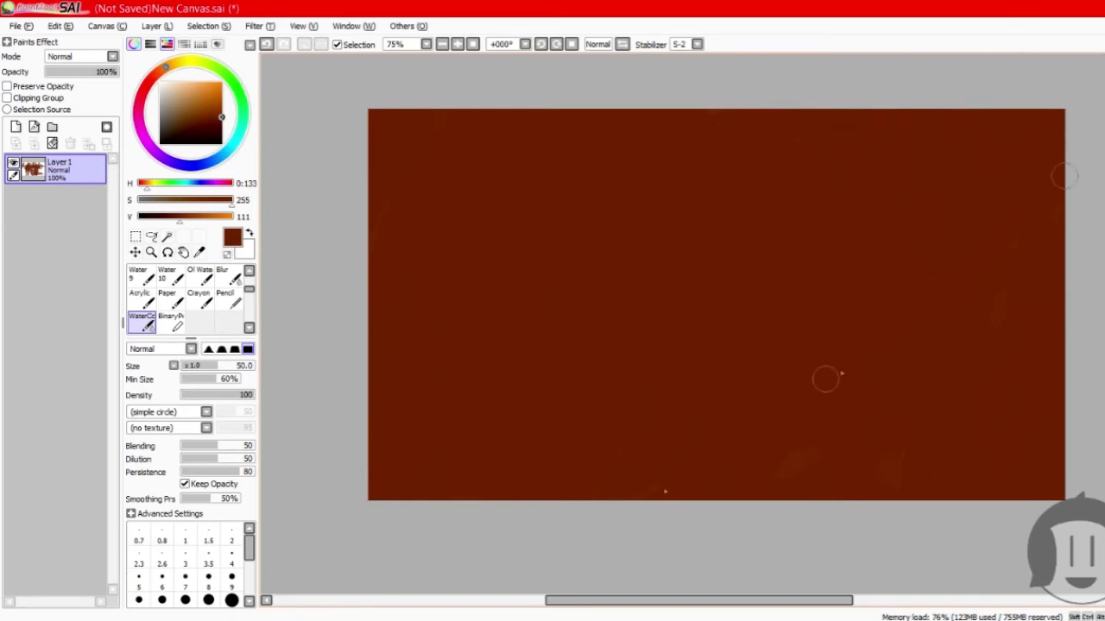
pyautogui.moveTo(1030, 161)
pyautogui.mouseDown()
pyautogui.moveTo(1099, 152)
pyautogui.moveTo(1026, 238)
pyautogui.moveTo(913, 551)
pyautogui.mouseUp()
pyautogui.moveTo(470, 193)
pyautogui.mouseDown()
pyautogui.moveTo(449, 244)
pyautogui.moveTo(666, 210)
pyautogui.mouseUp()
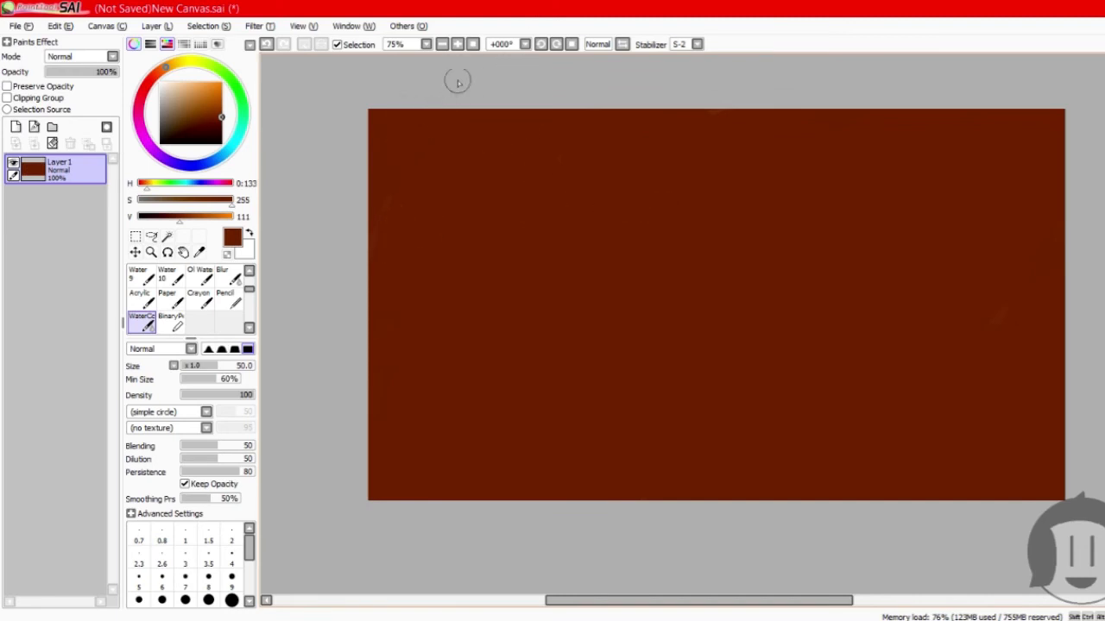